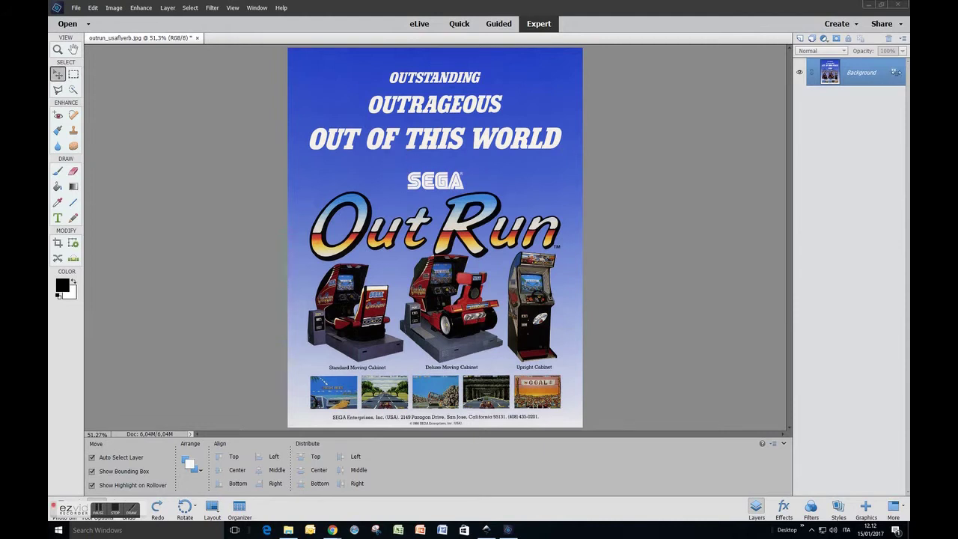
Unlock the flyer's background layer, deselect it, and outline the Out Run logo with a Polygonal Lasso selection
{"action": "left_click", "coordinate": [894, 72]}
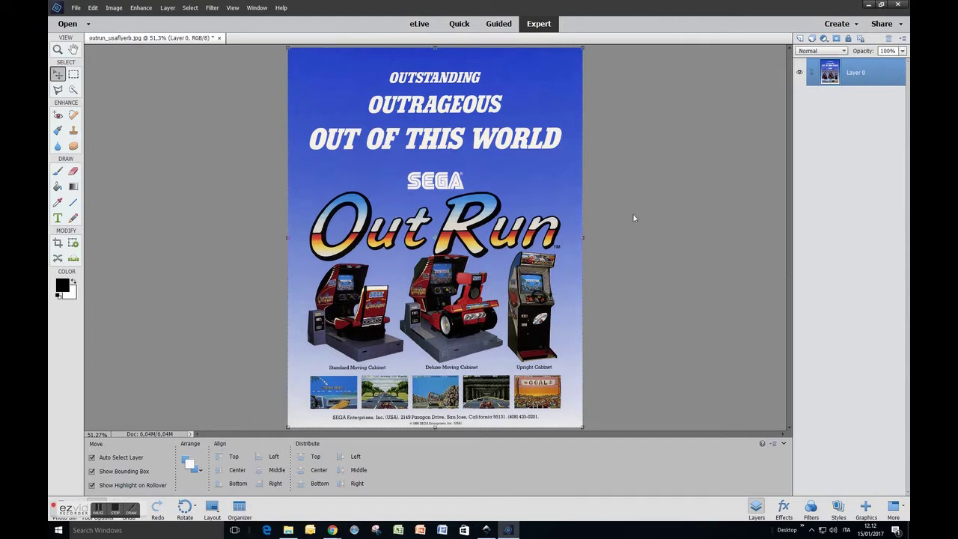
{"action": "left_click", "coordinate": [235, 157]}
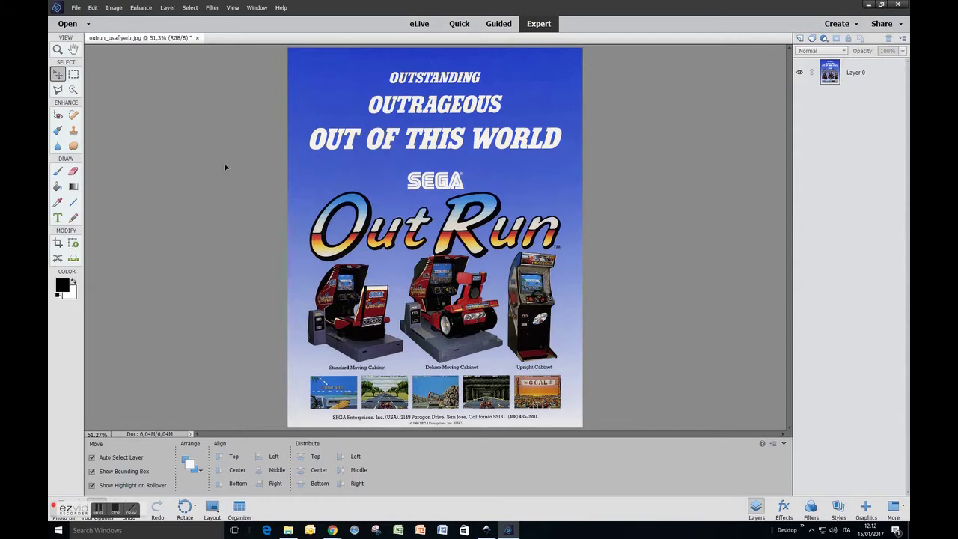
{"action": "left_click", "coordinate": [58, 91]}
{"action": "left_click", "coordinate": [384, 198]}
{"action": "left_click", "coordinate": [352, 181]}
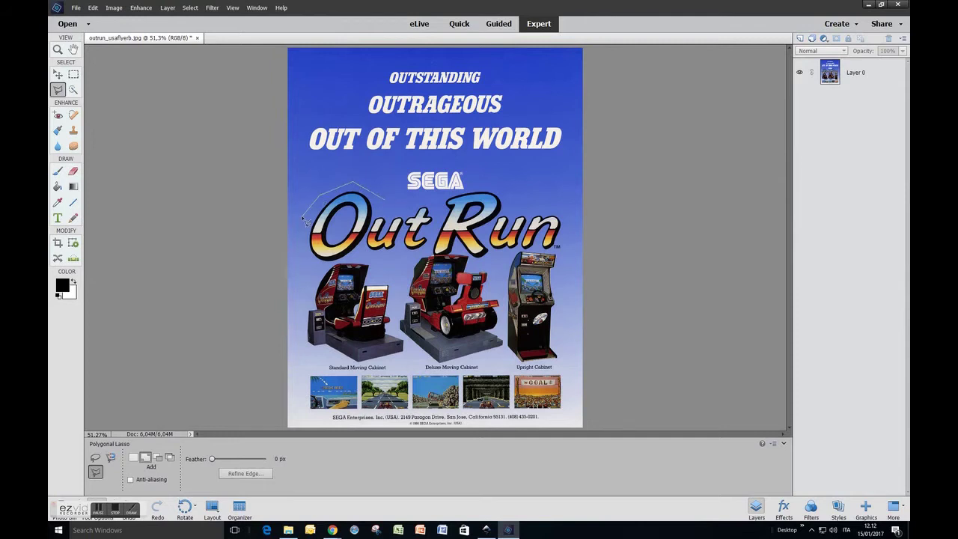
{"action": "left_click", "coordinate": [302, 264]}
{"action": "left_click", "coordinate": [565, 247]}
{"action": "left_click", "coordinate": [576, 213]}
{"action": "left_click", "coordinate": [486, 185]}
{"action": "left_click", "coordinate": [461, 190]}
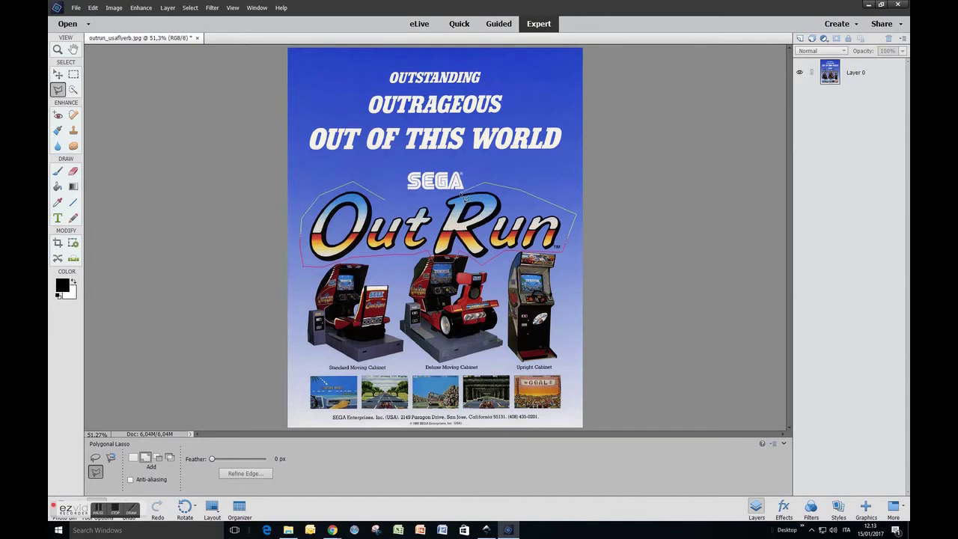
{"action": "double_click", "coordinate": [389, 205]}
Copy the selected logo with Copy Merged and create a new image from the clipboard
{"action": "left_click", "coordinate": [94, 8]}
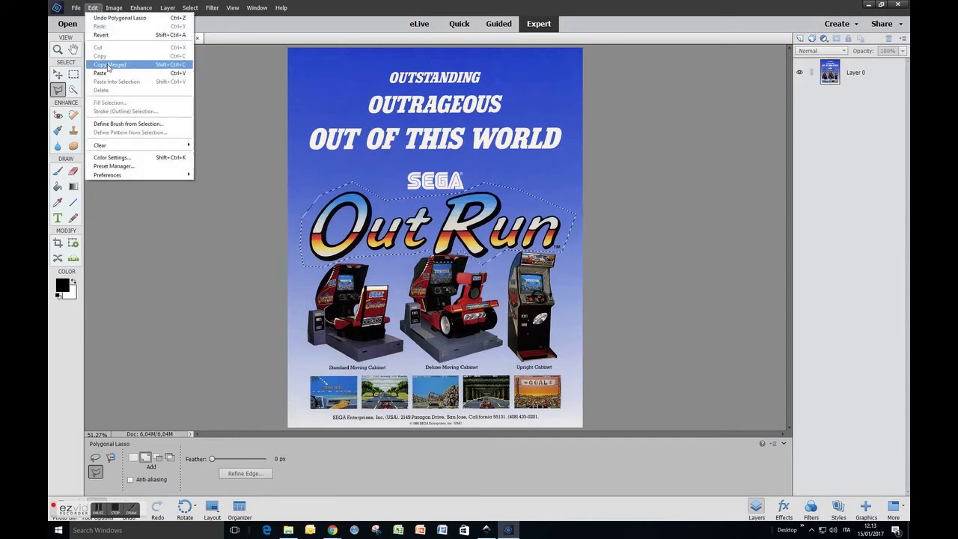
{"action": "left_click", "coordinate": [93, 8]}
{"action": "left_click", "coordinate": [76, 7]}
{"action": "mouse_move", "coordinate": [127, 17]}
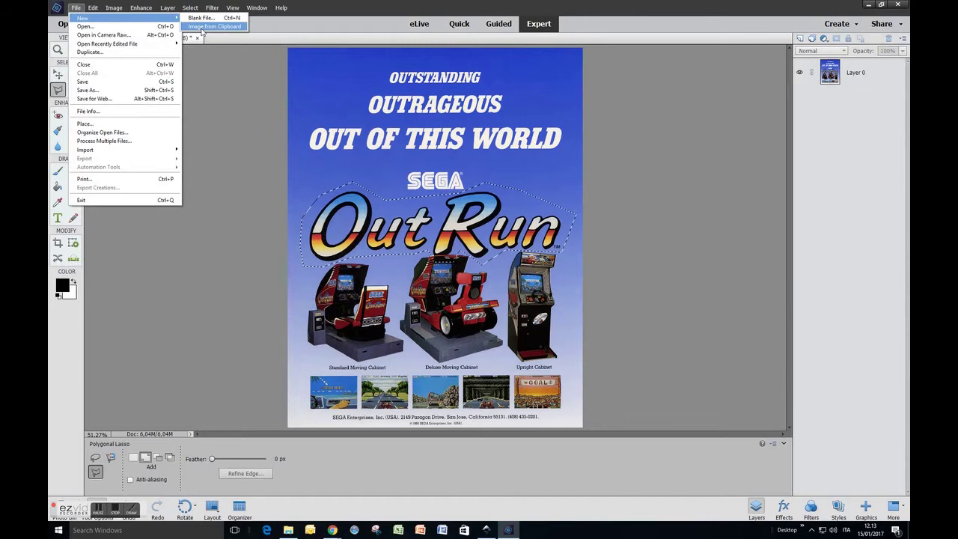
{"action": "left_click", "coordinate": [201, 27]}
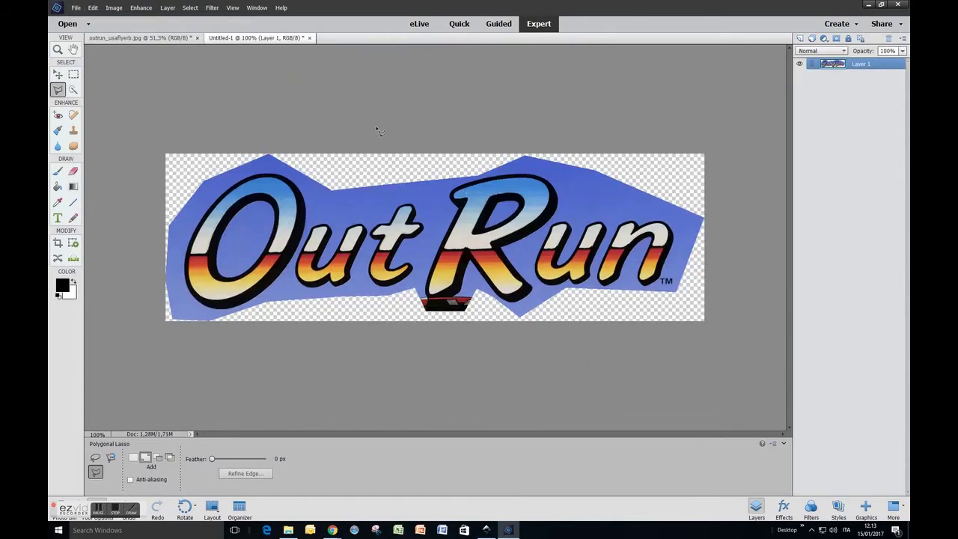
Use the Magic Wand to select the blue background above the letters and around the outside of the O
{"action": "left_click", "coordinate": [57, 75]}
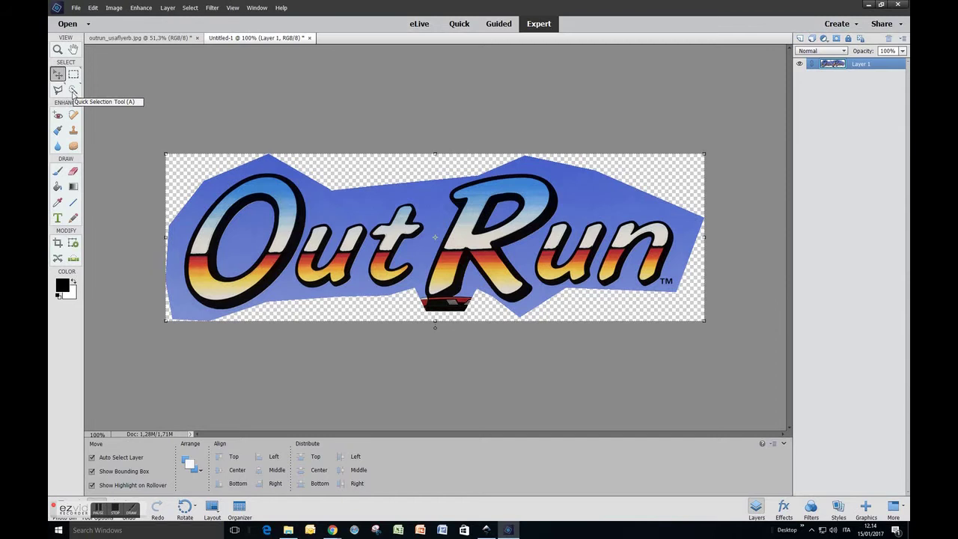
{"action": "left_click", "coordinate": [73, 91]}
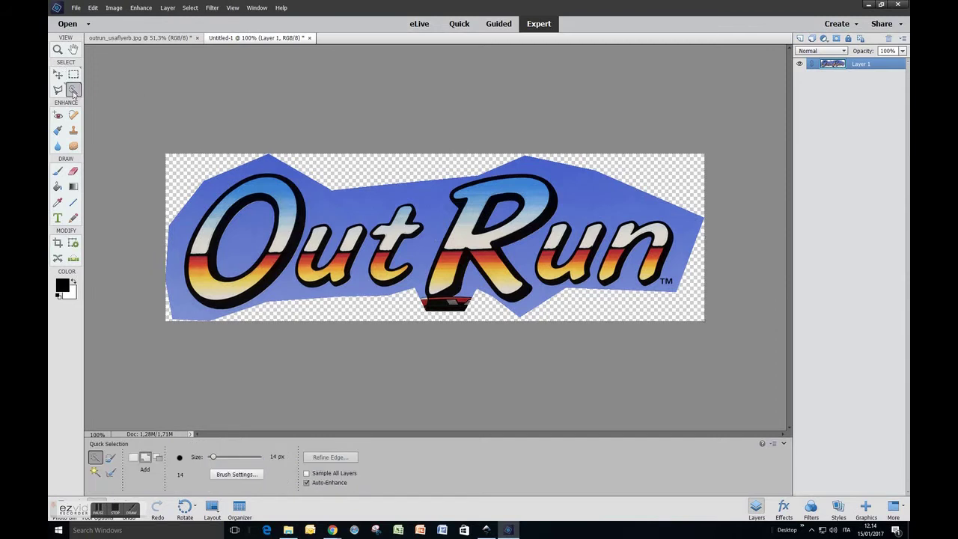
{"action": "left_click", "coordinate": [95, 471]}
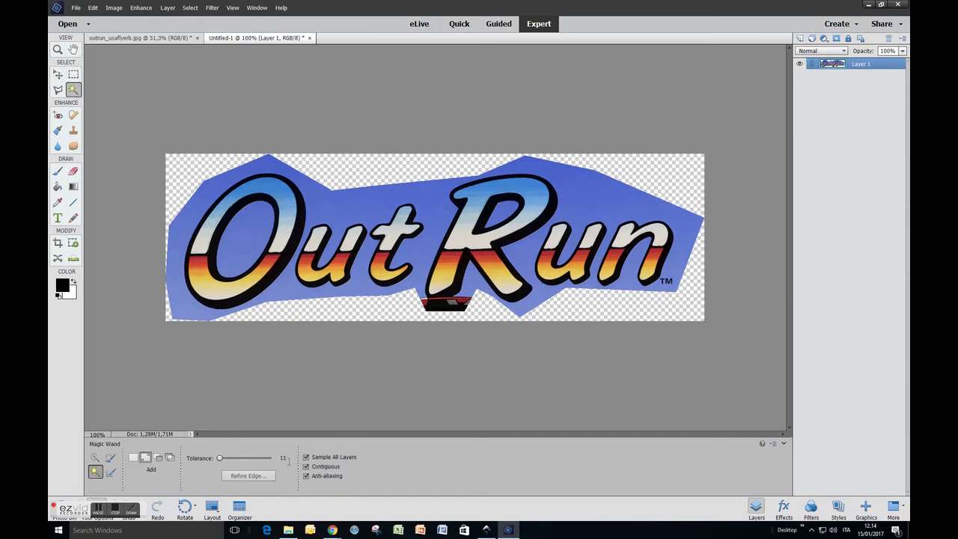
{"action": "left_click", "coordinate": [324, 198]}
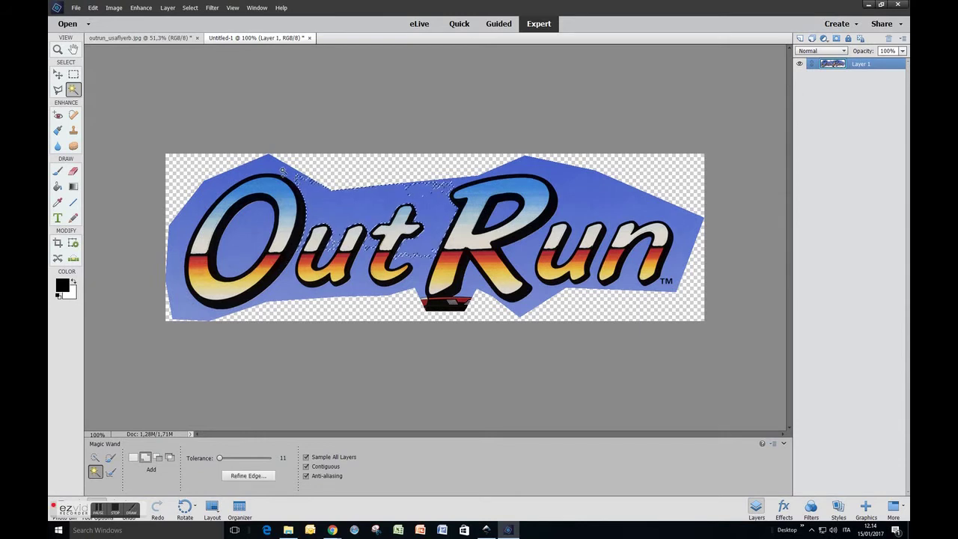
{"action": "left_click", "coordinate": [194, 210]}
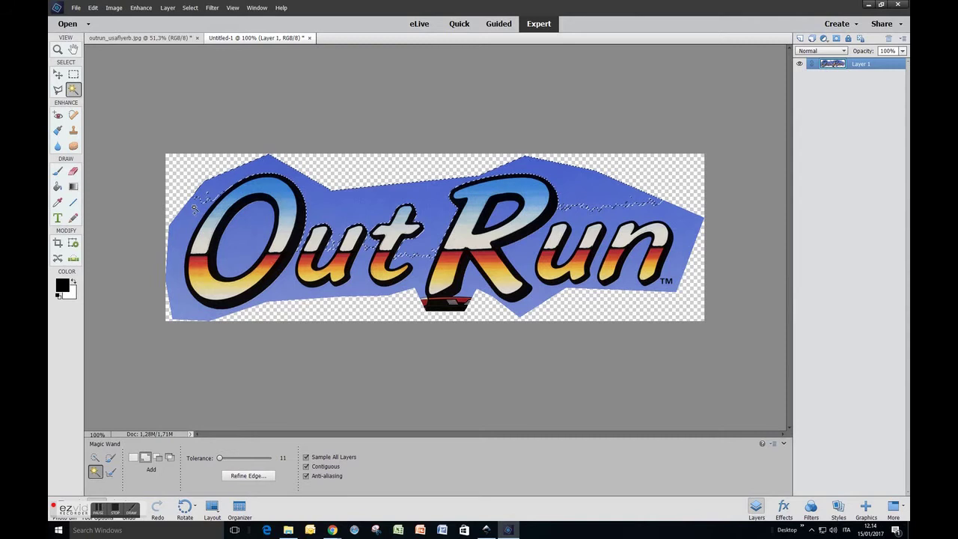
{"action": "left_click", "coordinate": [174, 264]}
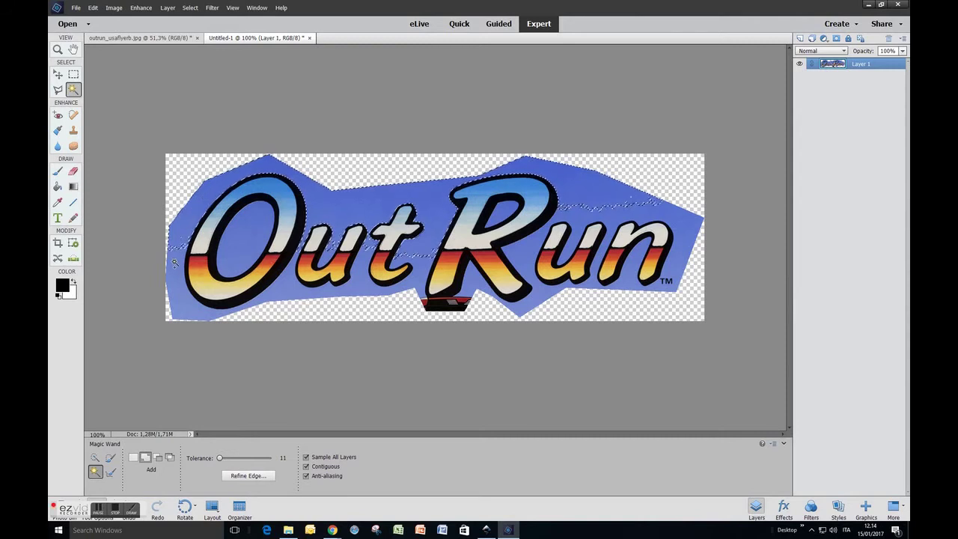
{"action": "left_click", "coordinate": [189, 315]}
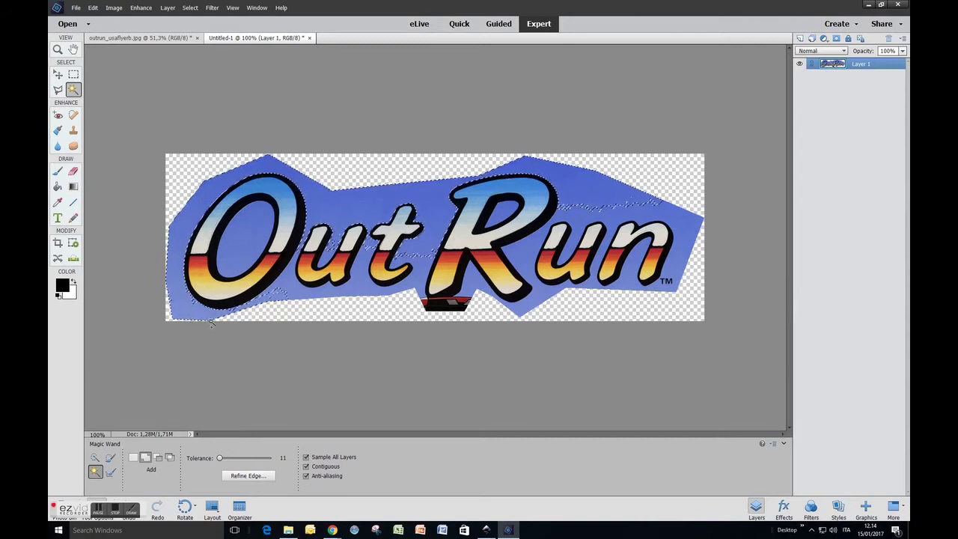
Add the remaining blue areas between and inside the letters and around the TM mark to the selection
{"action": "left_click", "coordinate": [340, 220]}
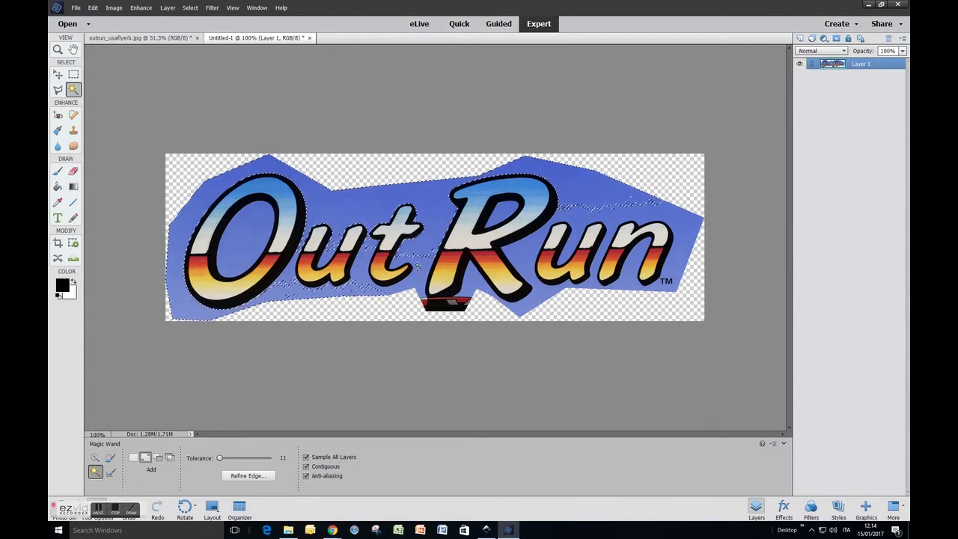
{"action": "left_click", "coordinate": [418, 269]}
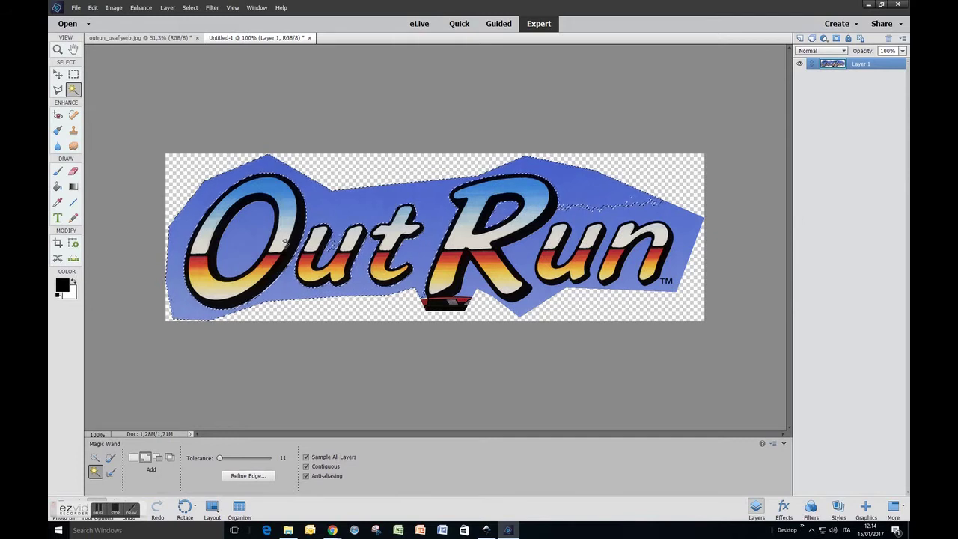
{"action": "left_click", "coordinate": [254, 229]}
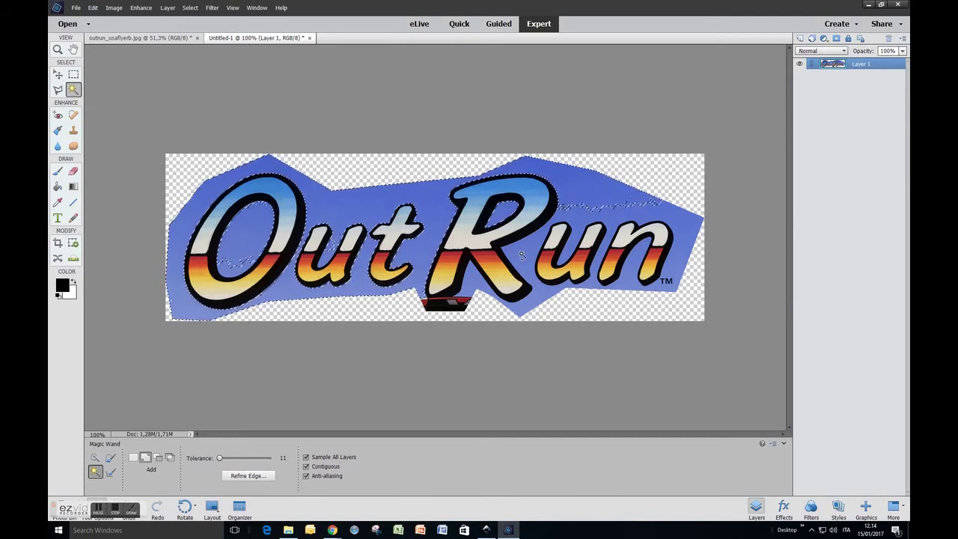
{"action": "left_click", "coordinate": [681, 264]}
{"action": "left_click", "coordinate": [671, 289]}
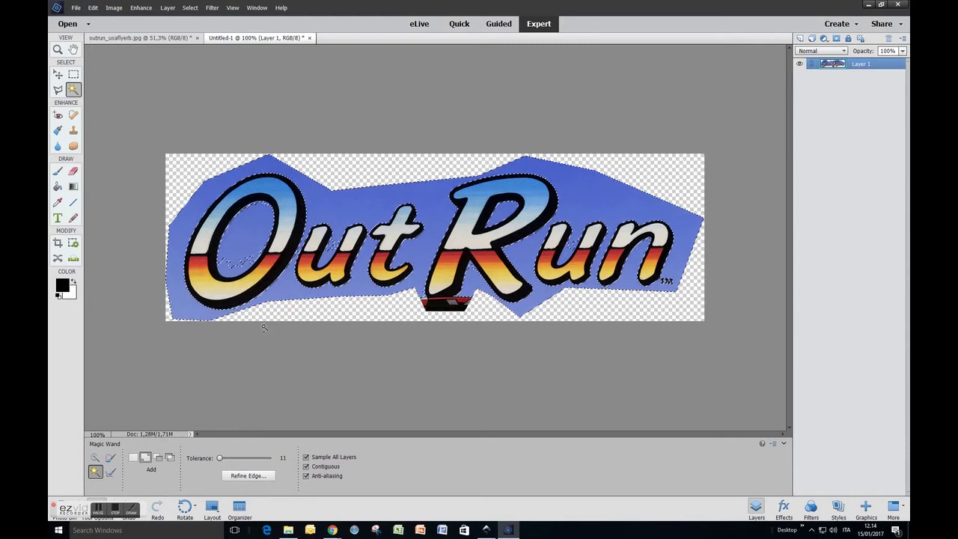
{"action": "scroll", "coordinate": [213, 296], "scroll_direction": "up", "scroll_amount": 3}
{"action": "scroll", "coordinate": [174, 277], "scroll_direction": "up", "scroll_amount": 1}
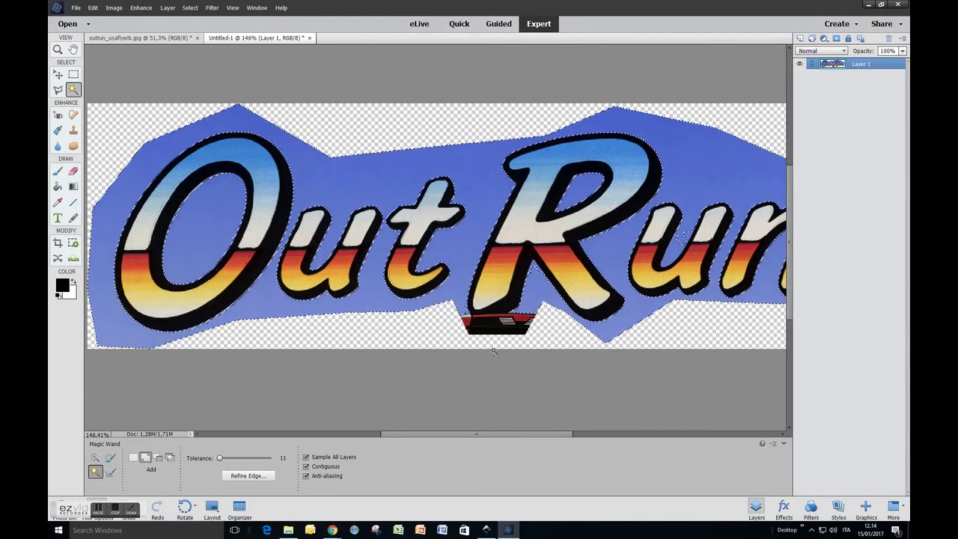
{"action": "left_click_drag", "start_coordinate": [457, 433], "coordinate": [498, 437]}
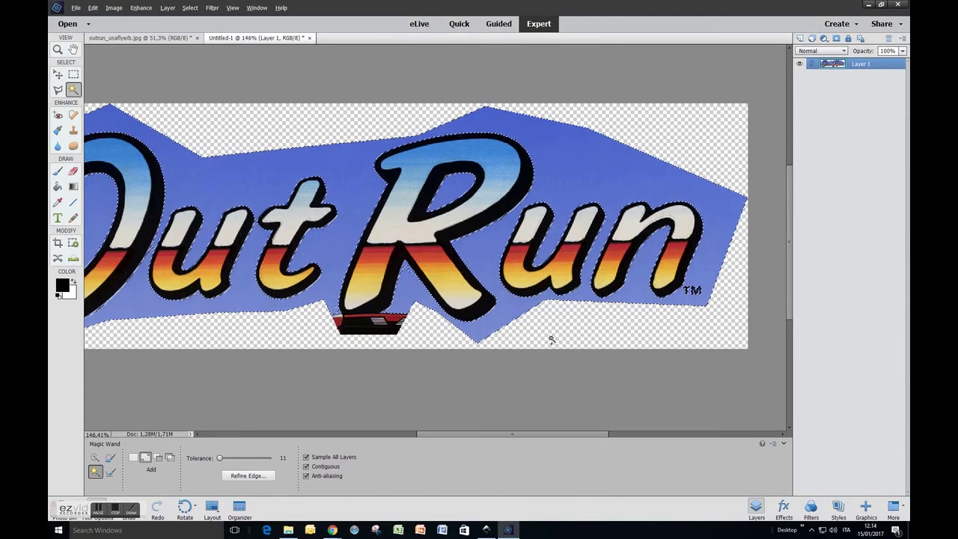
{"action": "scroll", "coordinate": [549, 338], "scroll_direction": "down", "scroll_amount": 3}
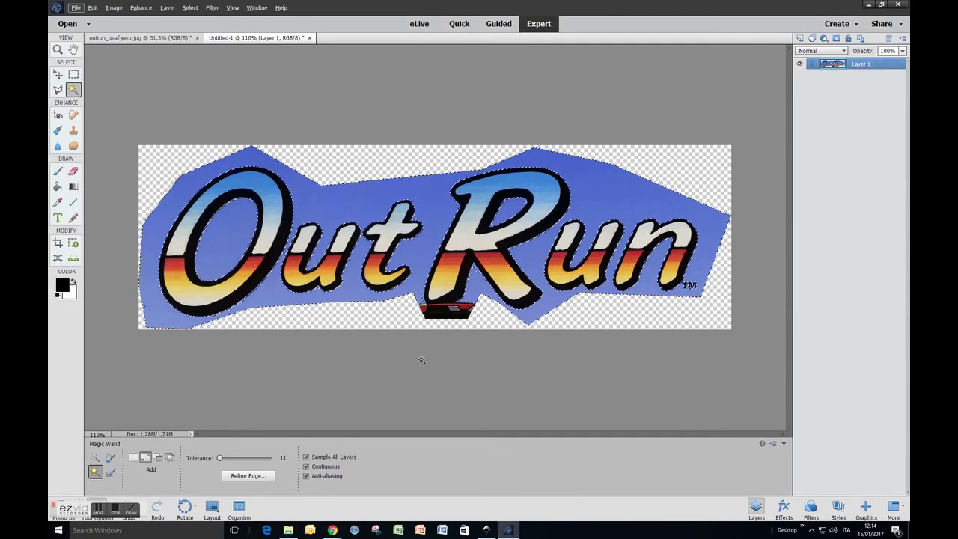
Delete the selected blue background around the logo and clear the selection
{"action": "key", "text": "Delete"}
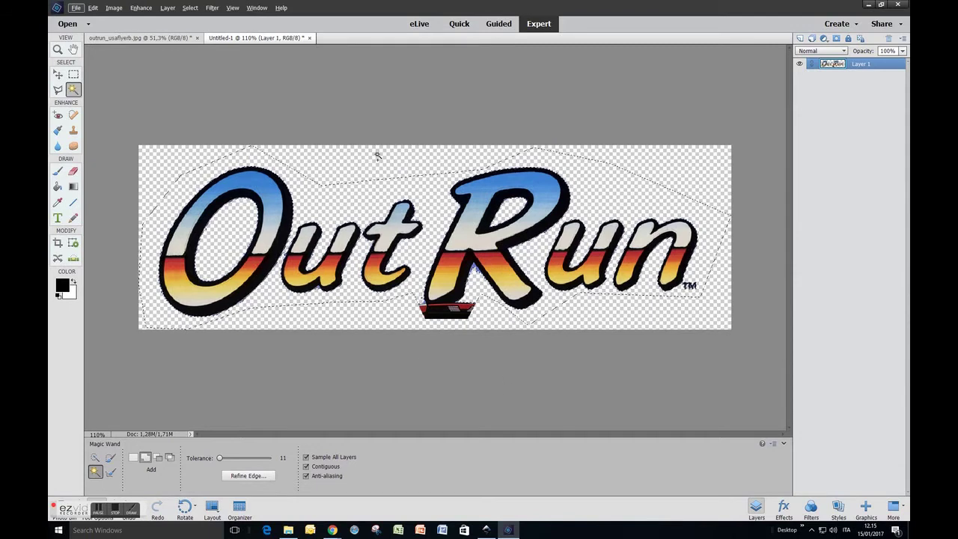
{"action": "left_click", "coordinate": [190, 8]}
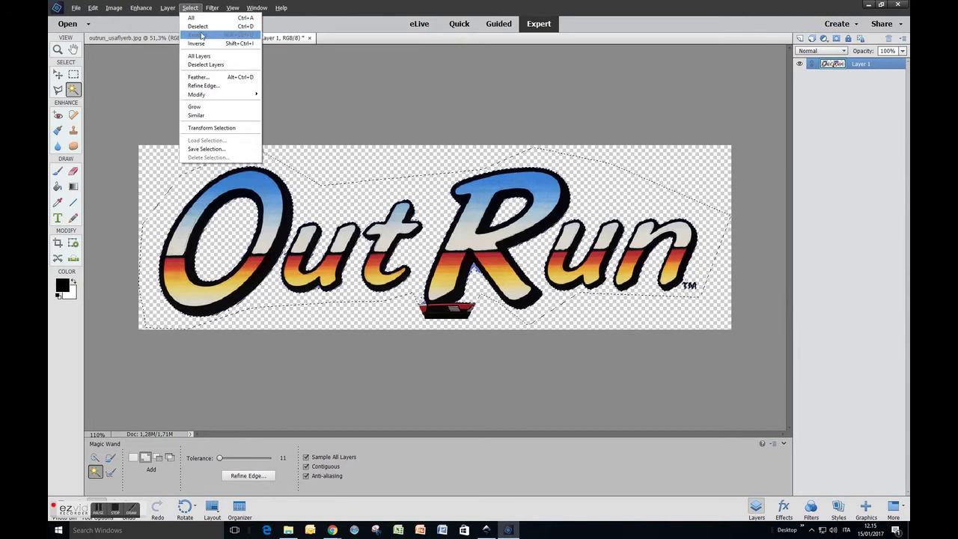
{"action": "left_click", "coordinate": [197, 27]}
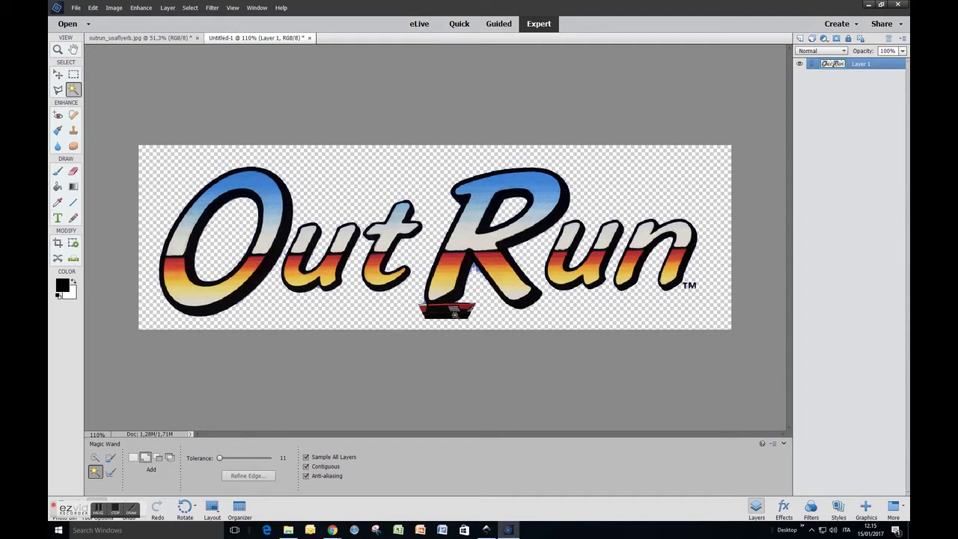
Erase the leftover piece of the red cabinet beneath the letter R with the 22 px Eraser brush
{"action": "left_click", "coordinate": [73, 172]}
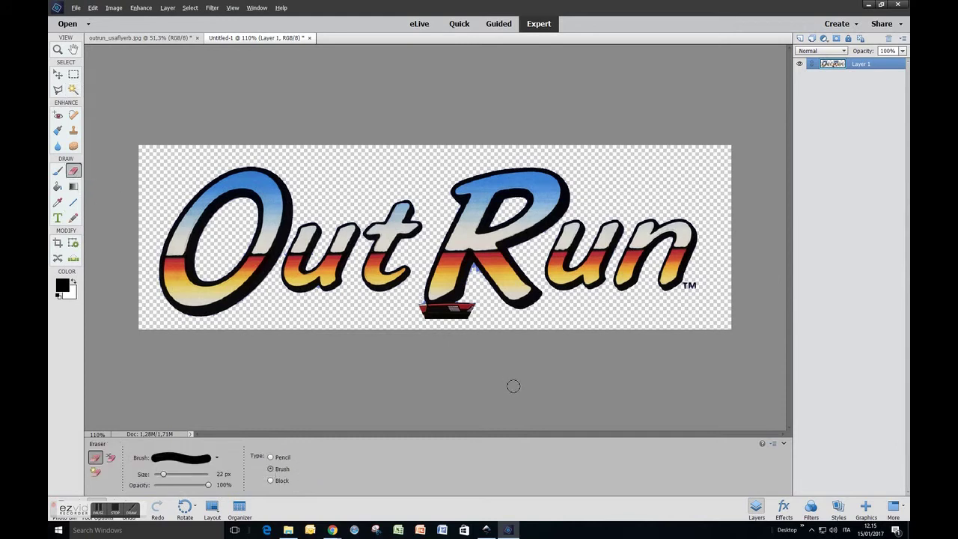
{"action": "scroll", "coordinate": [509, 382], "scroll_direction": "up", "scroll_amount": 2}
{"action": "mouse_move", "coordinate": [446, 231]}
{"action": "left_mouse_down"}
{"action": "mouse_move", "coordinate": [410, 229]}
{"action": "mouse_move", "coordinate": [415, 248]}
{"action": "mouse_move", "coordinate": [318, 255]}
{"action": "mouse_move", "coordinate": [304, 251]}
{"action": "mouse_move", "coordinate": [295, 222]}
{"action": "mouse_move", "coordinate": [346, 242]}
{"action": "mouse_move", "coordinate": [401, 234]}
{"action": "mouse_move", "coordinate": [330, 232]}
{"action": "left_mouse_up"}
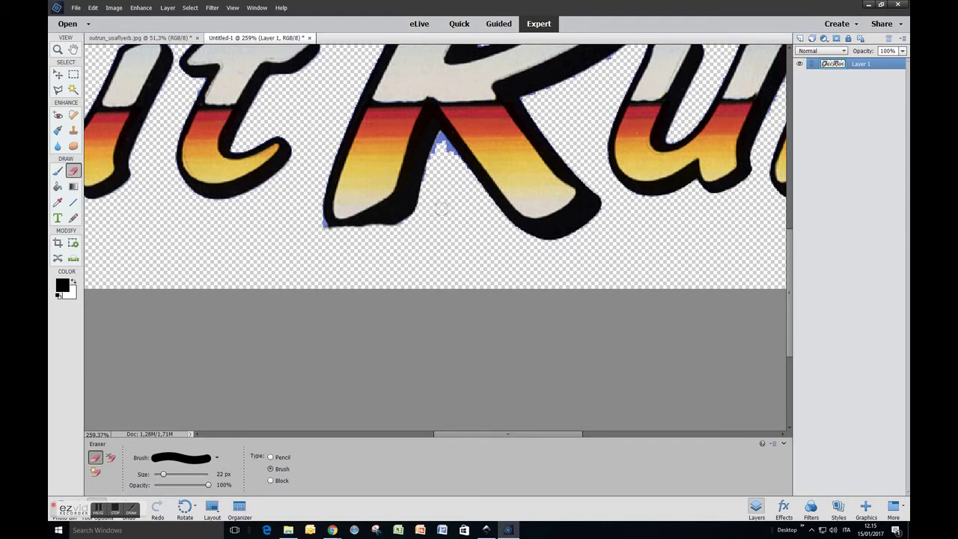
{"action": "scroll", "coordinate": [441, 208], "scroll_direction": "down", "scroll_amount": 6}
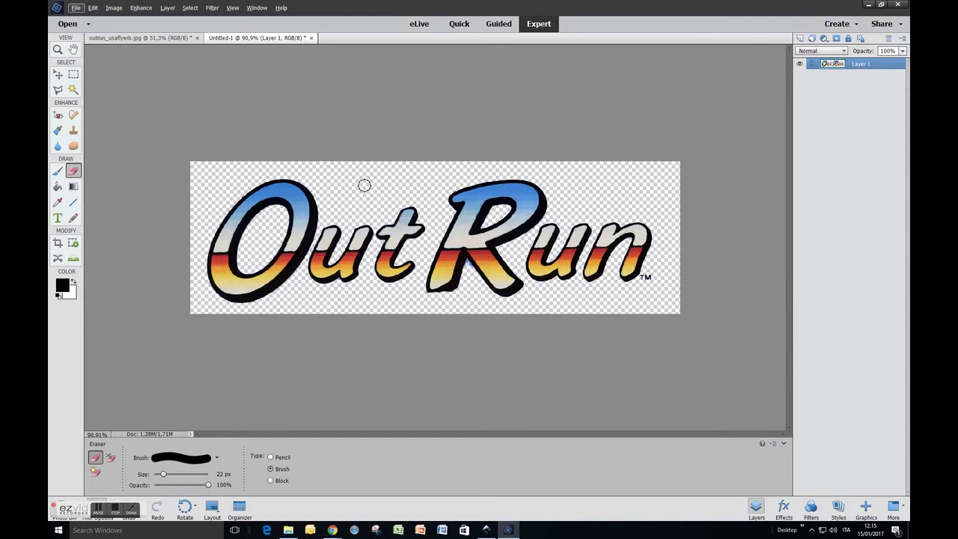
Save the cut-out logo in the tutorial folder as outrun.png in PNG format, accepting the default PNG options
{"action": "left_click", "coordinate": [76, 7]}
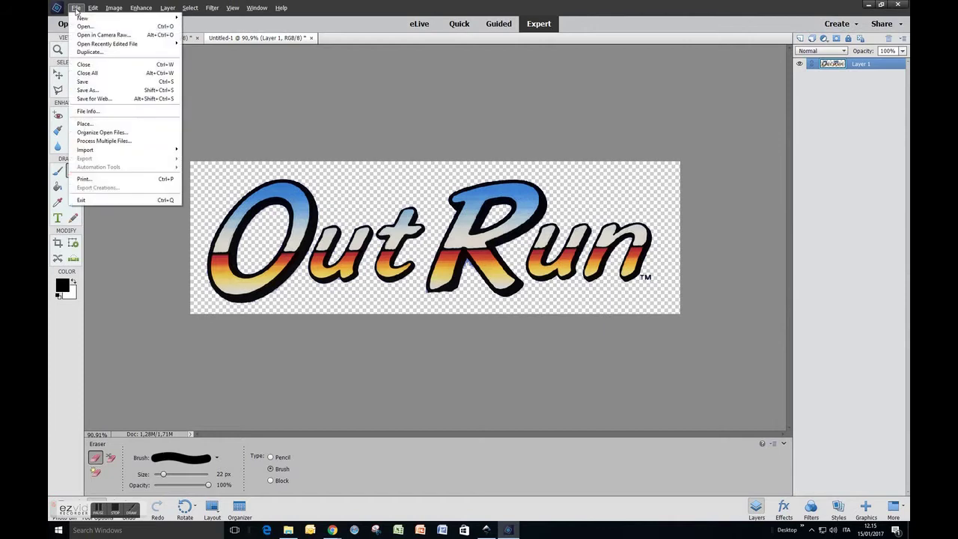
{"action": "left_click", "coordinate": [88, 89]}
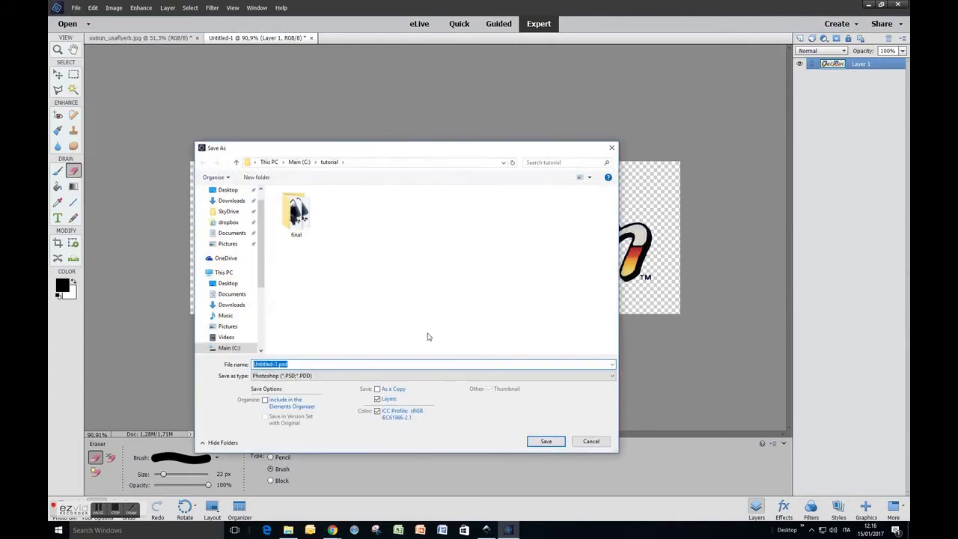
{"action": "left_click", "coordinate": [610, 377]}
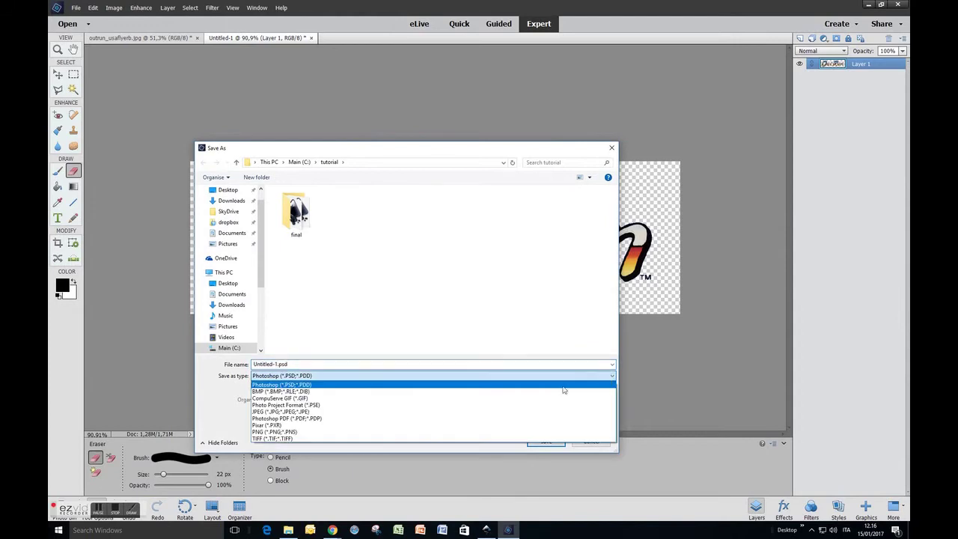
{"action": "left_click", "coordinate": [307, 426]}
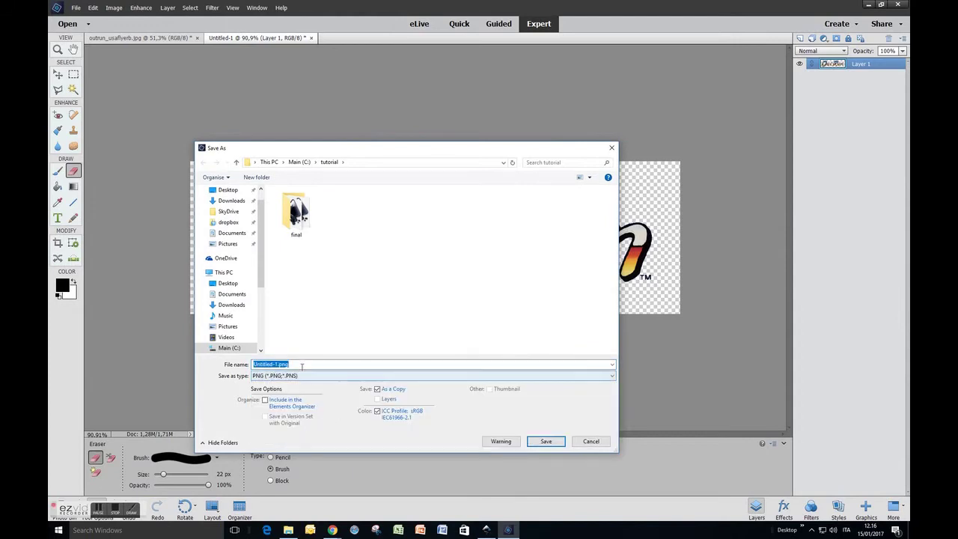
{"action": "left_click_drag", "start_coordinate": [278, 363], "coordinate": [228, 364]}
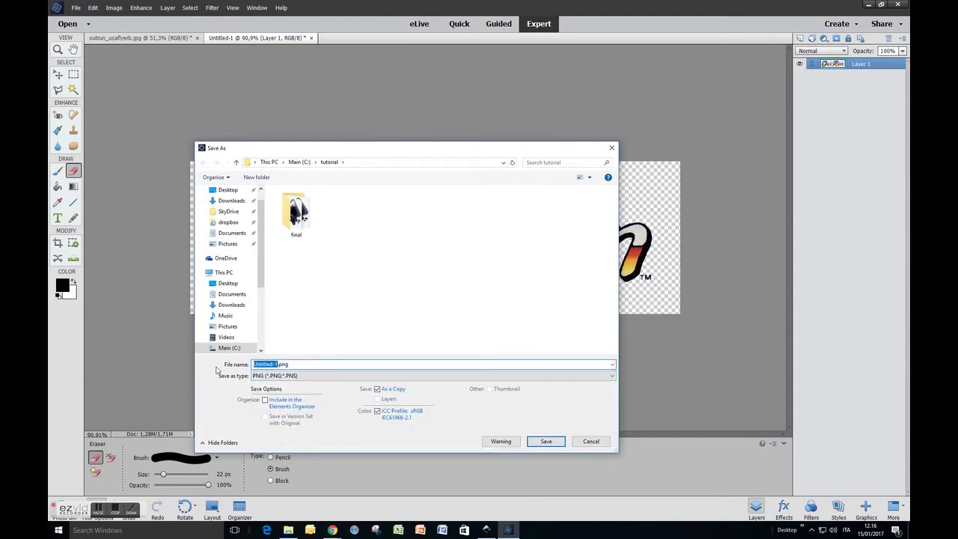
{"action": "type", "text": "outrun"}
{"action": "left_click", "coordinate": [545, 441]}
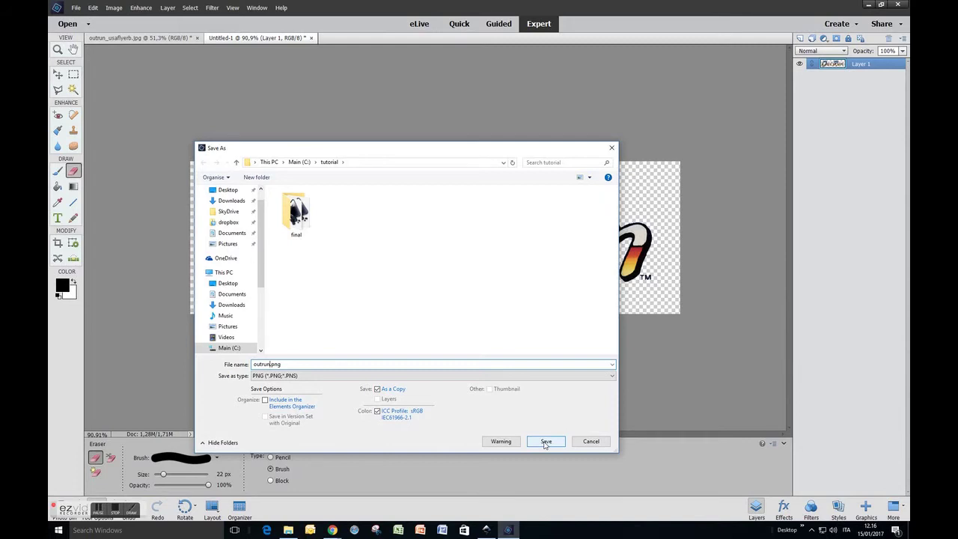
{"action": "left_click", "coordinate": [545, 442]}
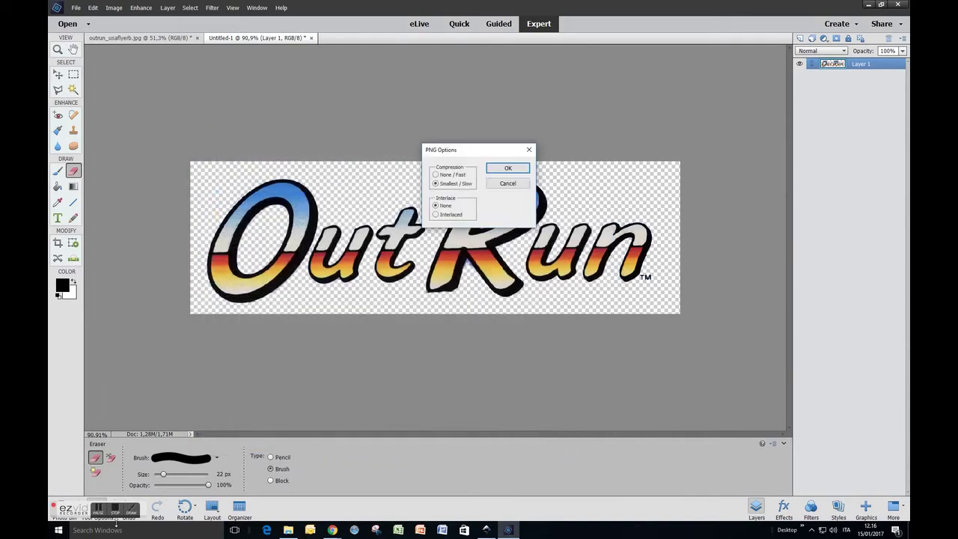
{"action": "left_click", "coordinate": [507, 168]}
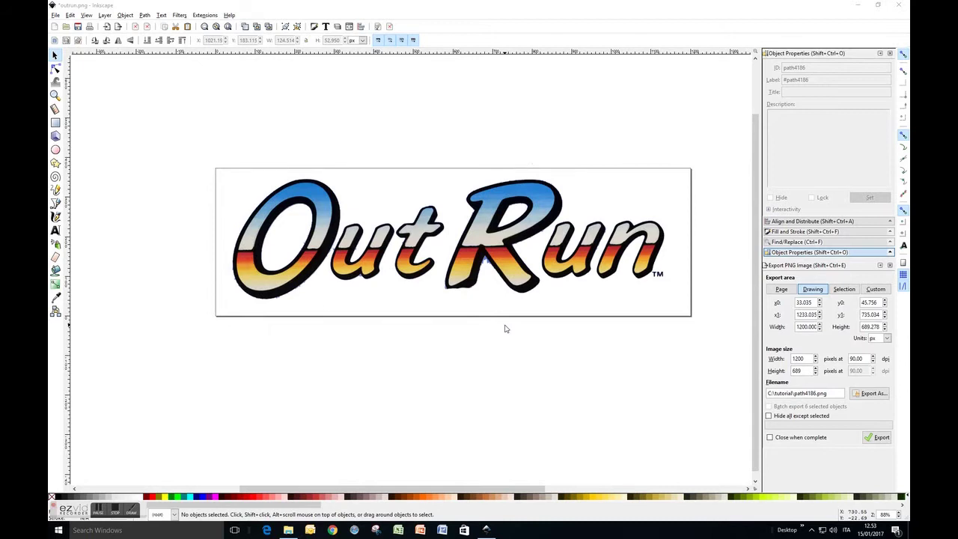
In Inkscape, move the imported Out Run logo image up so it sits mostly above the page, and deselect it
{"action": "left_click", "coordinate": [497, 255]}
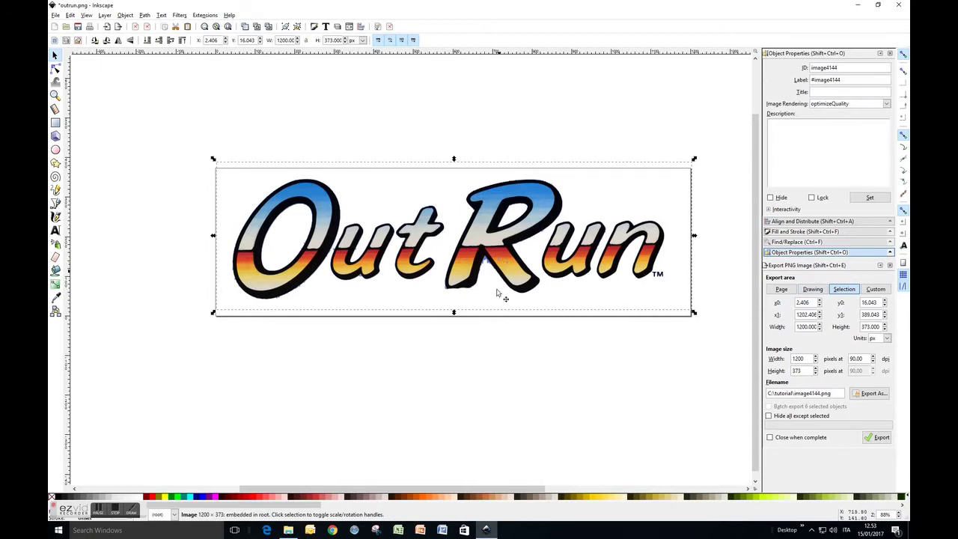
{"action": "left_click", "coordinate": [483, 371]}
{"action": "scroll", "coordinate": [502, 268], "scroll_direction": "up", "scroll_amount": 5}
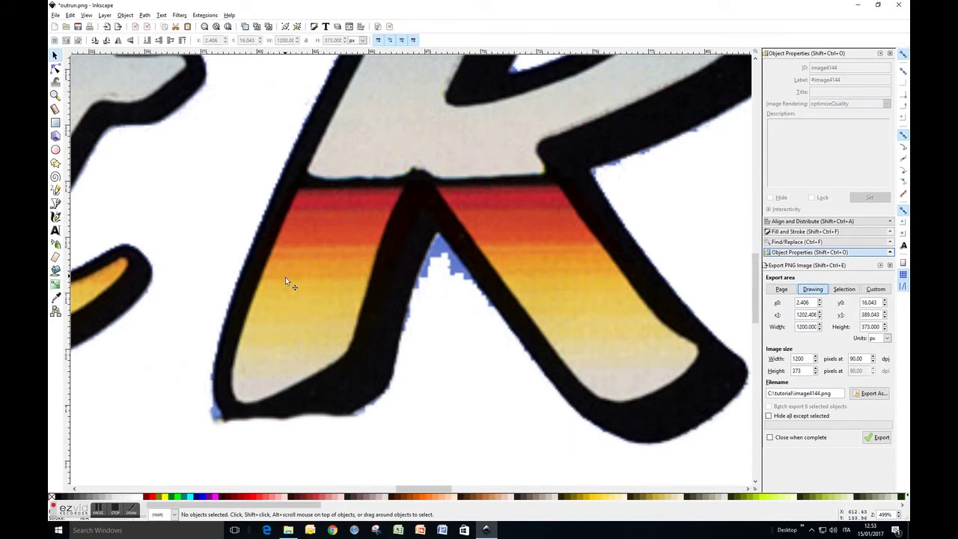
{"action": "scroll", "coordinate": [285, 277], "scroll_direction": "down", "scroll_amount": 4}
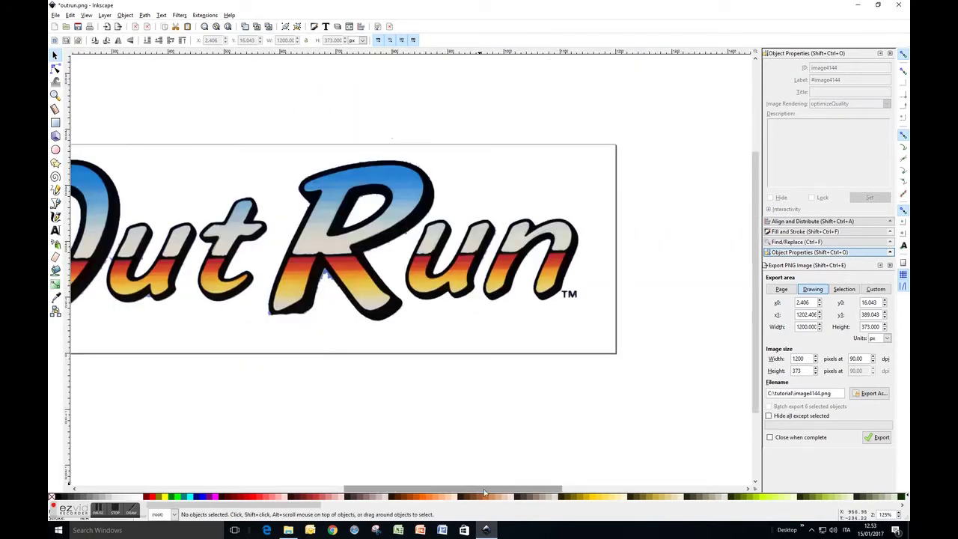
{"action": "scroll", "coordinate": [397, 436], "scroll_direction": "down", "scroll_amount": 1}
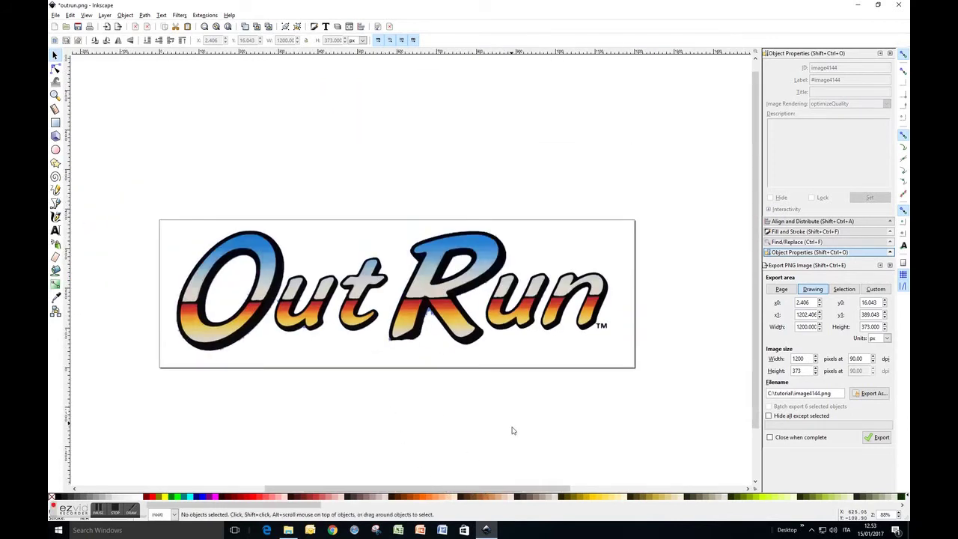
{"action": "left_click", "coordinate": [444, 255]}
{"action": "mouse_move", "coordinate": [444, 254]}
{"action": "left_mouse_down"}
{"action": "mouse_move", "coordinate": [445, 136]}
{"action": "mouse_move", "coordinate": [355, 276]}
{"action": "left_mouse_up"}
{"action": "left_click", "coordinate": [157, 64]}
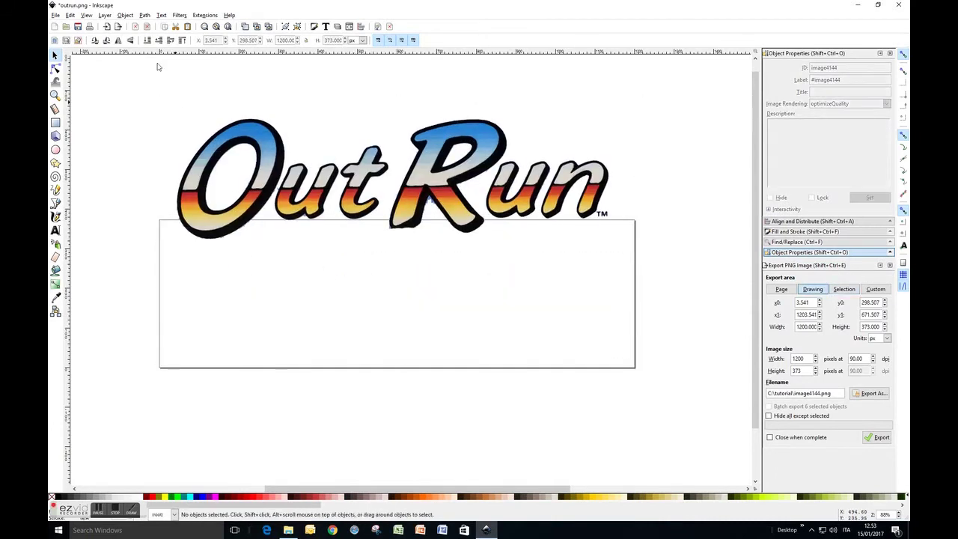
Trace the logo bitmap with multiple scans by Colors, using 8 scans with Smooth and Stack scans enabled, and close the Trace Bitmap dialog
{"action": "left_click", "coordinate": [144, 14]}
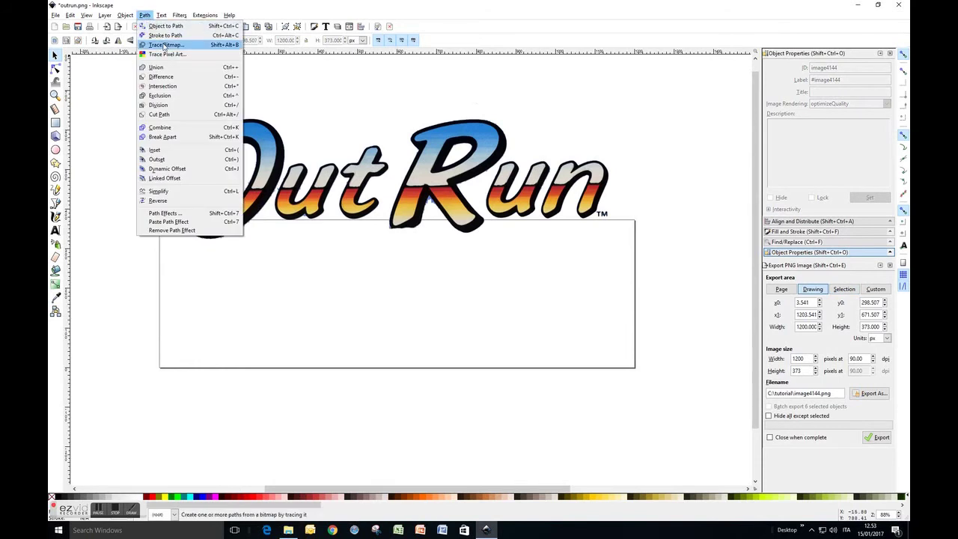
{"action": "left_click", "coordinate": [422, 166]}
{"action": "left_click", "coordinate": [423, 167]}
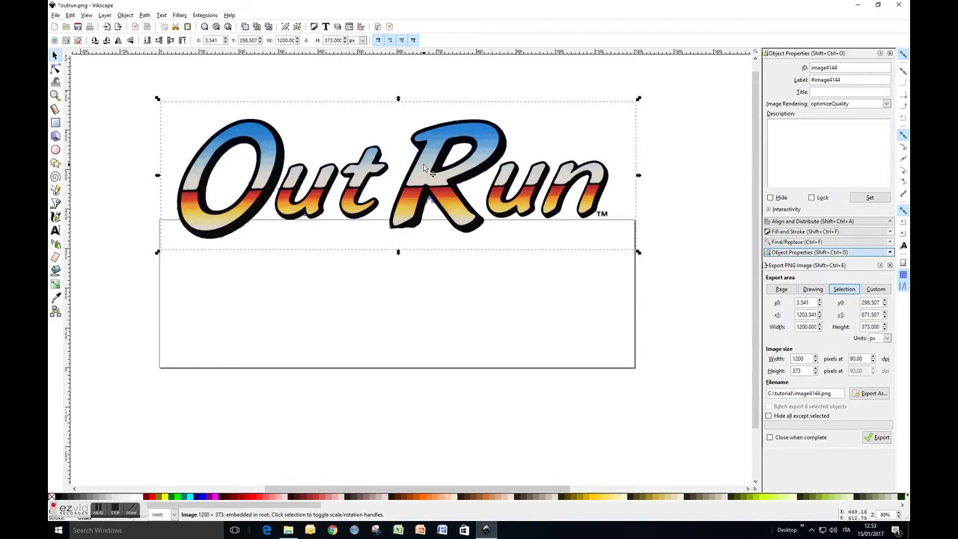
{"action": "left_click", "coordinate": [145, 16]}
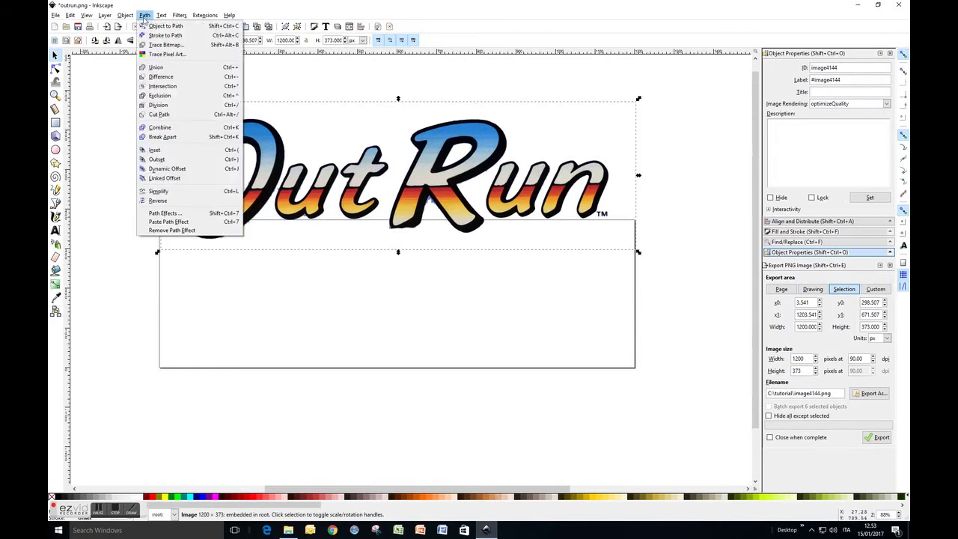
{"action": "left_click", "coordinate": [163, 46]}
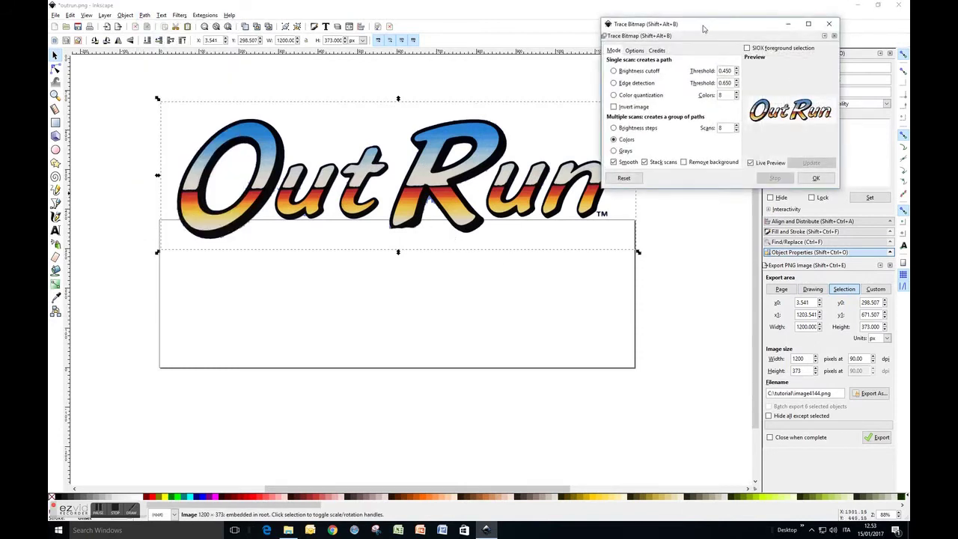
{"action": "mouse_move", "coordinate": [708, 27]}
{"action": "left_mouse_down"}
{"action": "mouse_move", "coordinate": [435, 230]}
{"action": "mouse_move", "coordinate": [423, 246]}
{"action": "mouse_move", "coordinate": [444, 250]}
{"action": "mouse_move", "coordinate": [423, 244]}
{"action": "left_mouse_up"}
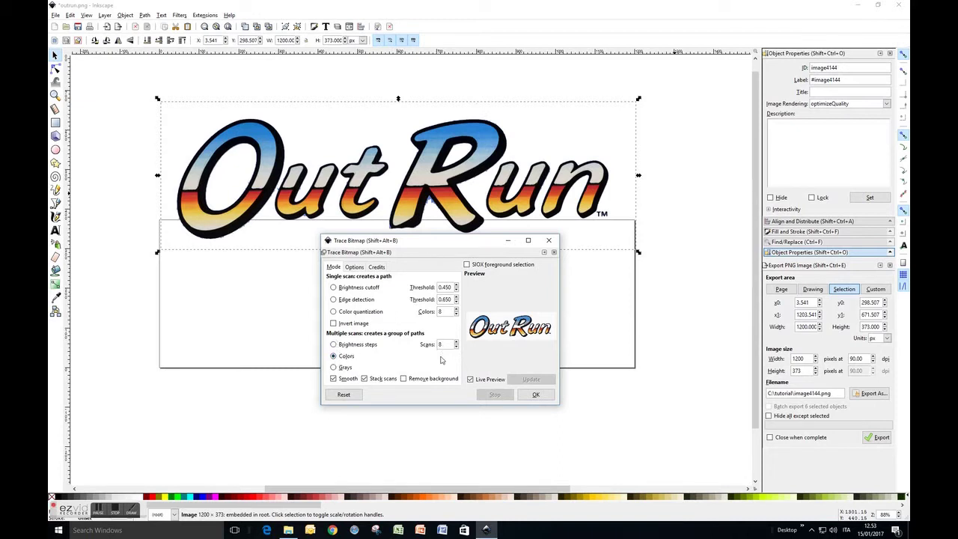
{"action": "left_click", "coordinate": [470, 379]}
{"action": "left_click", "coordinate": [470, 380]}
{"action": "left_click_drag", "start_coordinate": [481, 243], "coordinate": [570, 161]}
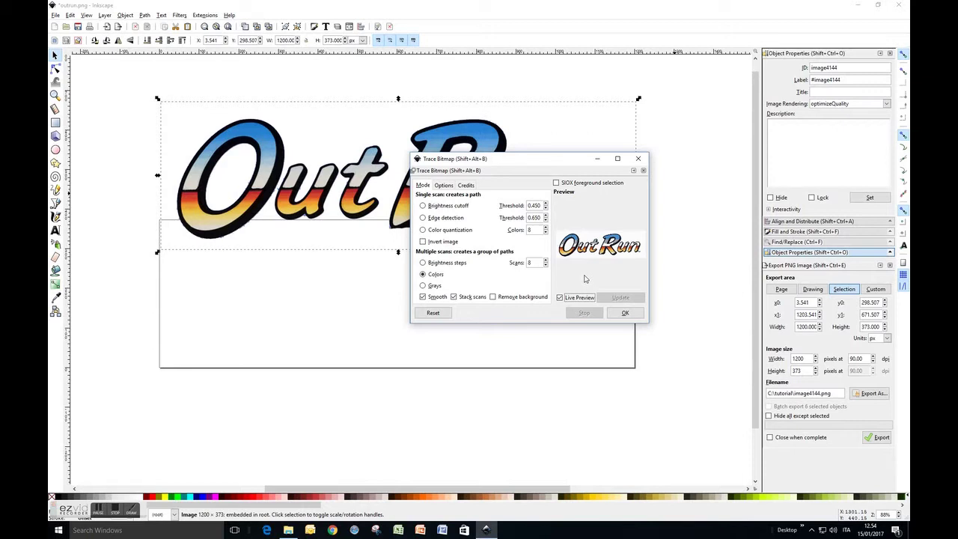
{"action": "left_click", "coordinate": [625, 313]}
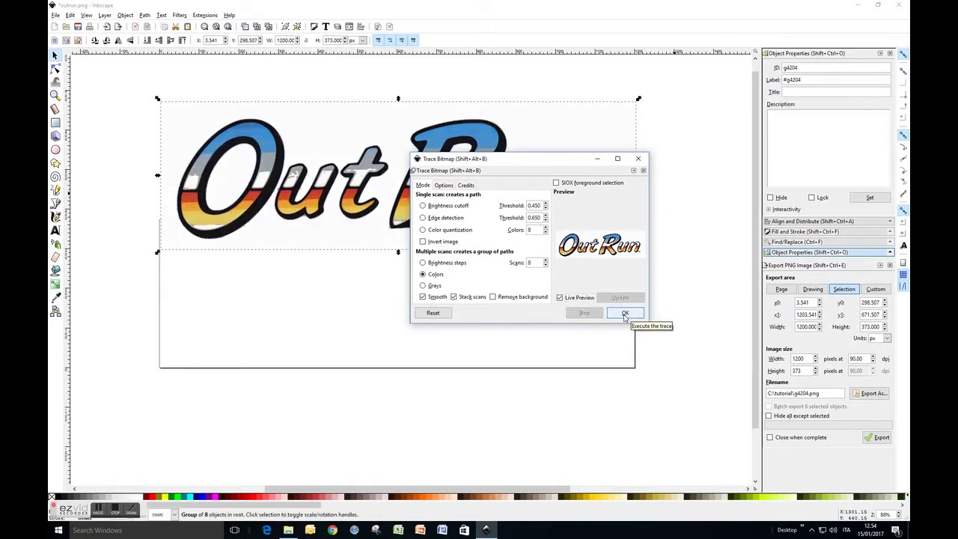
{"action": "left_click", "coordinate": [637, 159]}
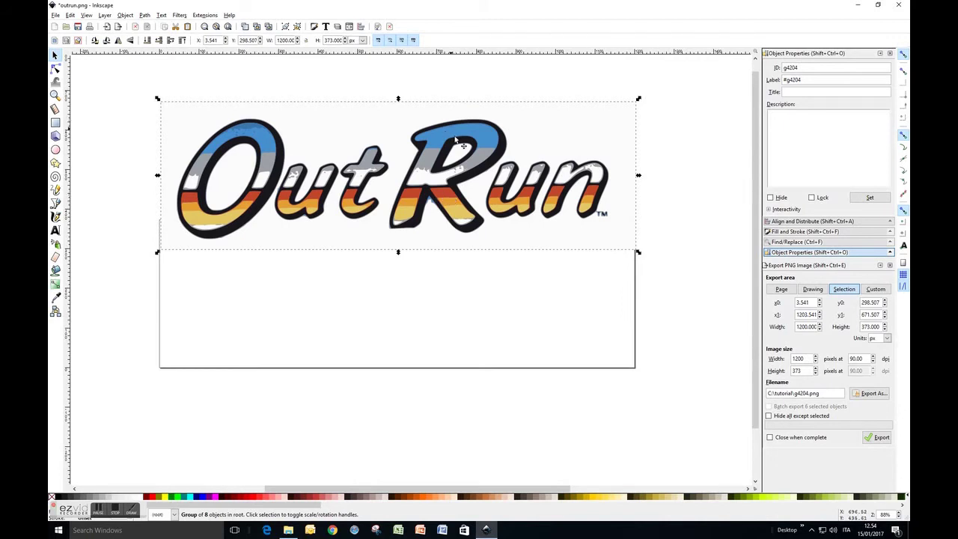
Move the traced logo group down below the original image and deselect it
{"action": "mouse_move", "coordinate": [425, 182]}
{"action": "left_mouse_down"}
{"action": "mouse_move", "coordinate": [412, 280]}
{"action": "mouse_move", "coordinate": [419, 332]}
{"action": "left_mouse_up"}
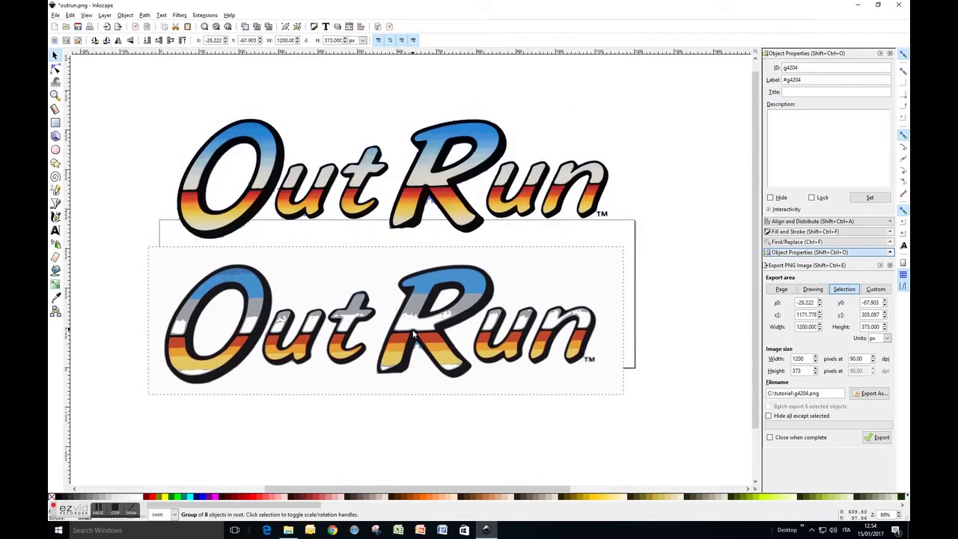
{"action": "left_click", "coordinate": [680, 273]}
{"action": "scroll", "coordinate": [680, 273], "scroll_direction": "down", "scroll_amount": 1}
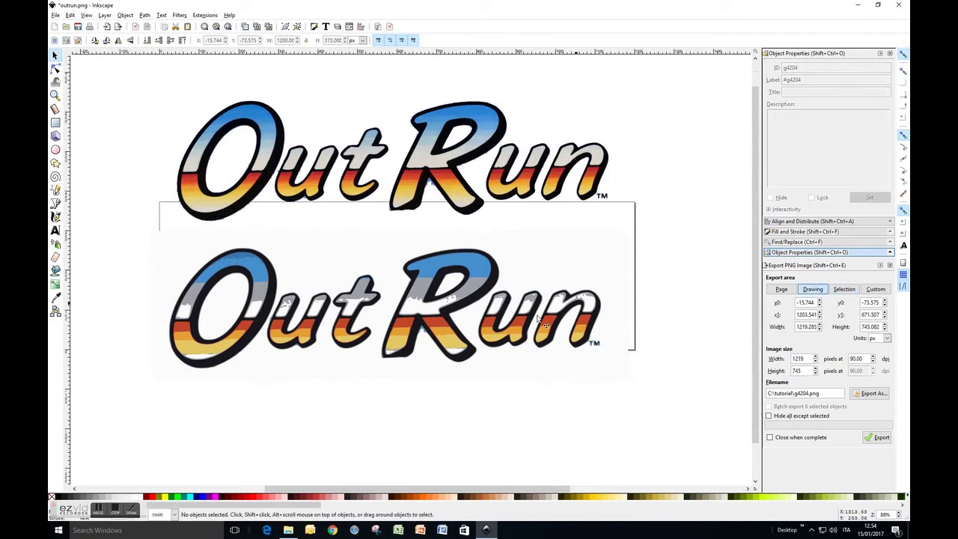
Inspect the nodes of a path inside the traced logo group with the node editing tool, and return to the Selector
{"action": "left_click", "coordinate": [471, 305]}
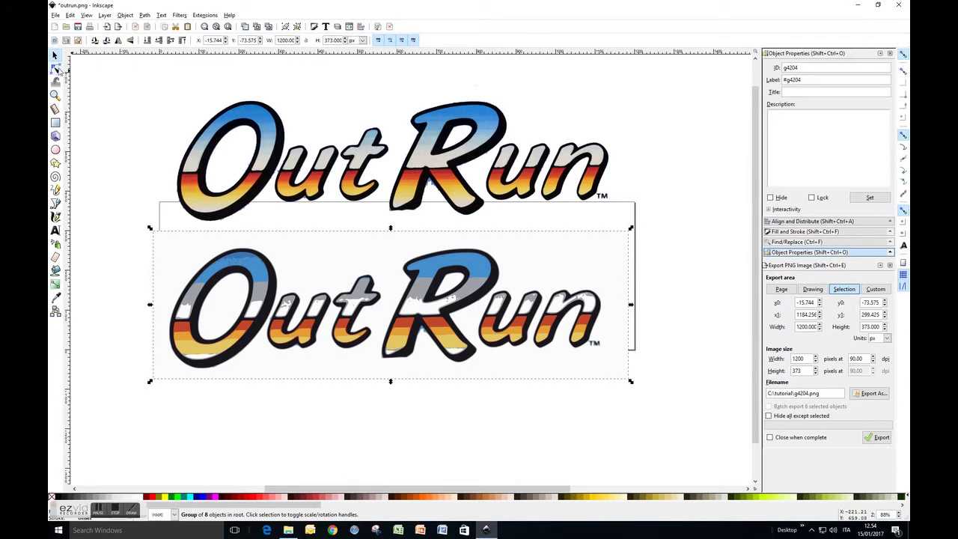
{"action": "left_click", "coordinate": [54, 68]}
{"action": "left_click", "coordinate": [258, 278]}
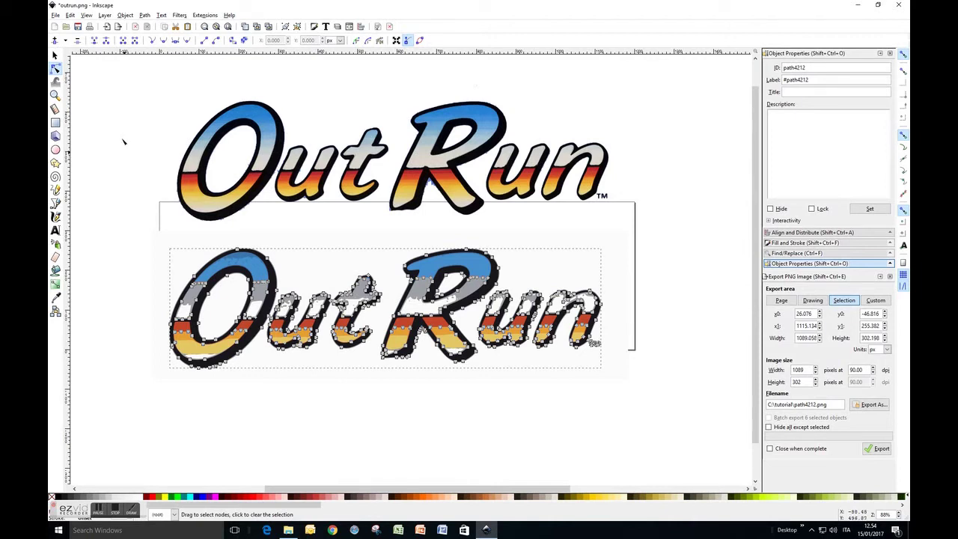
{"action": "left_click", "coordinate": [54, 56]}
{"action": "left_click", "coordinate": [109, 192]}
Nudge the traced logo group slightly up and ungroup it into separate paths, clearing the selection
{"action": "left_click", "coordinate": [464, 268]}
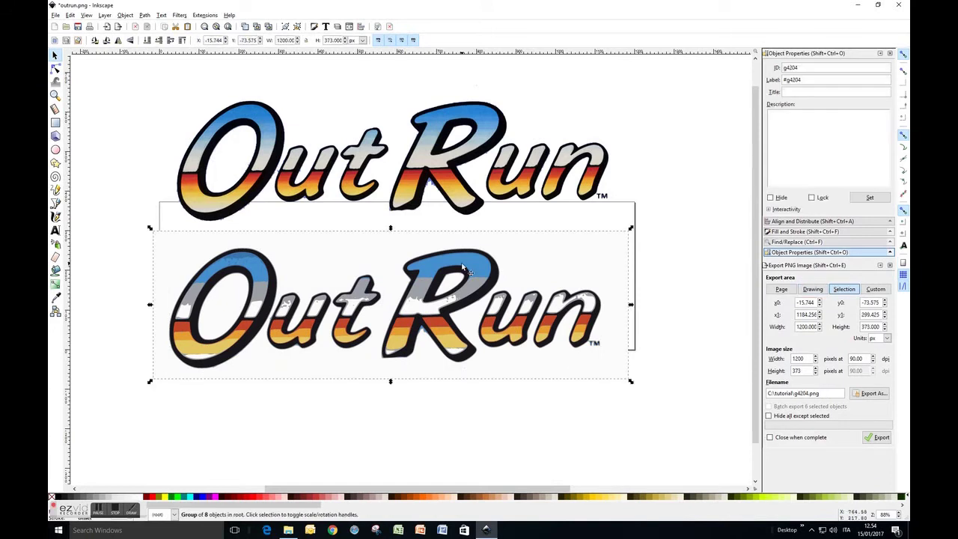
{"action": "left_click_drag", "start_coordinate": [462, 267], "coordinate": [468, 260]}
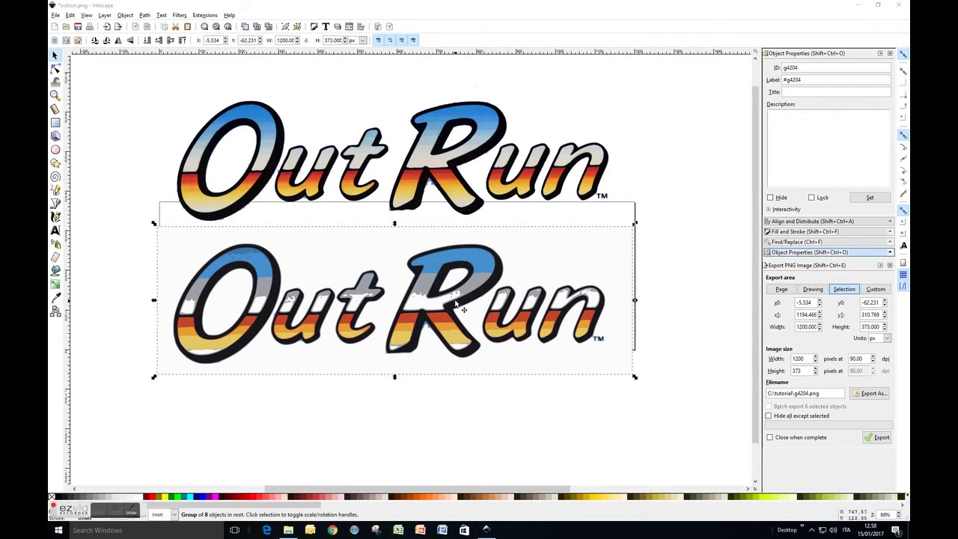
{"action": "right_click", "coordinate": [470, 259]}
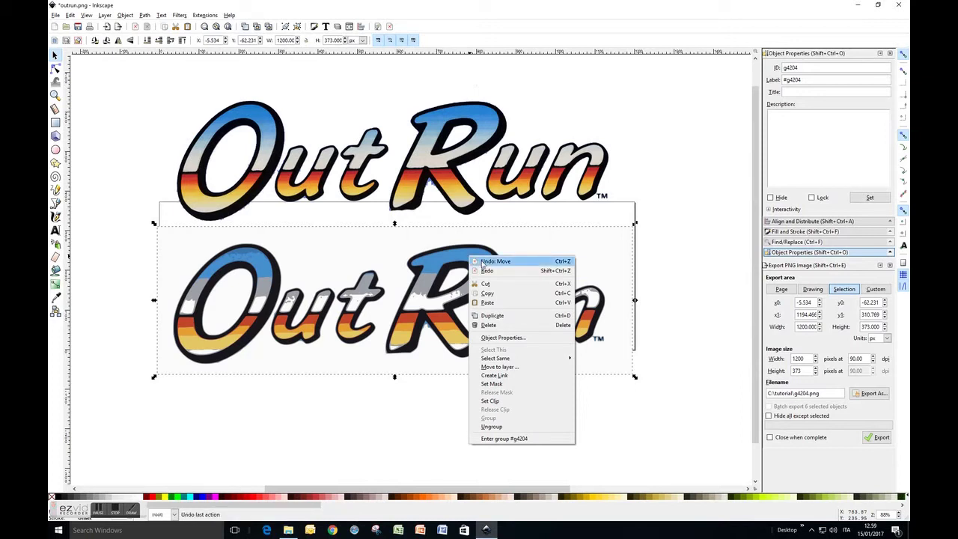
{"action": "left_click", "coordinate": [499, 426]}
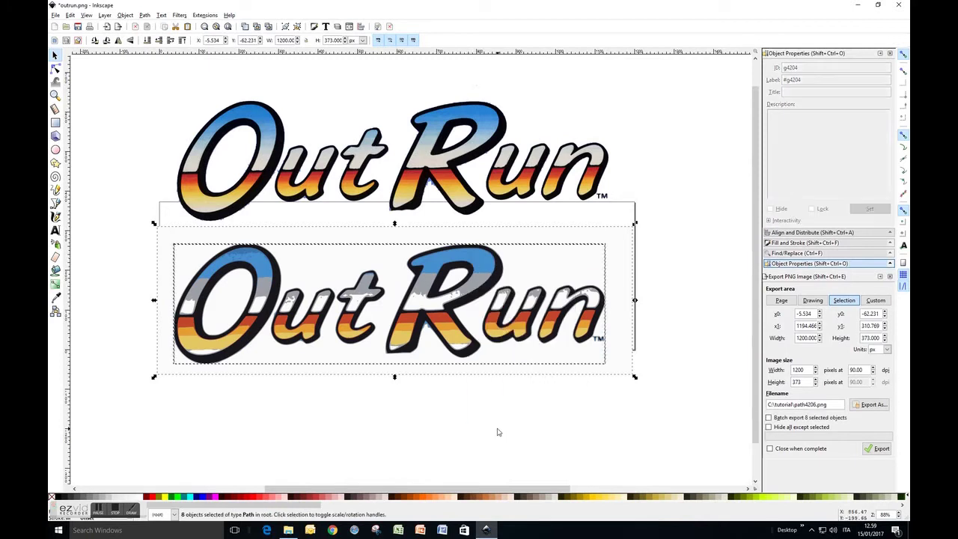
{"action": "left_click", "coordinate": [483, 403]}
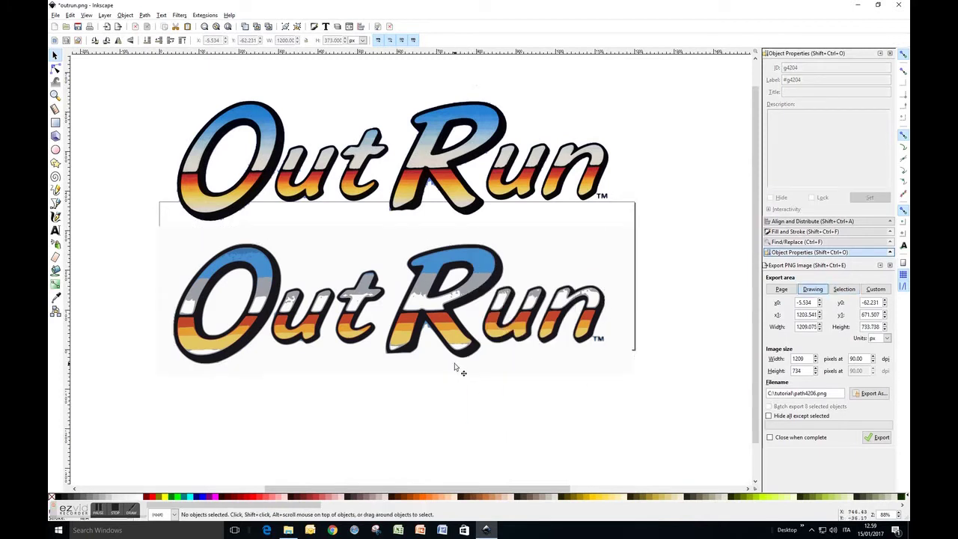
Move the black outline path out of the traced stack to an empty area below the page
{"action": "scroll", "coordinate": [455, 367], "scroll_direction": "down", "scroll_amount": 2}
{"action": "scroll", "coordinate": [456, 366], "scroll_direction": "up", "scroll_amount": 1}
{"action": "scroll", "coordinate": [456, 364], "scroll_direction": "up", "scroll_amount": 2}
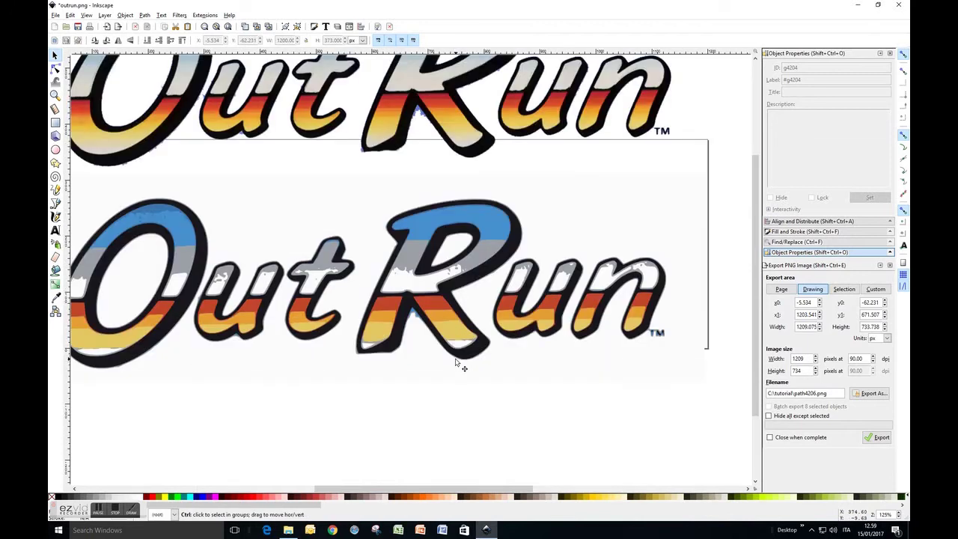
{"action": "scroll", "coordinate": [451, 328], "scroll_direction": "down", "scroll_amount": 1}
{"action": "left_click", "coordinate": [462, 297]}
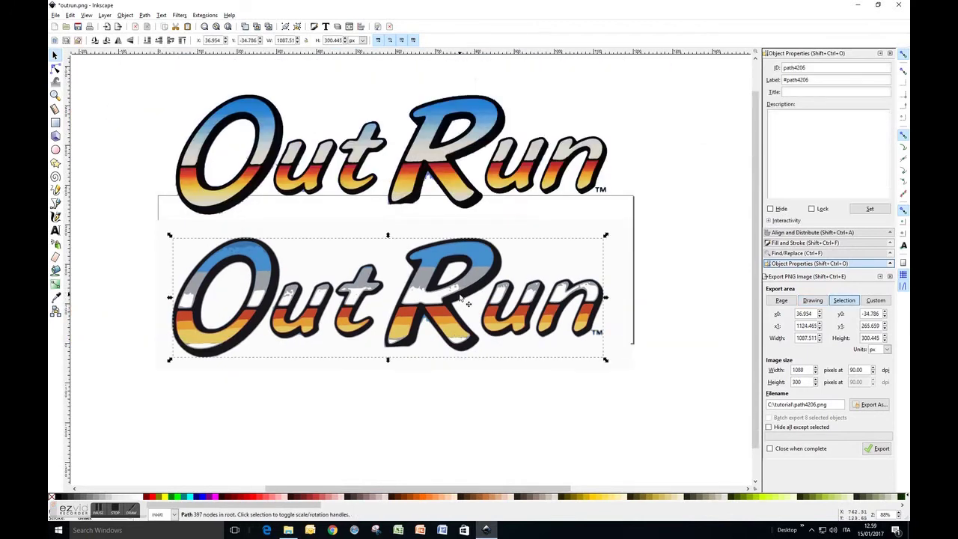
{"action": "left_click_drag", "start_coordinate": [462, 298], "coordinate": [411, 406]}
Shift the red colour layer of the traced stack sideways to separate it from the other layers
{"action": "scroll", "coordinate": [451, 385], "scroll_direction": "down", "scroll_amount": 1}
{"action": "scroll", "coordinate": [451, 385], "scroll_direction": "down", "scroll_amount": 1}
{"action": "left_click", "coordinate": [449, 358]}
{"action": "left_click_drag", "start_coordinate": [451, 359], "coordinate": [507, 355]}
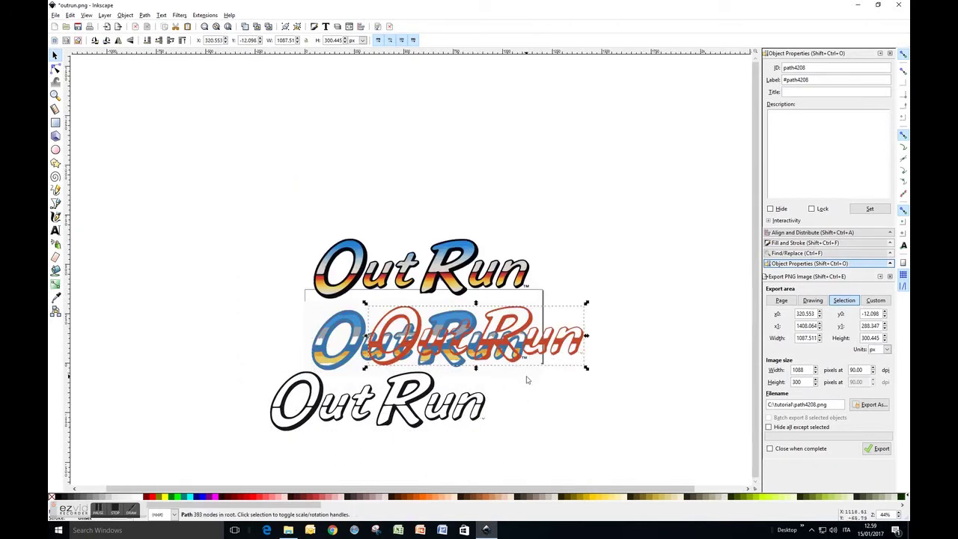
Delete all the remaining traced colour layers, keeping the black outline and the original logo image
{"action": "left_click", "coordinate": [596, 397]}
{"action": "mouse_move", "coordinate": [650, 390]}
{"action": "left_mouse_down"}
{"action": "mouse_move", "coordinate": [341, 337]}
{"action": "mouse_move", "coordinate": [285, 303]}
{"action": "left_mouse_up"}
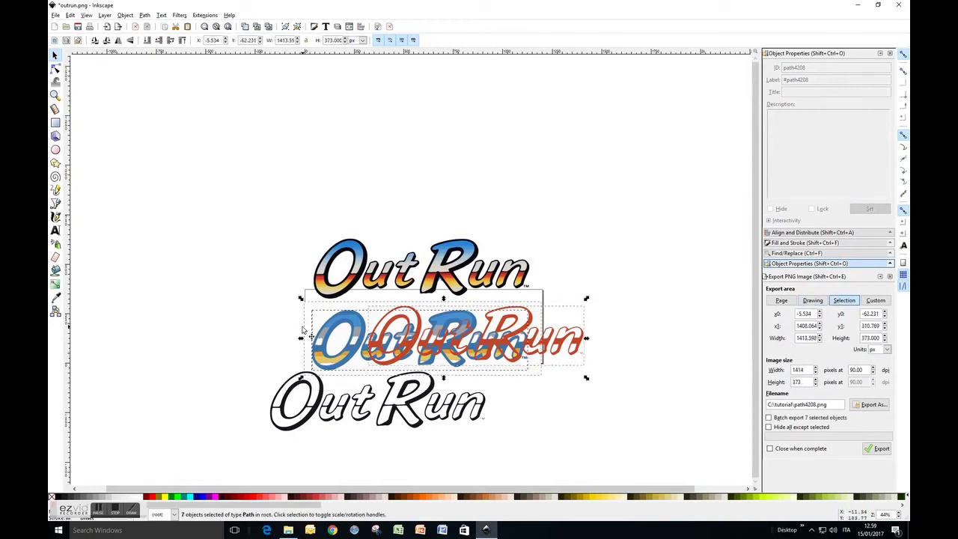
{"action": "key", "text": "Delete"}
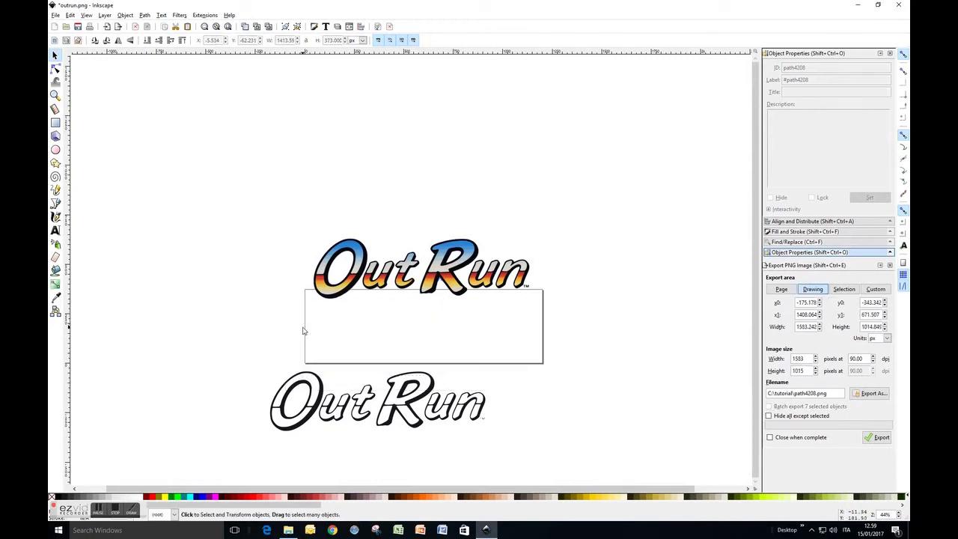
Move the black outline logo onto the page just beneath the original coloured logo, and deselect it
{"action": "left_click", "coordinate": [441, 416]}
{"action": "left_click_drag", "start_coordinate": [441, 416], "coordinate": [458, 333]}
{"action": "key", "text": "Escape"}
{"action": "left_click", "coordinate": [445, 389]}
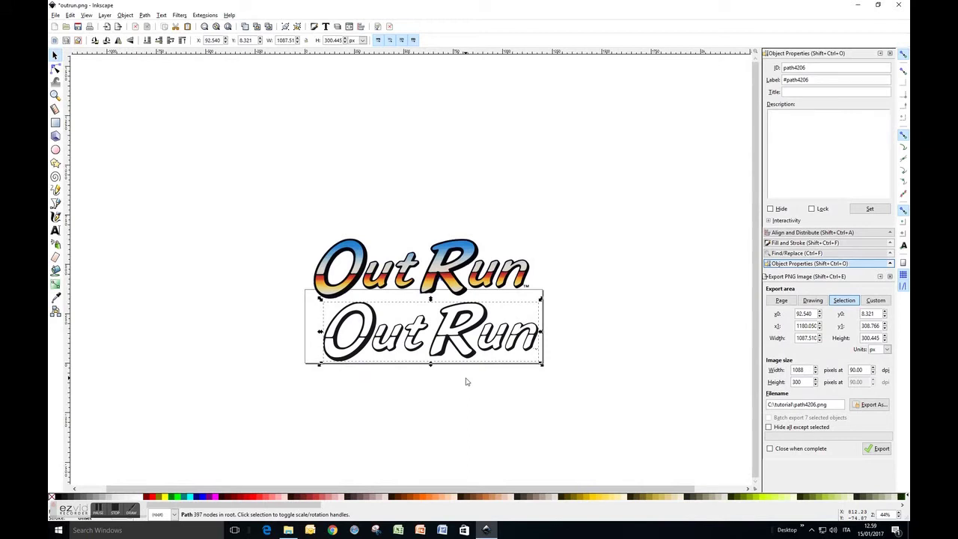
{"action": "scroll", "coordinate": [480, 389], "scroll_direction": "up", "scroll_amount": 2}
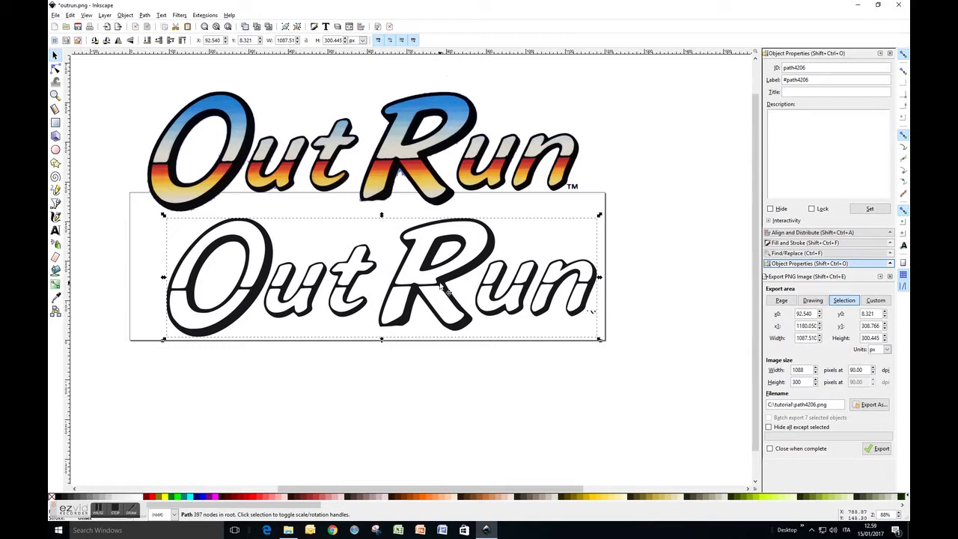
{"action": "mouse_move", "coordinate": [439, 284]}
{"action": "left_mouse_down"}
{"action": "mouse_move", "coordinate": [414, 214]}
{"action": "mouse_move", "coordinate": [445, 216]}
{"action": "mouse_move", "coordinate": [448, 183]}
{"action": "mouse_move", "coordinate": [424, 278]}
{"action": "mouse_move", "coordinate": [432, 291]}
{"action": "left_mouse_up"}
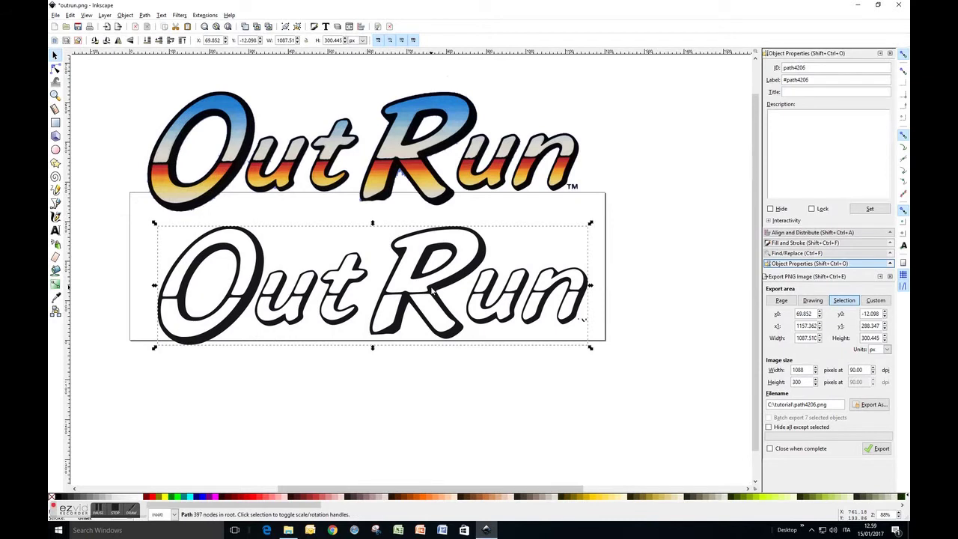
{"action": "left_click", "coordinate": [307, 215]}
{"action": "left_click", "coordinate": [263, 270]}
{"action": "left_click", "coordinate": [276, 219]}
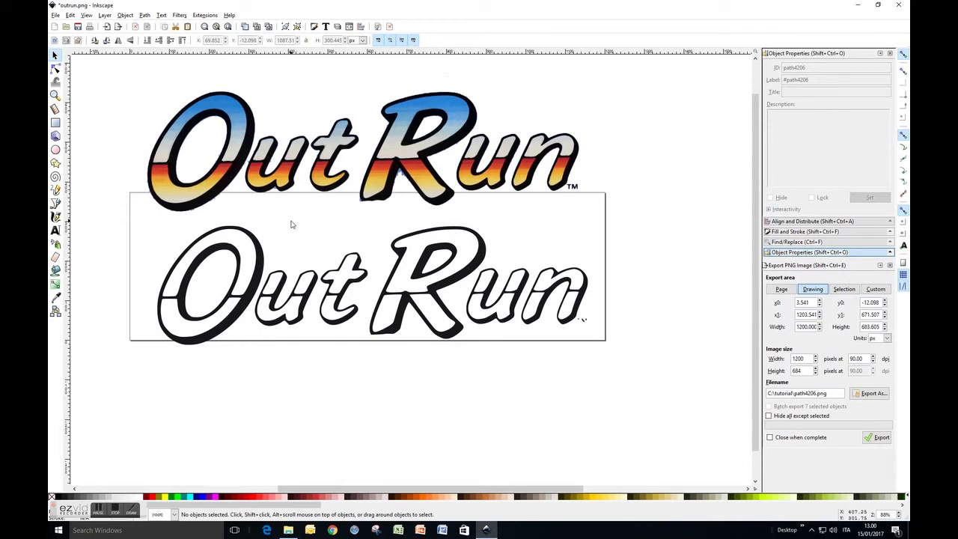
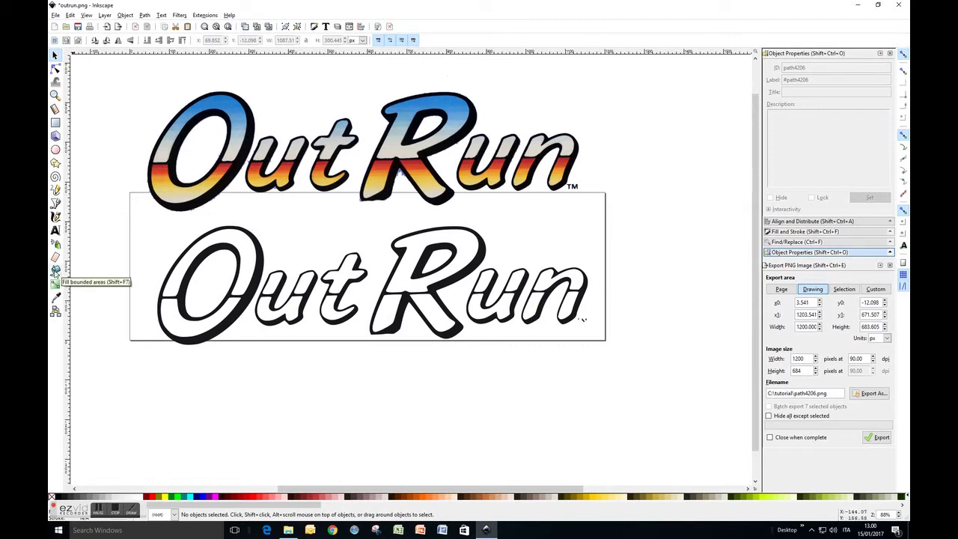
Fill the upper areas of all the letters in the black outline logo with Lime (#00FF00) using bucket fill
{"action": "left_click", "coordinate": [55, 272]}
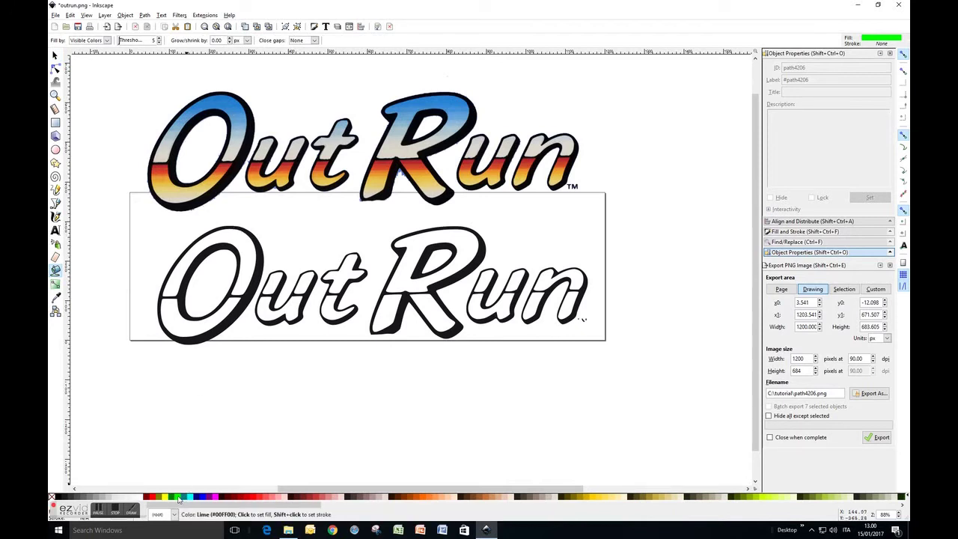
{"action": "left_click", "coordinate": [235, 228]}
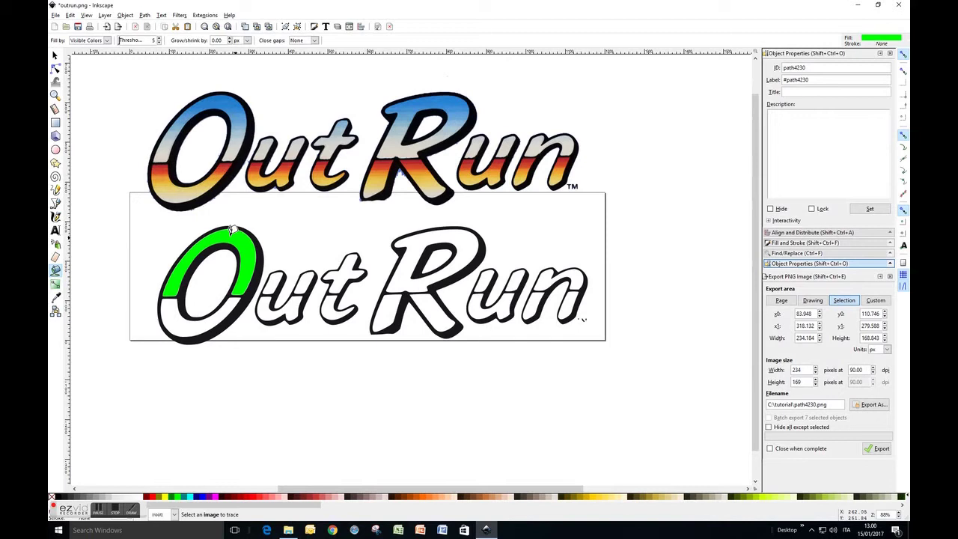
{"action": "left_click", "coordinate": [276, 271]}
{"action": "left_click", "coordinate": [303, 272]}
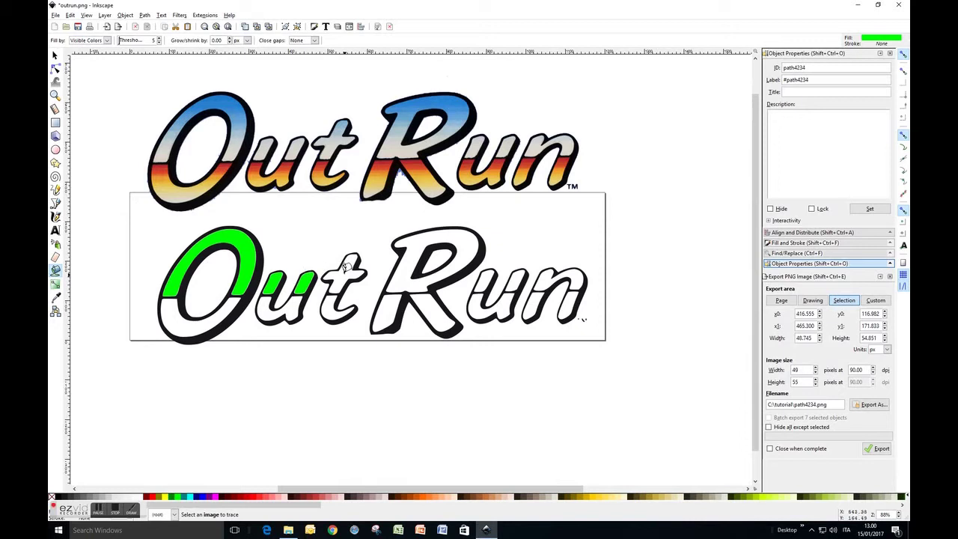
{"action": "left_click", "coordinate": [344, 265]}
{"action": "left_click", "coordinate": [417, 241]}
{"action": "left_click", "coordinate": [488, 271]}
{"action": "left_click", "coordinate": [517, 270]}
{"action": "left_click", "coordinate": [547, 271]}
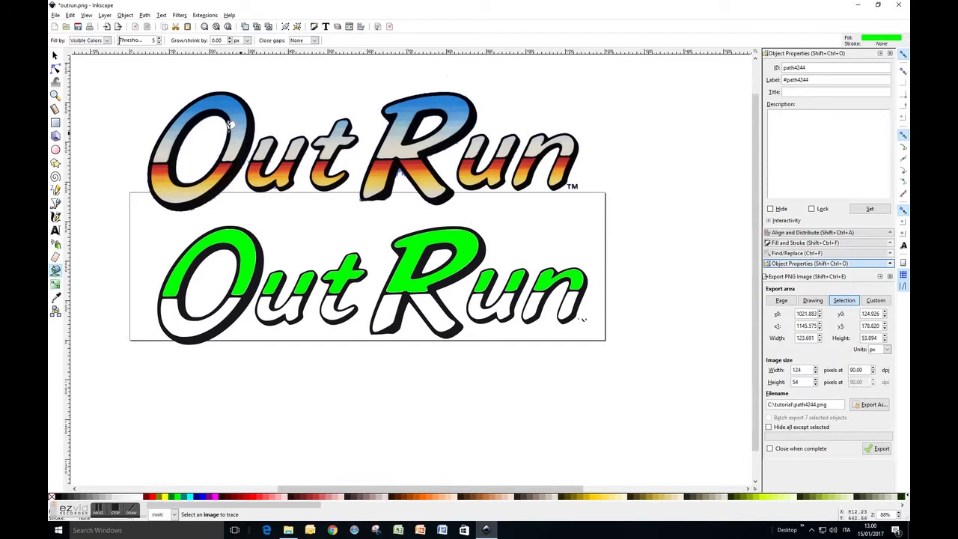
{"action": "left_click", "coordinate": [154, 499]}
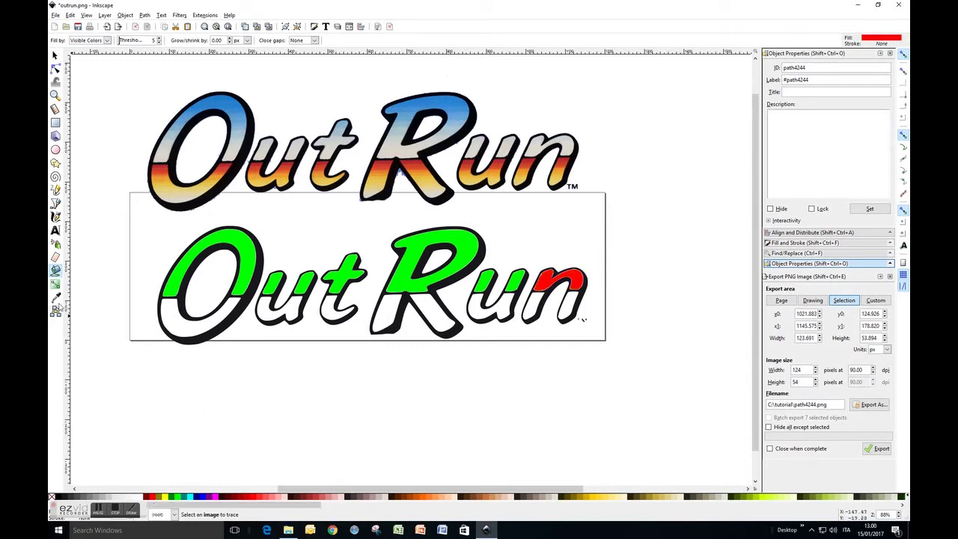
{"action": "left_click", "coordinate": [56, 297]}
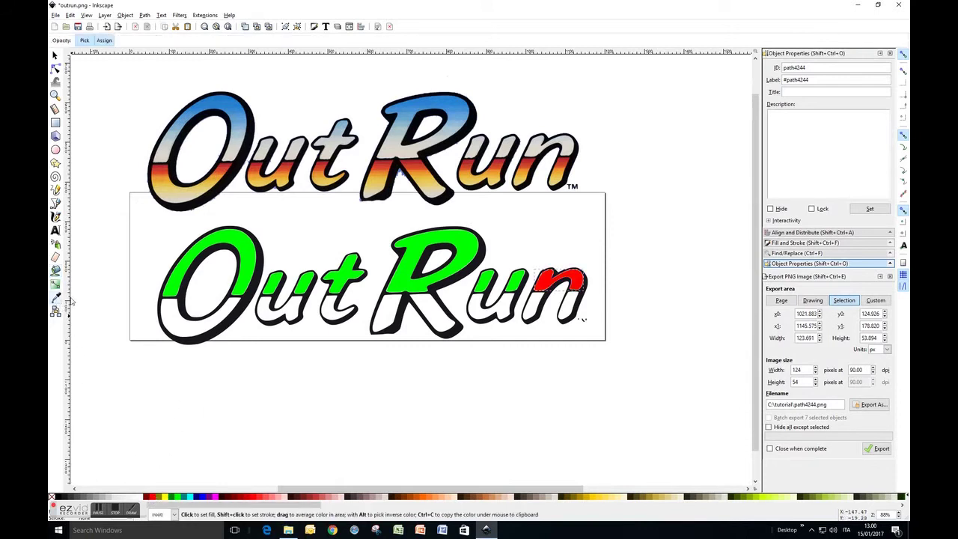
{"action": "left_click", "coordinate": [524, 280]}
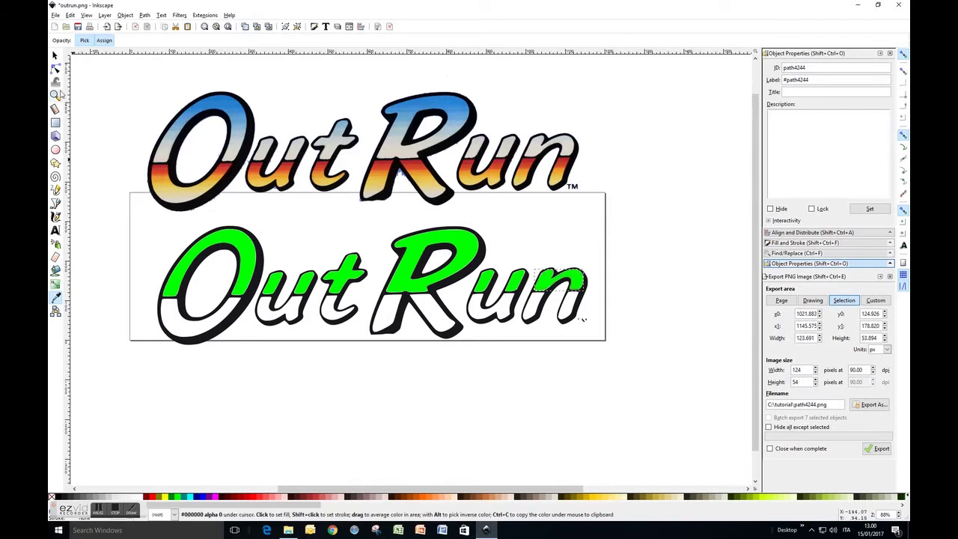
Deselect everything and bucket-fill the lower areas of all the outline logo's letters with Red (#FF0000)
{"action": "left_click", "coordinate": [54, 55]}
{"action": "left_click", "coordinate": [210, 395]}
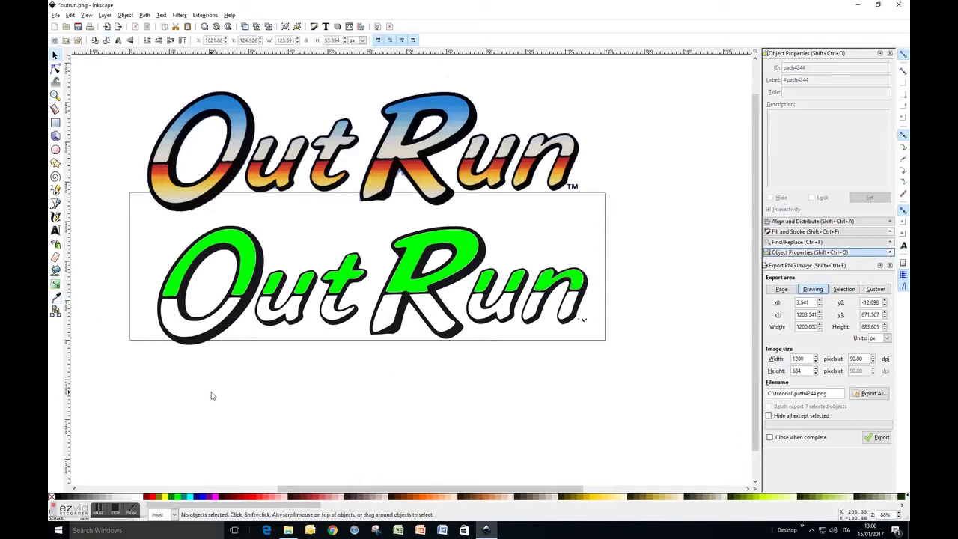
{"action": "left_click", "coordinate": [55, 271]}
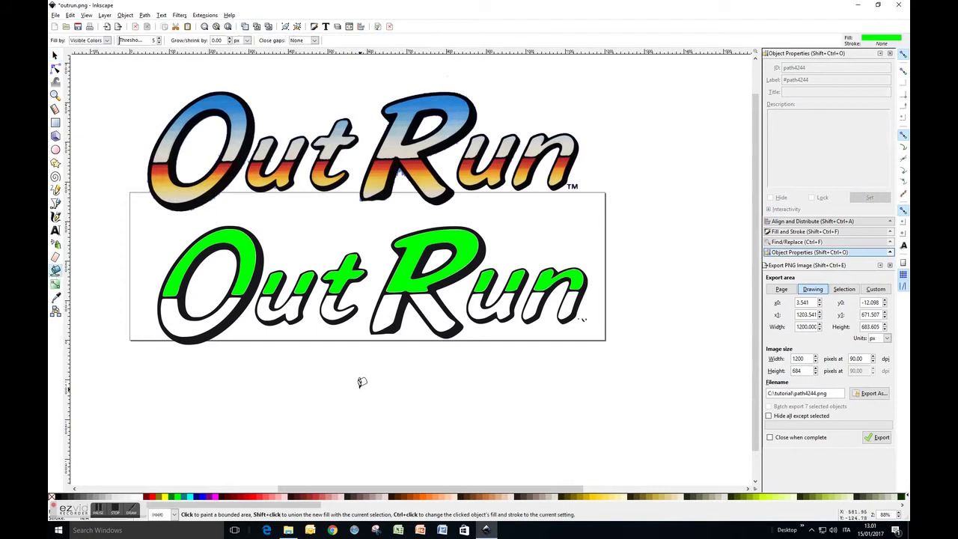
{"action": "left_click", "coordinate": [152, 500]}
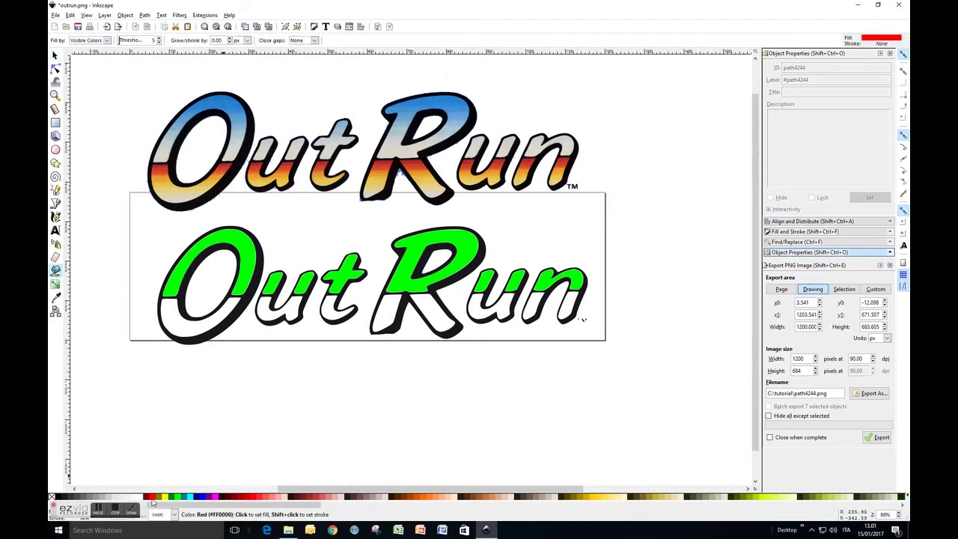
{"action": "left_click", "coordinate": [180, 320]}
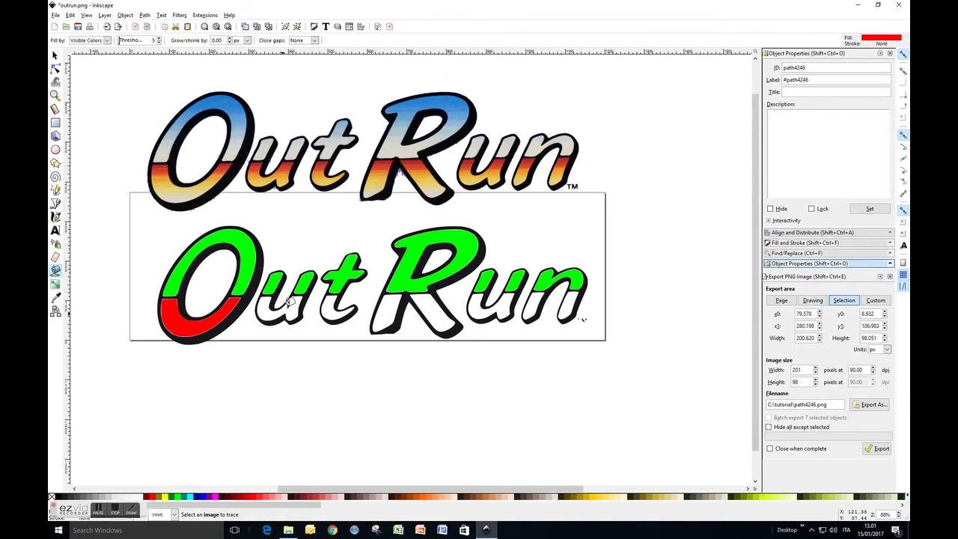
{"action": "left_click", "coordinate": [266, 305]}
{"action": "left_click", "coordinate": [334, 300]}
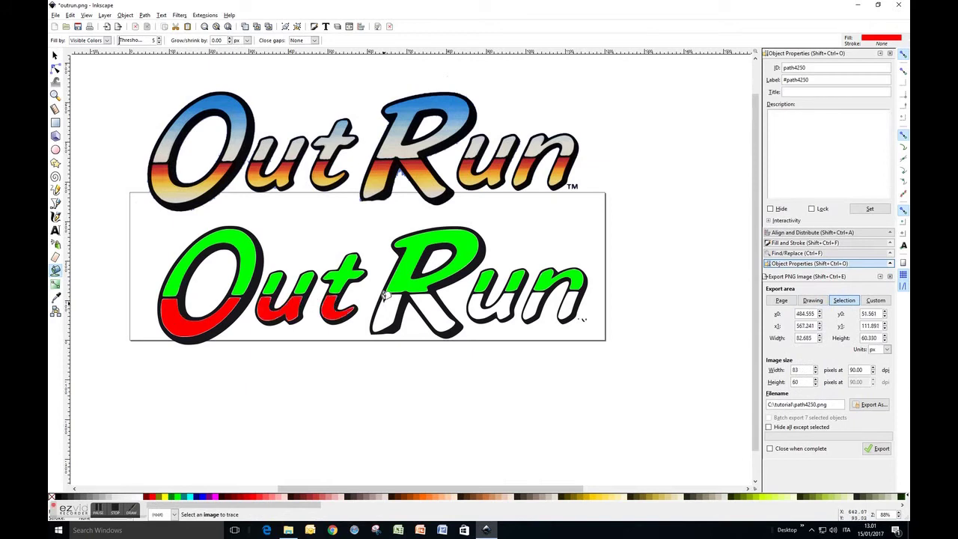
{"action": "left_click", "coordinate": [388, 298]}
{"action": "left_click", "coordinate": [431, 297]}
{"action": "left_click", "coordinate": [487, 305]}
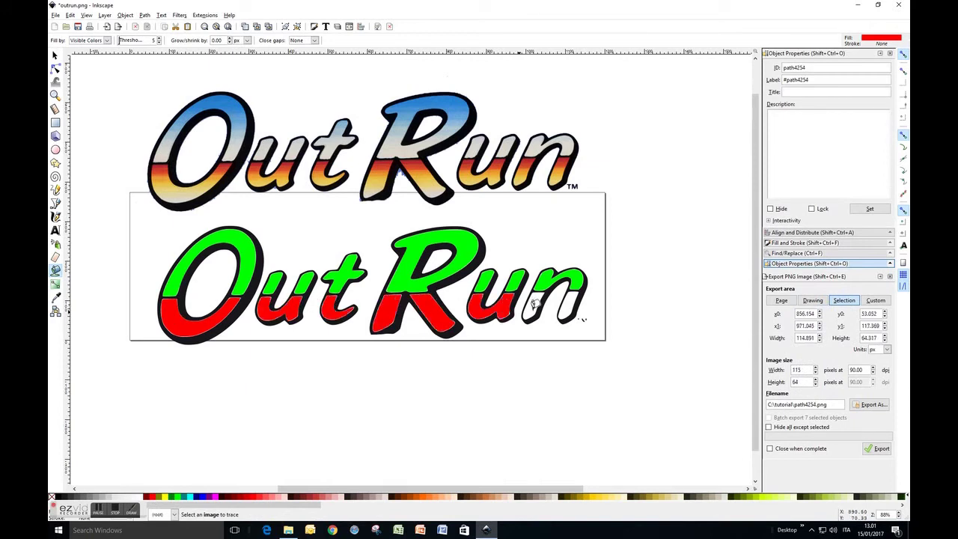
{"action": "left_click", "coordinate": [533, 300]}
{"action": "left_click", "coordinate": [569, 300]}
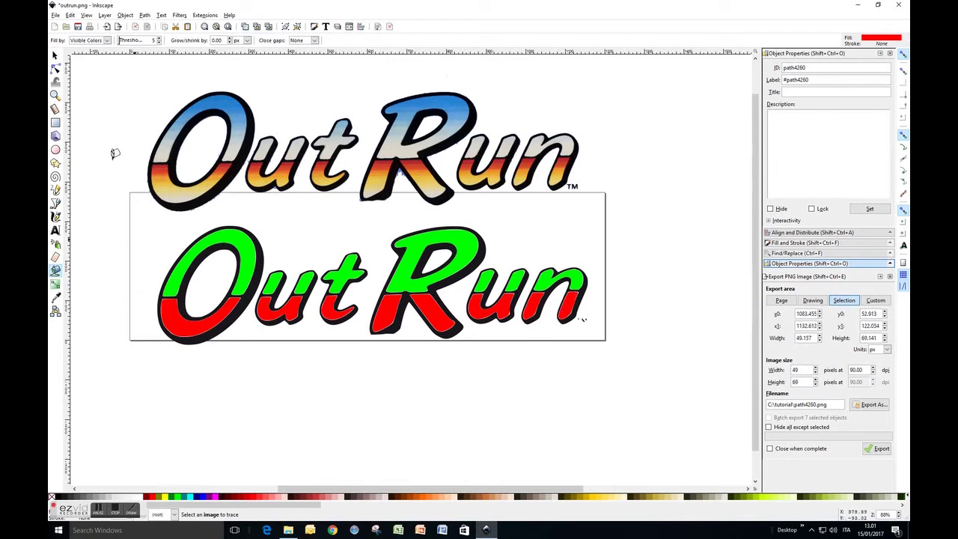
Examine closely how the green and red fills meet the black outline around the O and u
{"action": "left_click", "coordinate": [55, 56]}
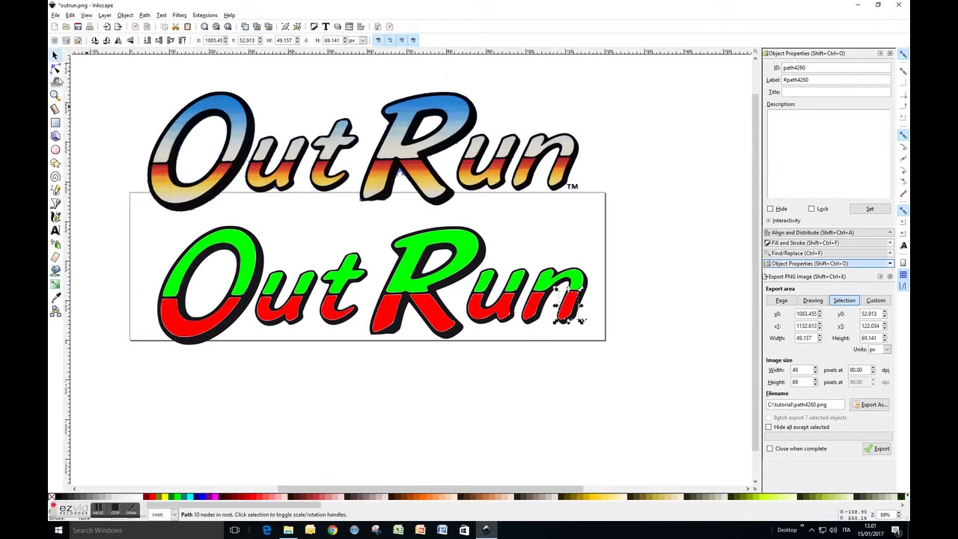
{"action": "left_click", "coordinate": [56, 68]}
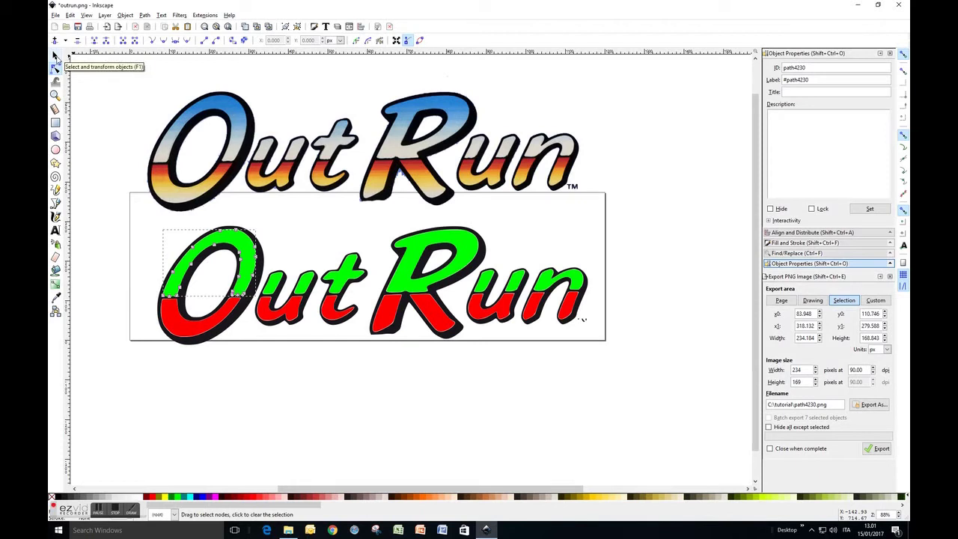
{"action": "left_click", "coordinate": [56, 58]}
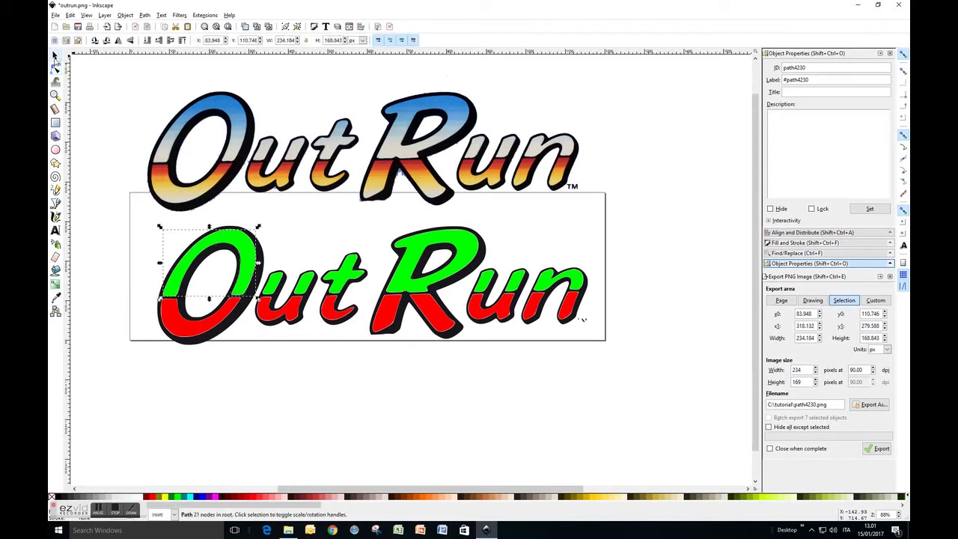
{"action": "left_click", "coordinate": [260, 367]}
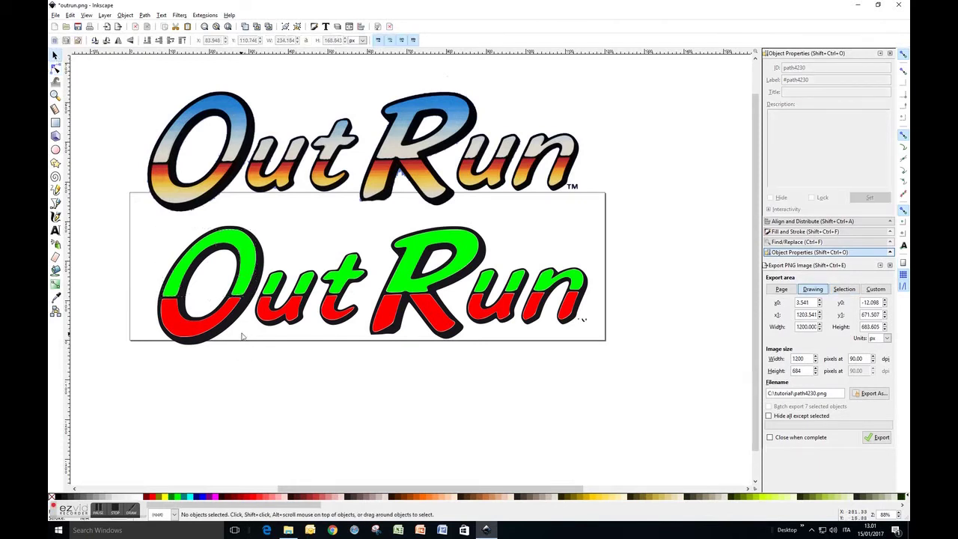
{"action": "scroll", "coordinate": [253, 283], "scroll_direction": "up", "scroll_amount": 3}
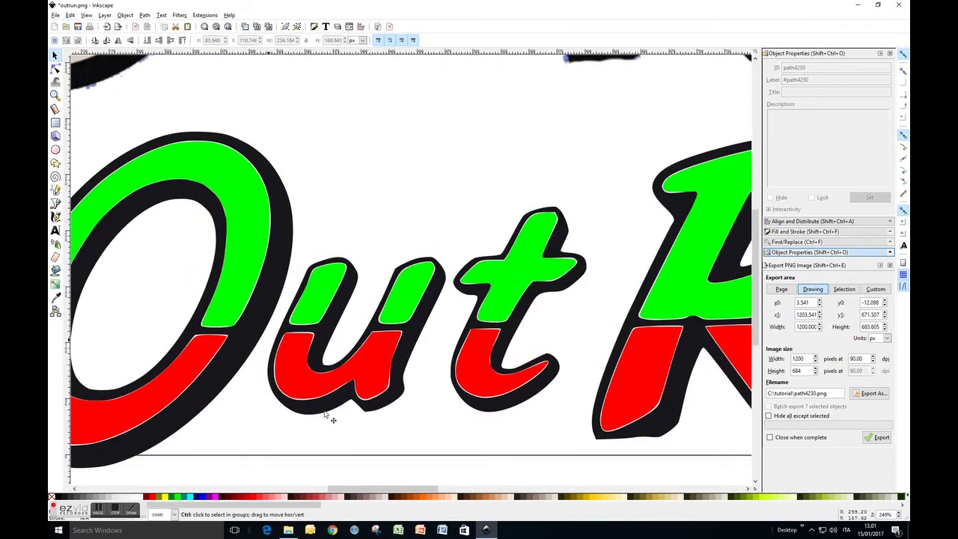
{"action": "left_click_drag", "start_coordinate": [406, 492], "coordinate": [385, 492]}
{"action": "scroll", "coordinate": [370, 171], "scroll_direction": "up", "scroll_amount": 1}
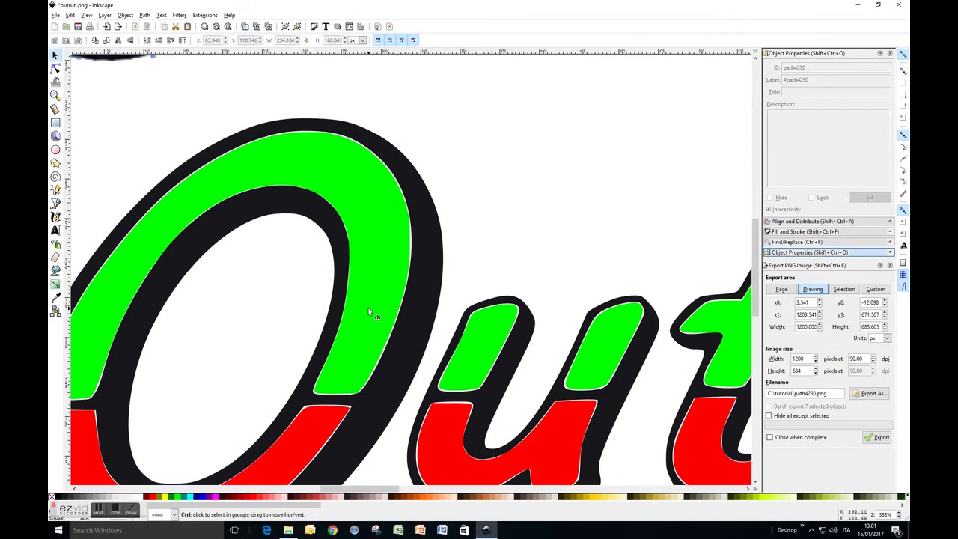
{"action": "scroll", "coordinate": [368, 310], "scroll_direction": "down", "scroll_amount": 1}
{"action": "scroll", "coordinate": [368, 310], "scroll_direction": "up", "scroll_amount": 1}
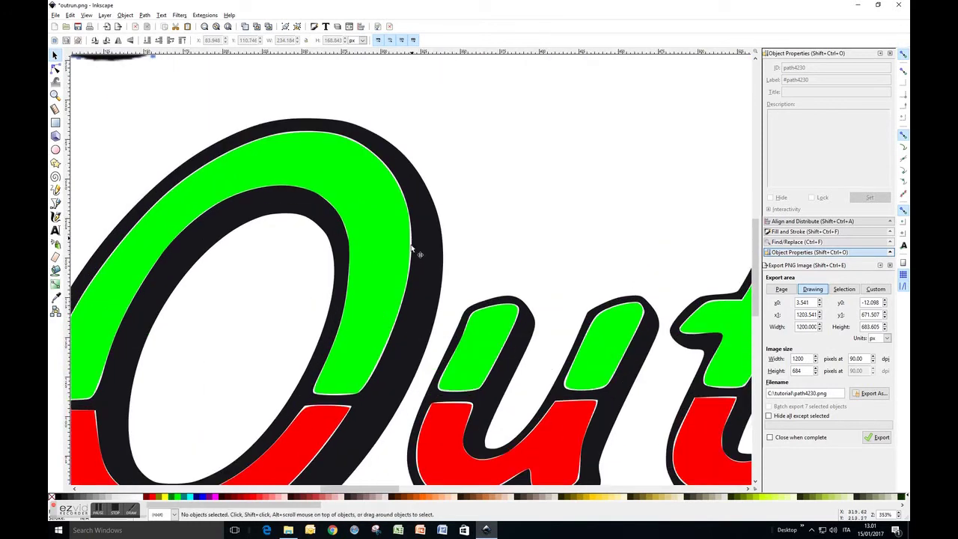
{"action": "scroll", "coordinate": [372, 313], "scroll_direction": "down", "scroll_amount": 1}
{"action": "scroll", "coordinate": [372, 312], "scroll_direction": "down", "scroll_amount": 1}
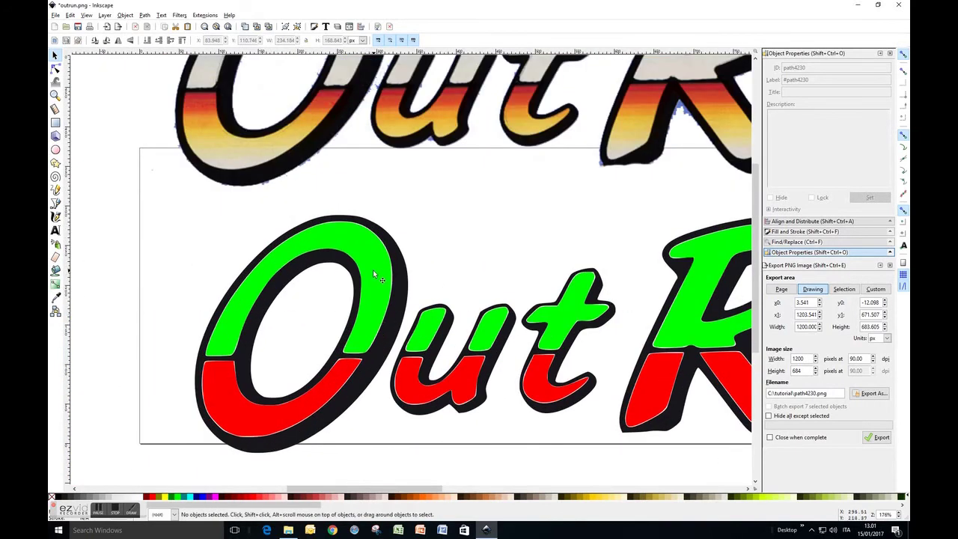
Apply a Dynamic Offset to the O's green fill and outset it by about 2.72 pt so it overlaps the black outline
{"action": "left_click", "coordinate": [373, 274]}
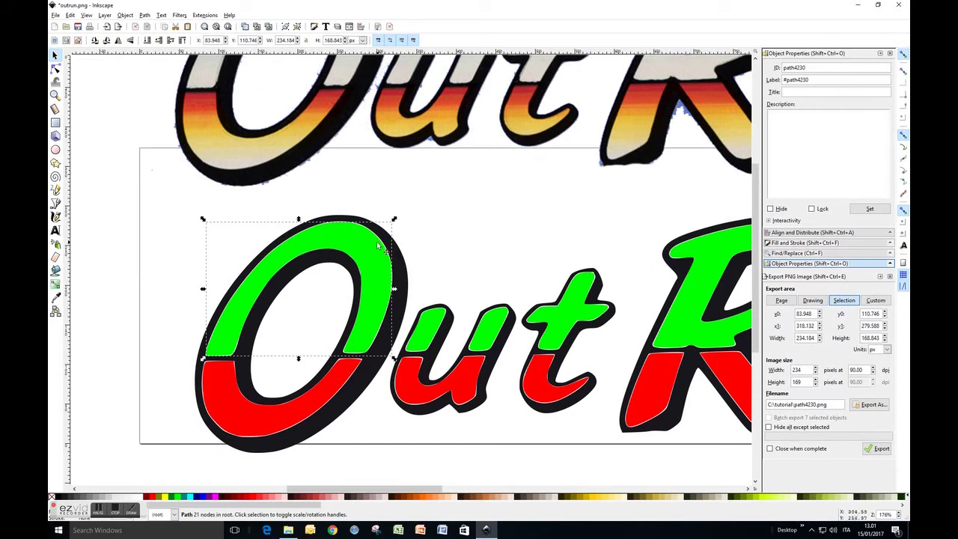
{"action": "left_click", "coordinate": [144, 15]}
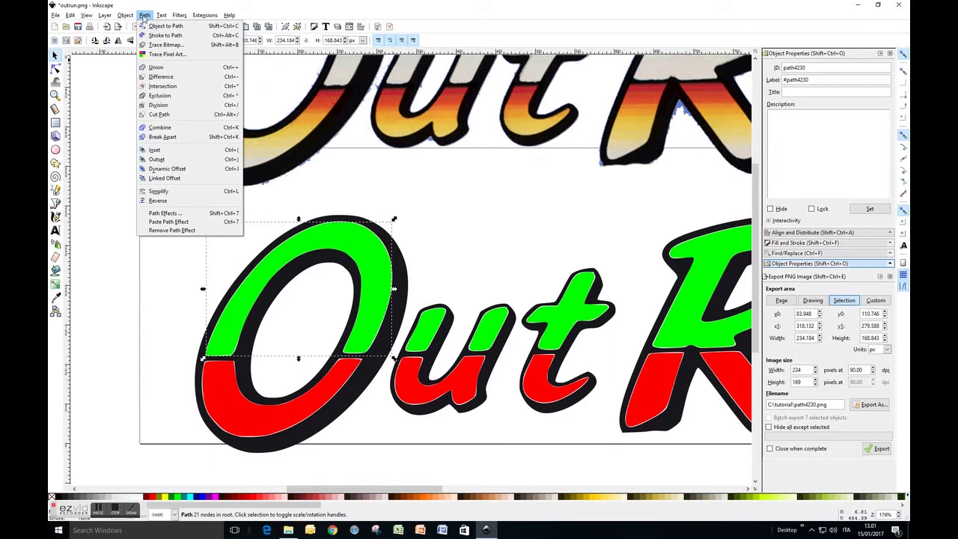
{"action": "left_click", "coordinate": [191, 171]}
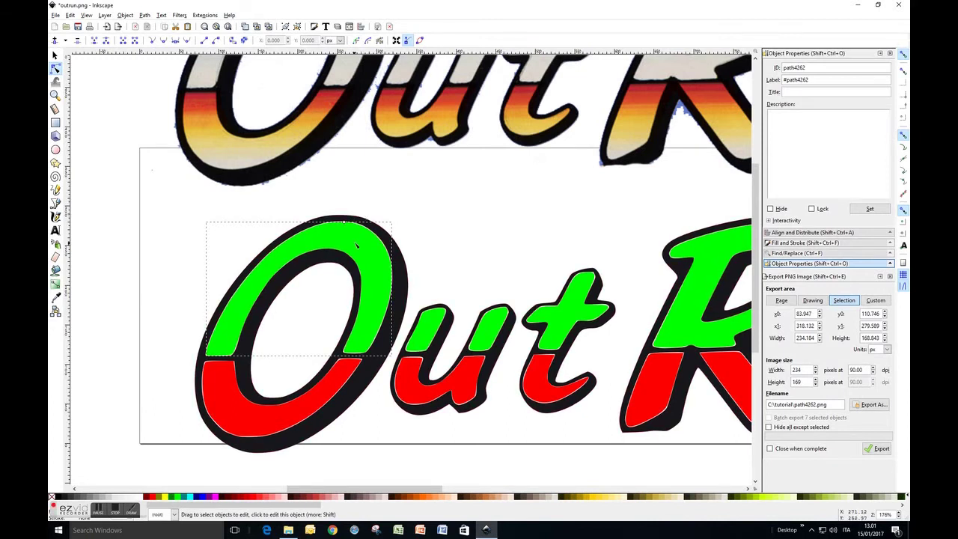
{"action": "scroll", "coordinate": [354, 235], "scroll_direction": "up", "scroll_amount": 2}
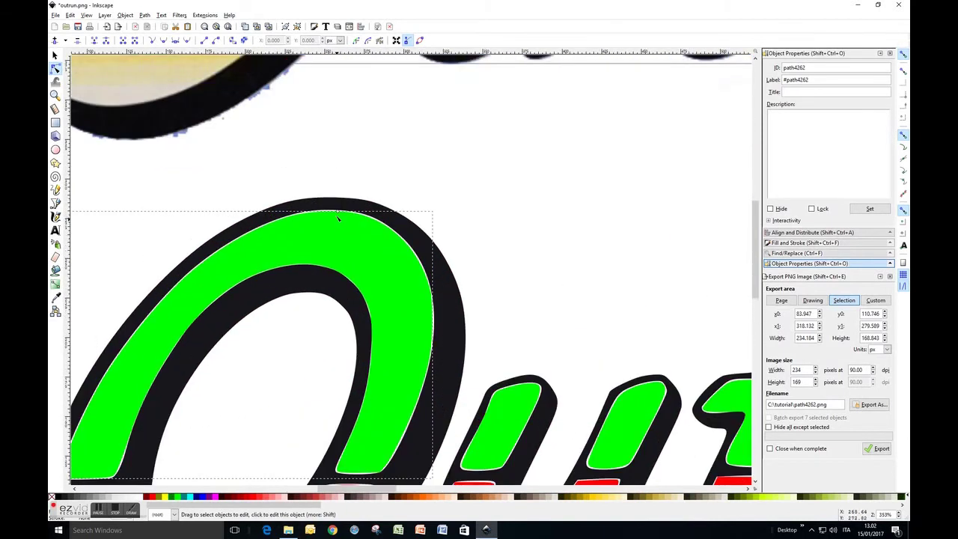
{"action": "left_click_drag", "start_coordinate": [338, 214], "coordinate": [342, 206]}
{"action": "key", "text": "s"}
Lower the O's outset green fill behind the black outline path and deselect it
{"action": "scroll", "coordinate": [196, 232], "scroll_direction": "down", "scroll_amount": 4}
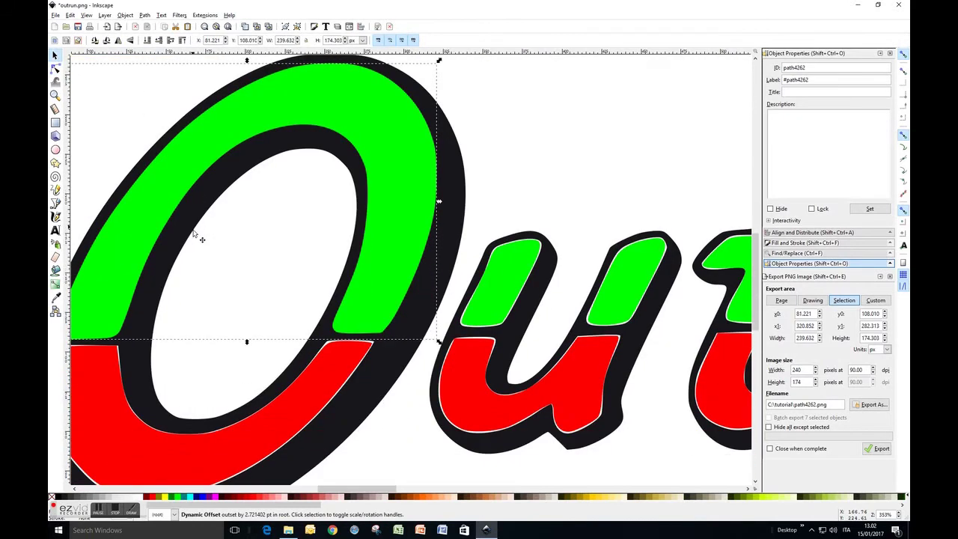
{"action": "scroll", "coordinate": [367, 493], "scroll_direction": "left", "scroll_amount": 1}
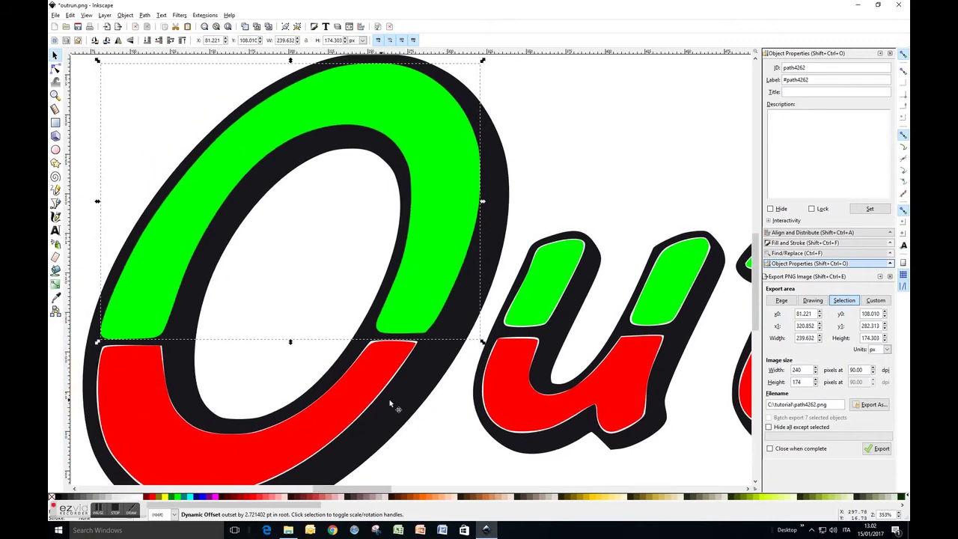
{"action": "scroll", "coordinate": [392, 402], "scroll_direction": "down", "scroll_amount": 1}
{"action": "left_click", "coordinate": [519, 181]}
{"action": "left_click", "coordinate": [415, 188]}
{"action": "scroll", "coordinate": [419, 220], "scroll_direction": "down", "scroll_amount": 2}
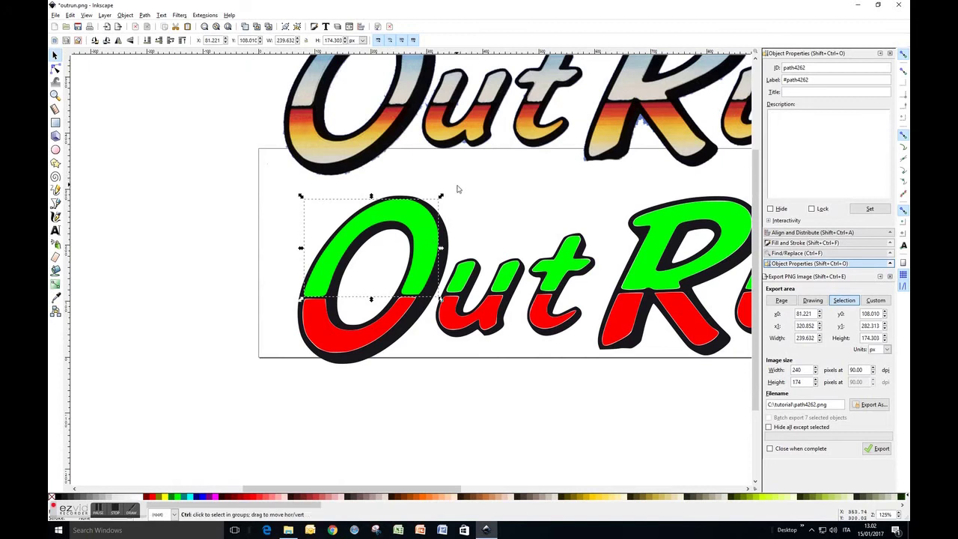
{"action": "scroll", "coordinate": [472, 235], "scroll_direction": "up", "scroll_amount": 2}
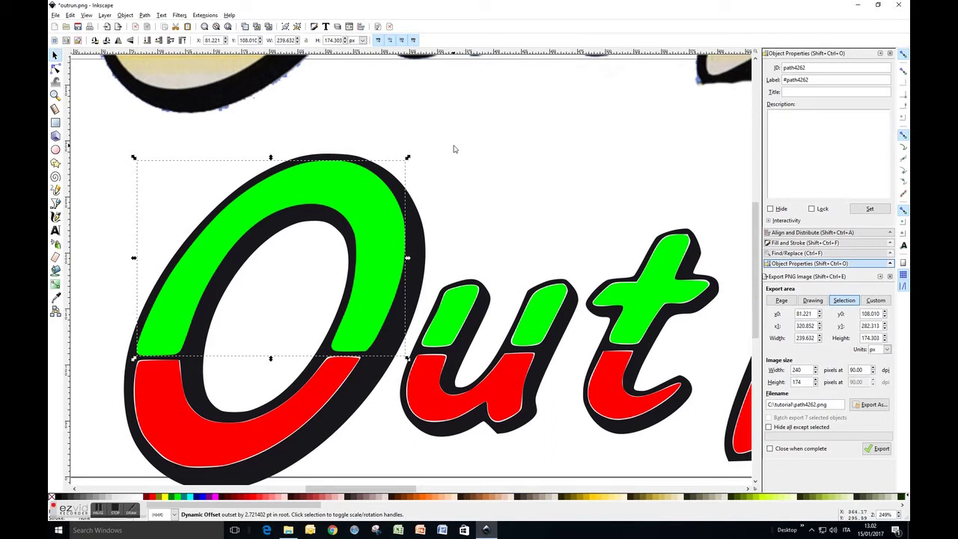
{"action": "left_click", "coordinate": [159, 41]}
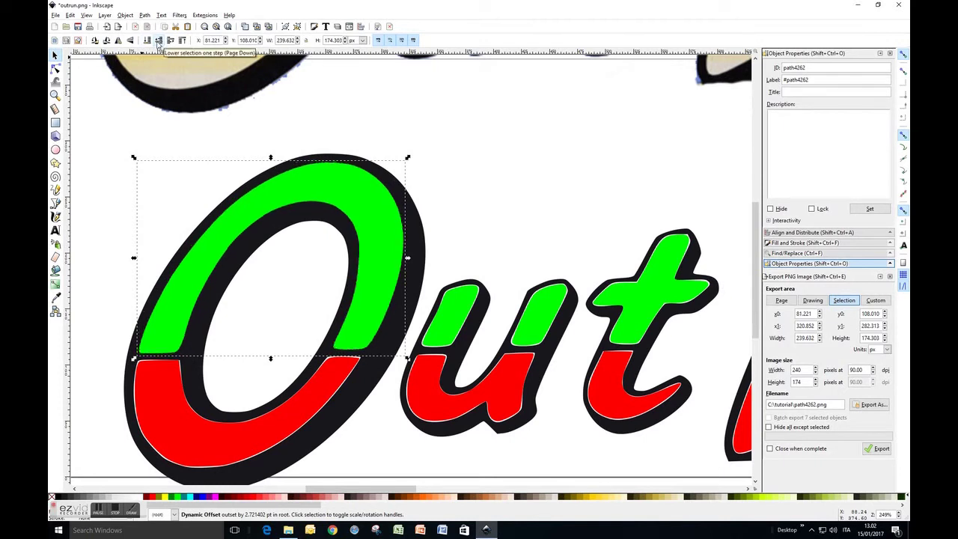
{"action": "left_click", "coordinate": [467, 197]}
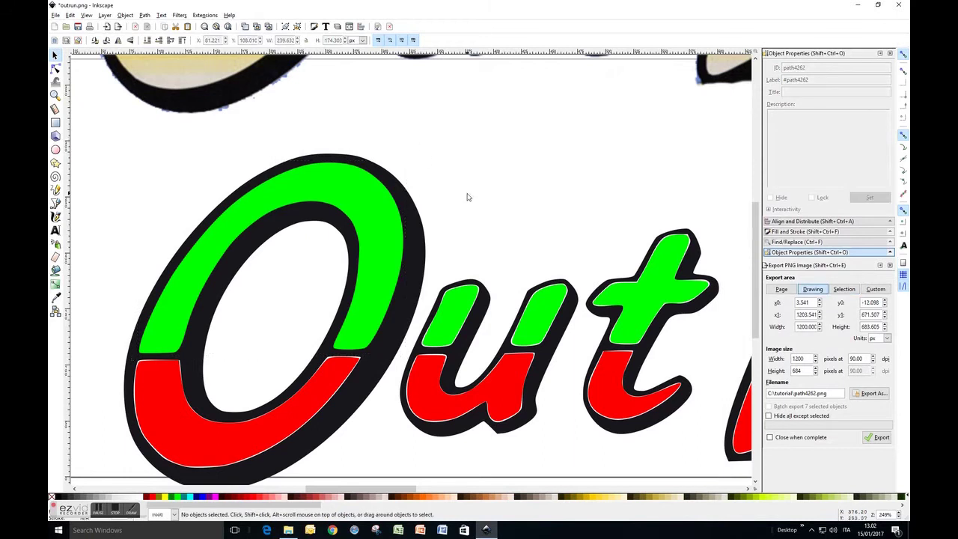
Apply a Dynamic Offset to the first u's left green fill and outset it by about 1.49 pt over the black outline
{"action": "scroll", "coordinate": [467, 197], "scroll_direction": "down", "scroll_amount": 1}
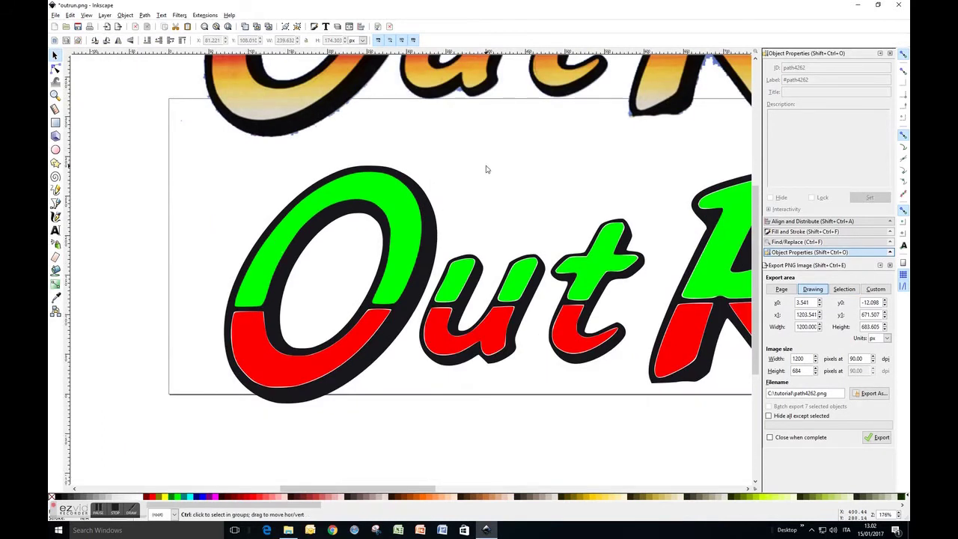
{"action": "scroll", "coordinate": [485, 167], "scroll_direction": "down", "scroll_amount": 1}
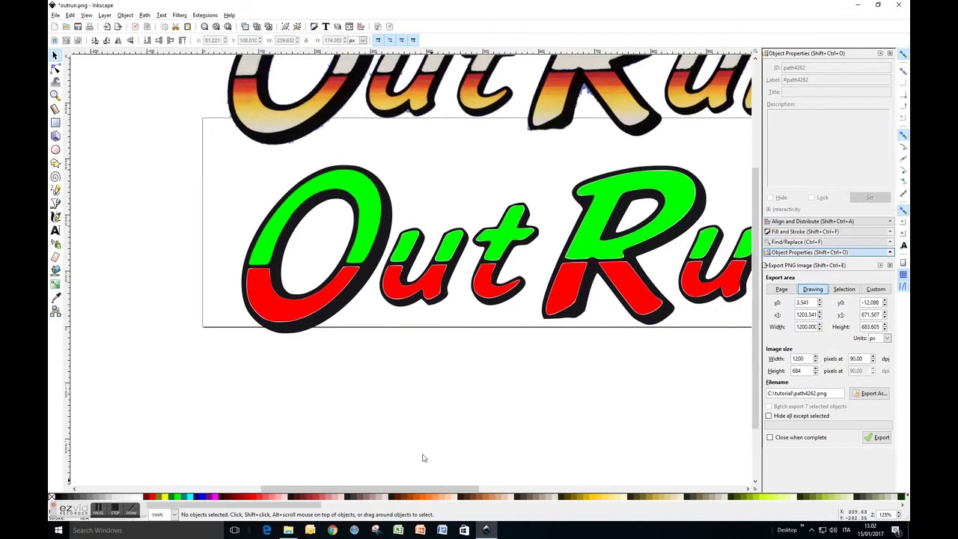
{"action": "scroll", "coordinate": [408, 322], "scroll_direction": "up", "scroll_amount": 3}
{"action": "left_click", "coordinate": [398, 238]}
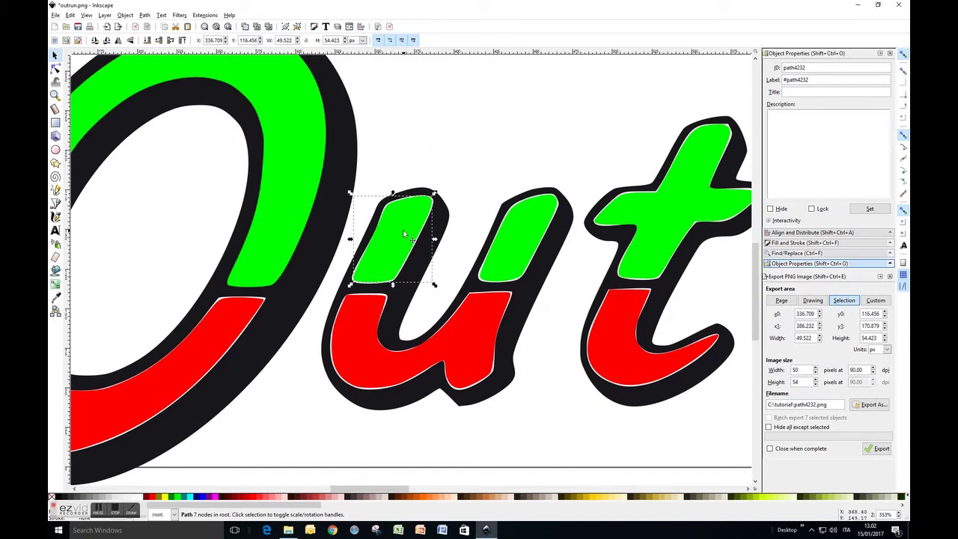
{"action": "left_click", "coordinate": [145, 15]}
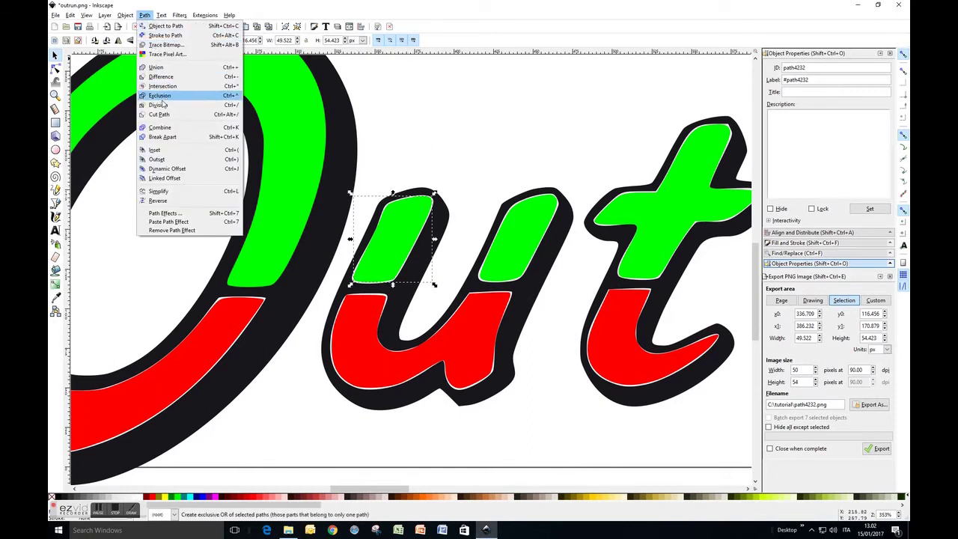
{"action": "left_click", "coordinate": [177, 169]}
{"action": "scroll", "coordinate": [470, 208], "scroll_direction": "up", "scroll_amount": 2, "text": "ctrl"}
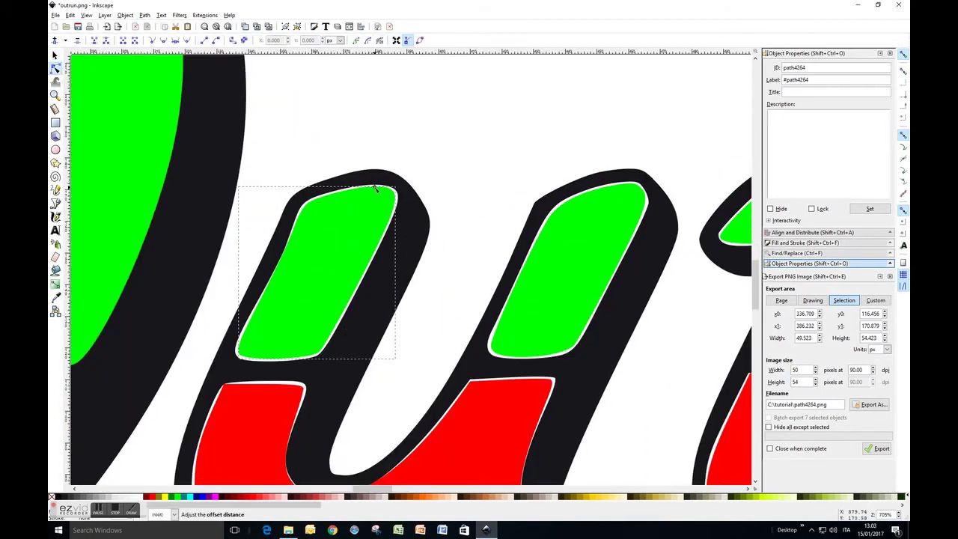
{"action": "left_click_drag", "start_coordinate": [376, 189], "coordinate": [376, 181]}
Lower the outset green fill of the first u's left stem behind the black outline and deselect it
{"action": "left_click", "coordinate": [55, 55]}
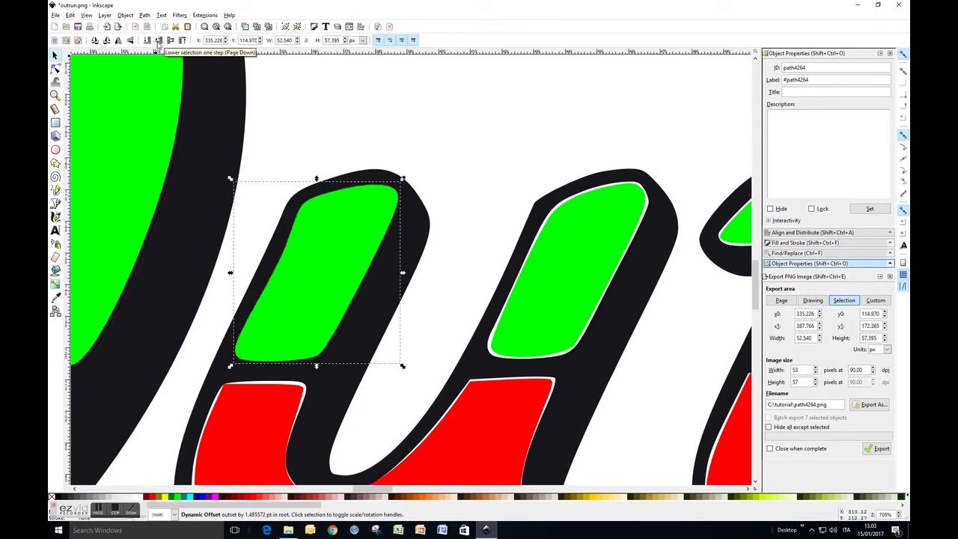
{"action": "left_click", "coordinate": [465, 190]}
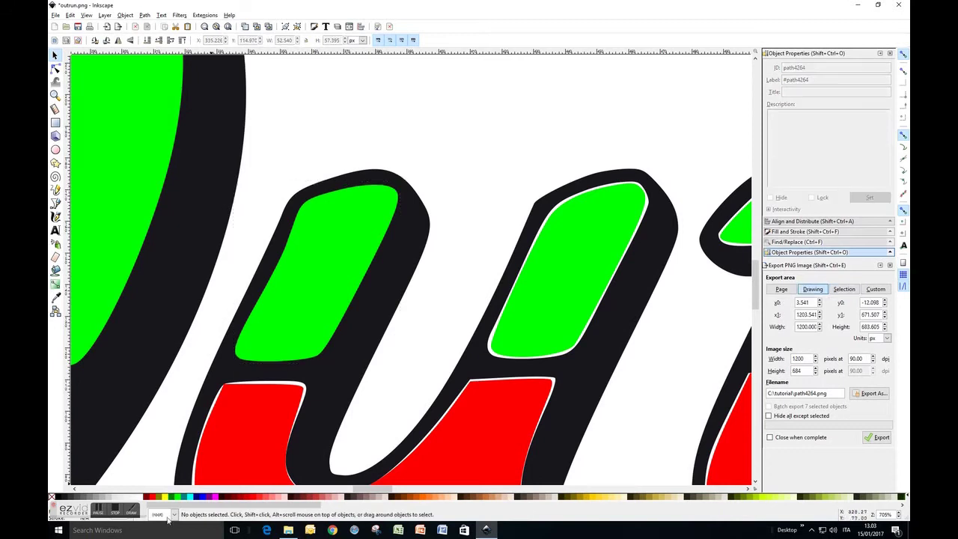
{"action": "left_click", "coordinate": [116, 514]}
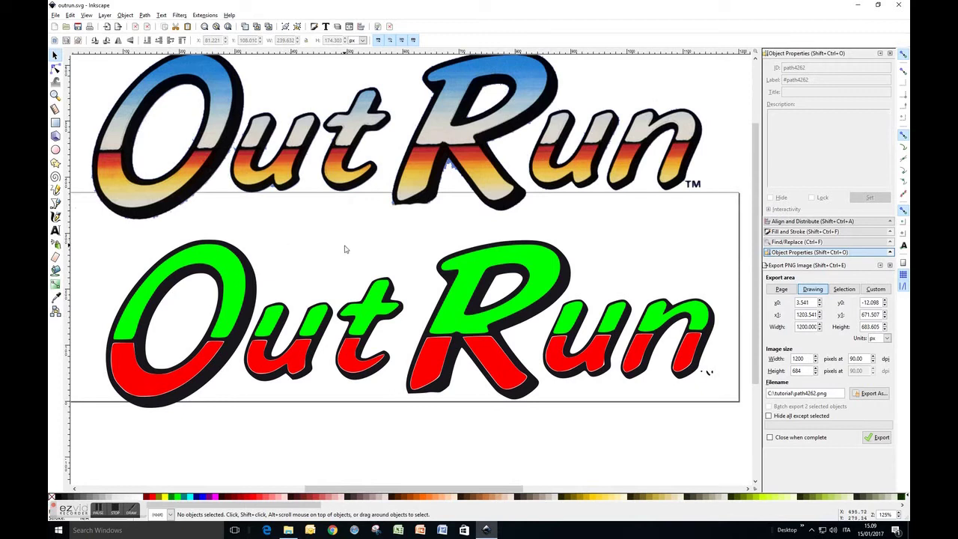
Combine all eight offset green letter fills into one path and lower it behind the black outline
{"action": "left_click", "coordinate": [232, 269]}
{"action": "left_click", "coordinate": [273, 318], "text": "shift"}
{"action": "left_click", "coordinate": [323, 326], "text": "shift"}
{"action": "left_click", "coordinate": [374, 314], "text": "shift"}
{"action": "left_click", "coordinate": [455, 299], "text": "shift"}
{"action": "left_click", "coordinate": [610, 321], "text": "shift"}
{"action": "left_click", "coordinate": [618, 320], "text": "shift"}
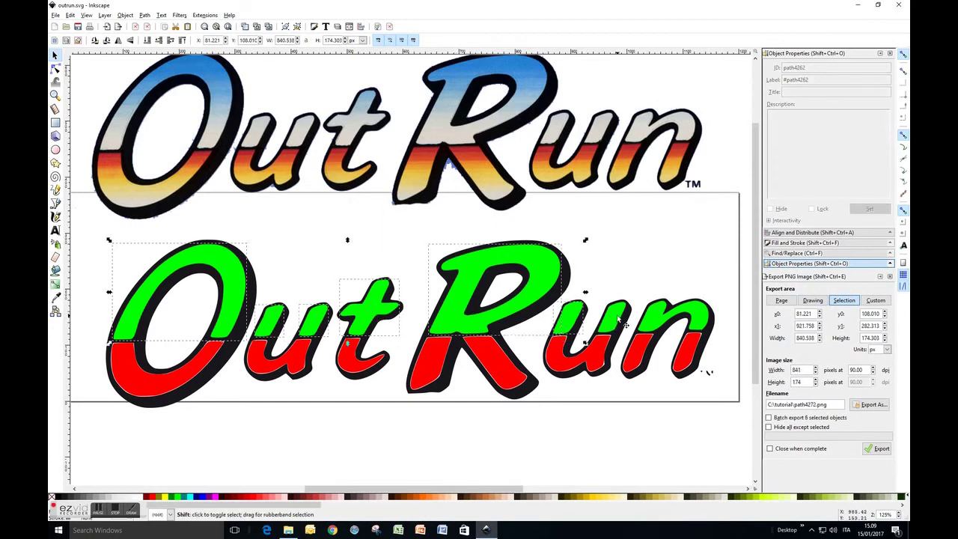
{"action": "left_click", "coordinate": [653, 315], "text": "shift"}
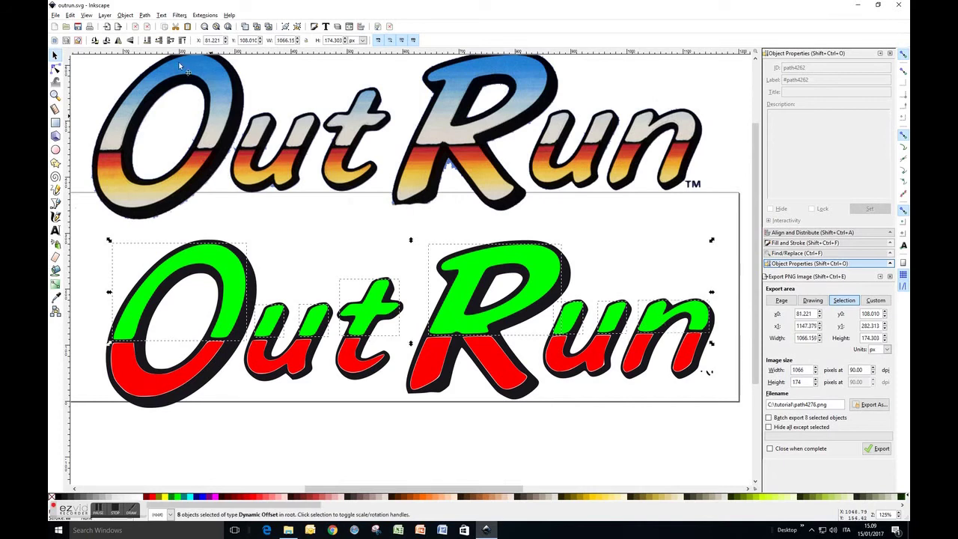
{"action": "left_click", "coordinate": [145, 15]}
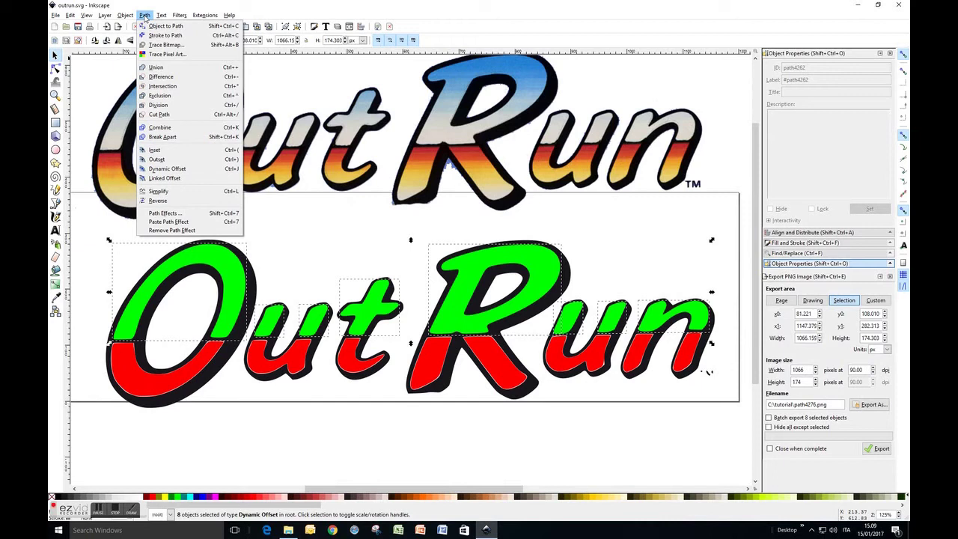
{"action": "left_click", "coordinate": [179, 132]}
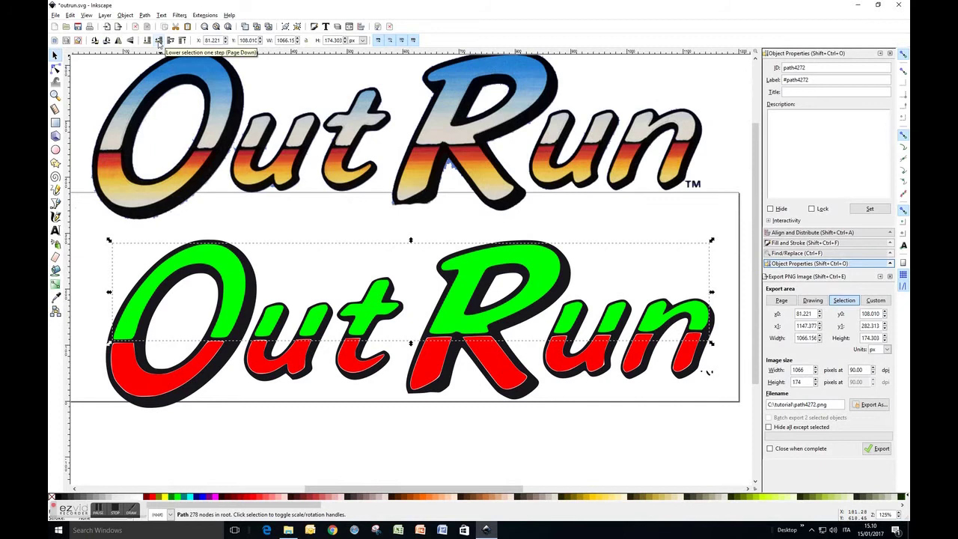
Check that the combined green fills select and deselect as a single path
{"action": "left_click", "coordinate": [387, 435]}
{"action": "left_click", "coordinate": [453, 298]}
{"action": "left_click", "coordinate": [418, 440]}
{"action": "left_click", "coordinate": [448, 309]}
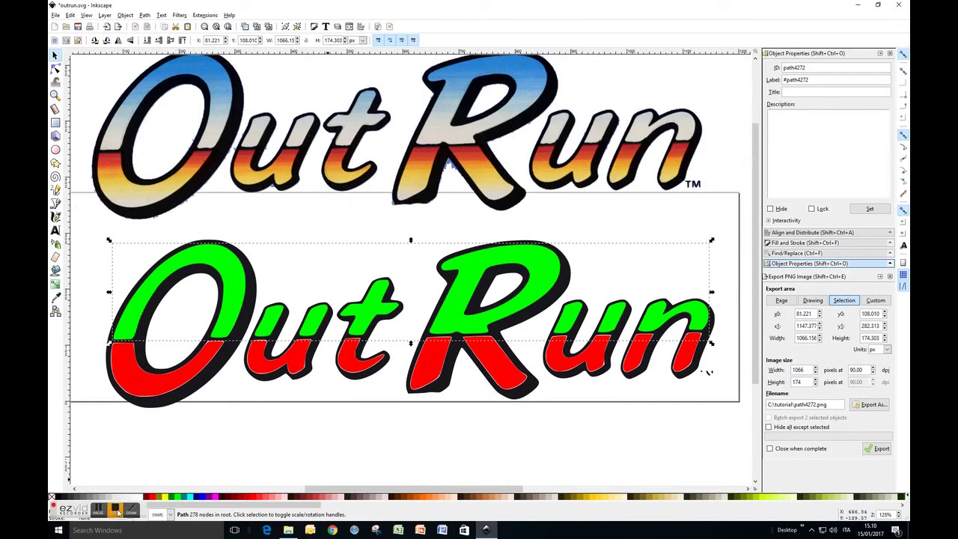
{"action": "left_click", "coordinate": [264, 451]}
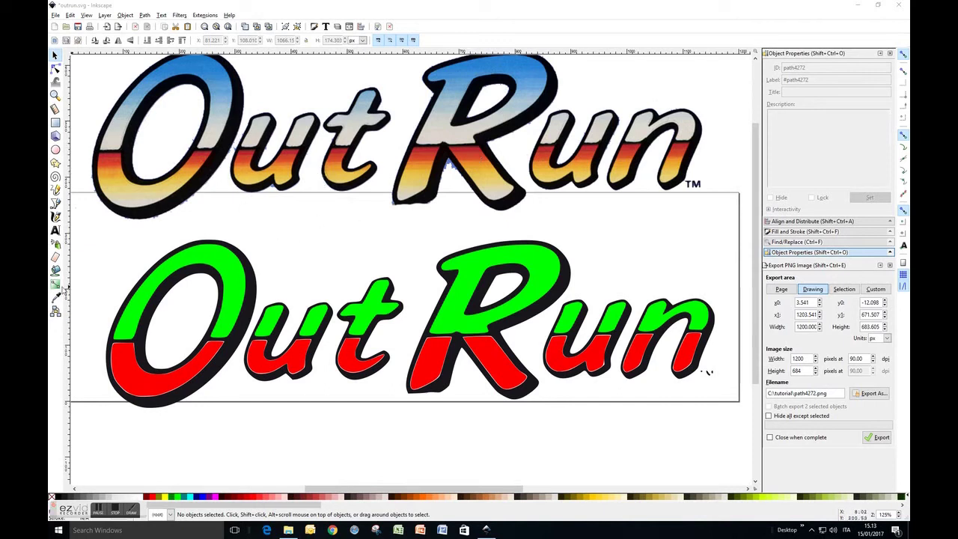
Give the combined green path a vertical linear gradient running from just above the letters to just below the green areas
{"action": "left_click", "coordinate": [217, 262]}
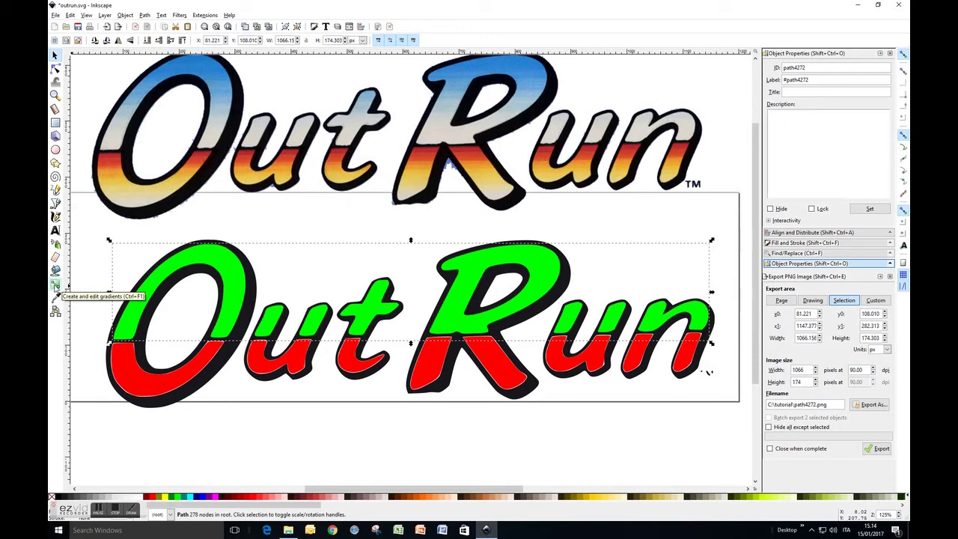
{"action": "left_click", "coordinate": [55, 284]}
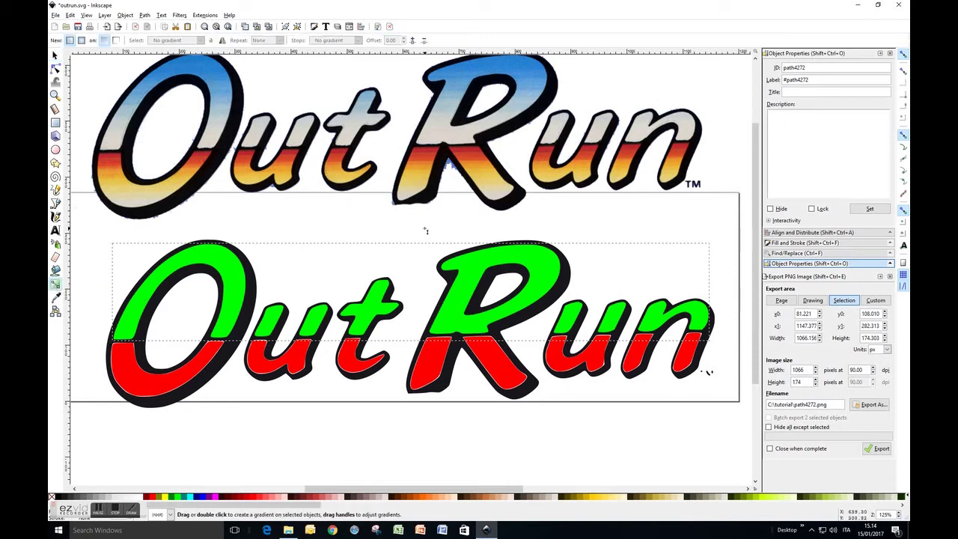
{"action": "key", "text": "ctrl"}
{"action": "left_click_drag", "start_coordinate": [425, 231], "coordinate": [423, 352]}
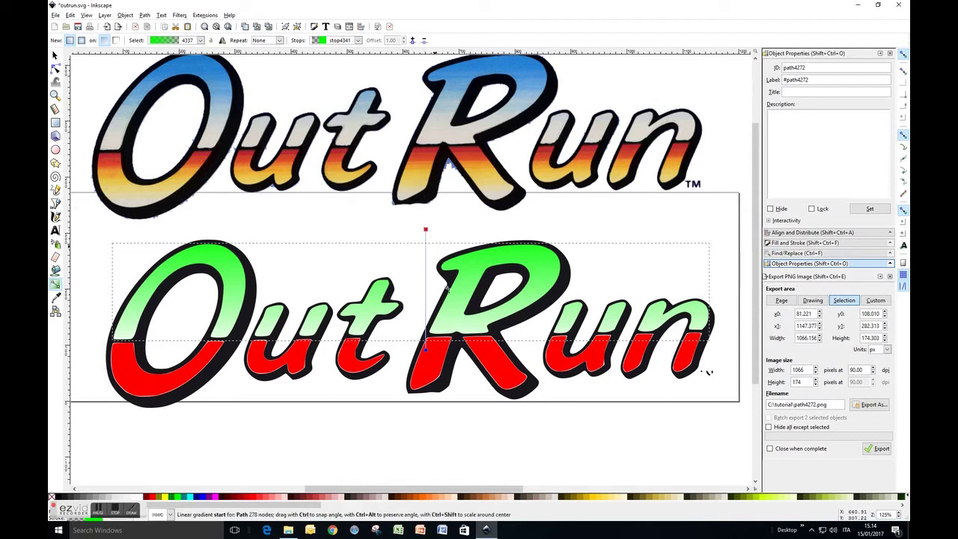
Colour the gradient's start with blue sampled from the original R's top and its end with off-white sampled just above the R's red band
{"action": "left_click", "coordinate": [426, 230]}
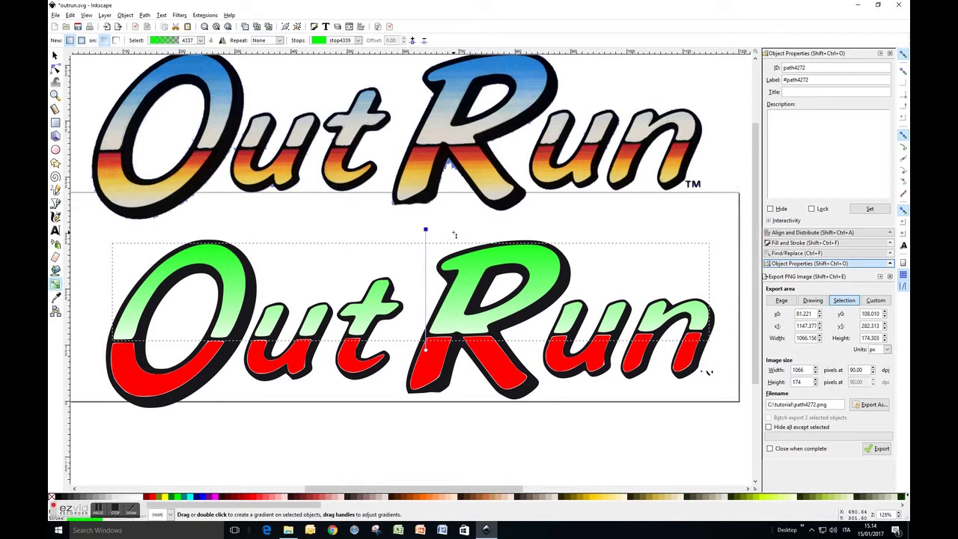
{"action": "left_click", "coordinate": [56, 299]}
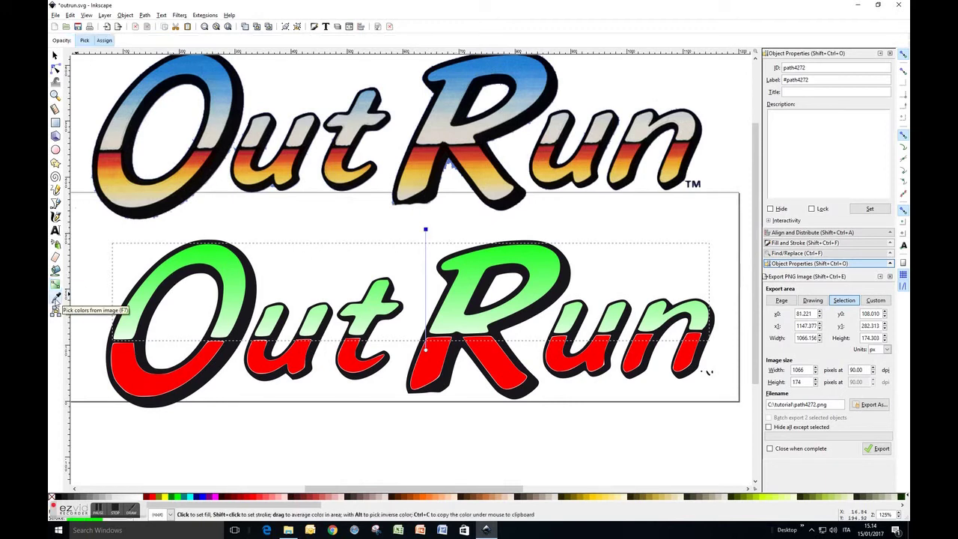
{"action": "left_click", "coordinate": [473, 66]}
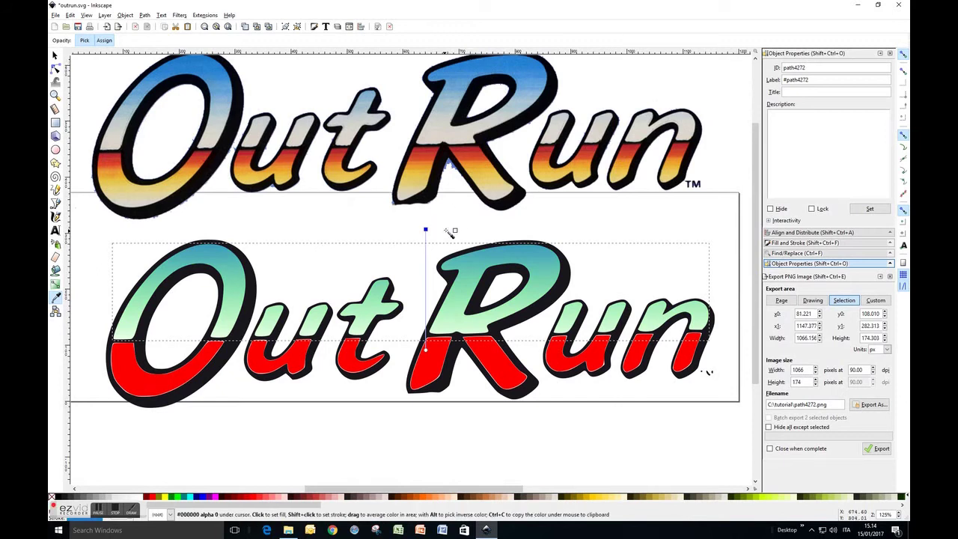
{"action": "left_click", "coordinate": [431, 350]}
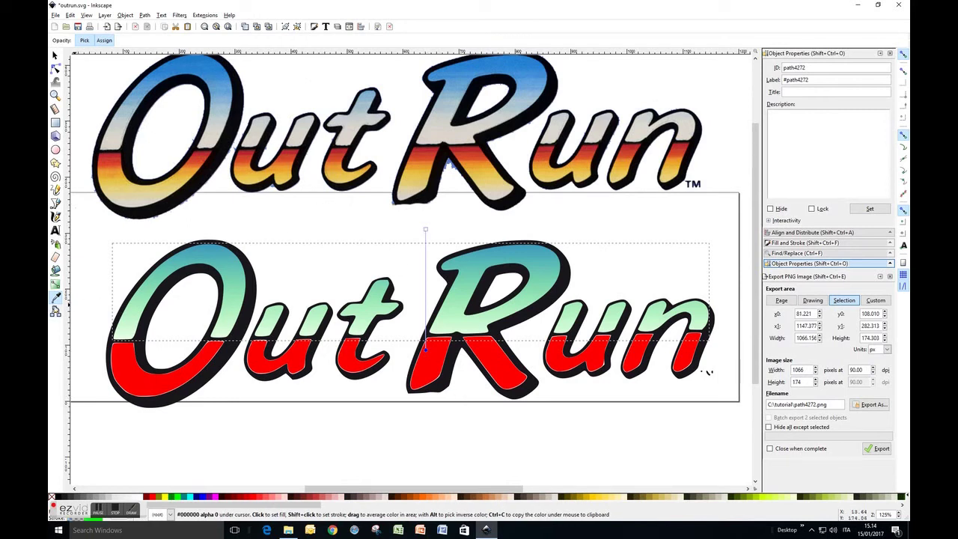
{"action": "left_click", "coordinate": [461, 142]}
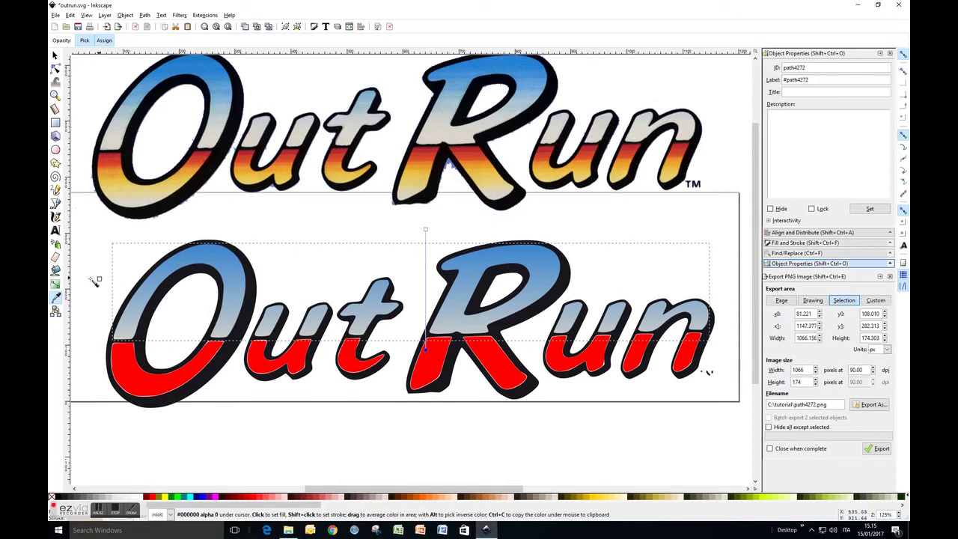
Add a gradient stop at offset 0.20 and colour it with the lighter blue sampled from the original R's upper part
{"action": "left_click", "coordinate": [55, 284]}
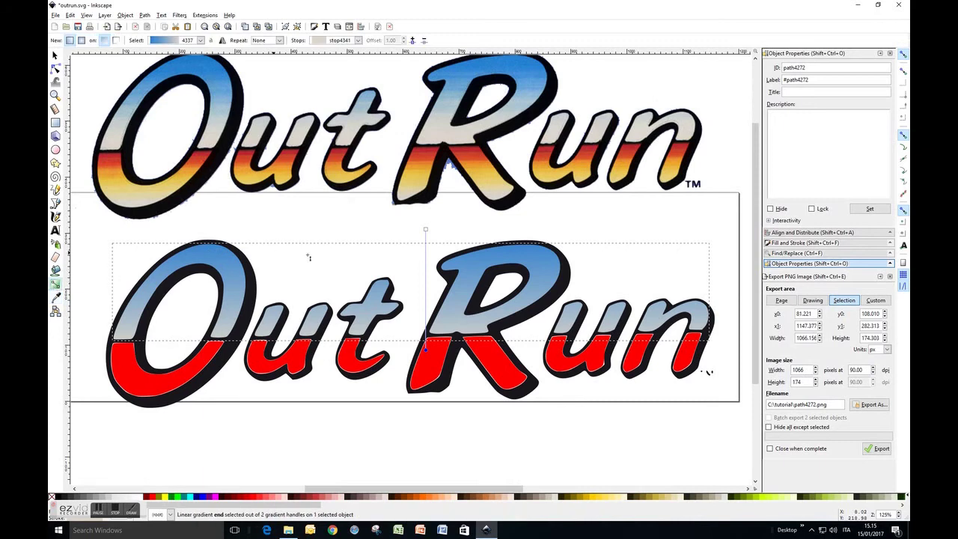
{"action": "left_click", "coordinate": [427, 258]}
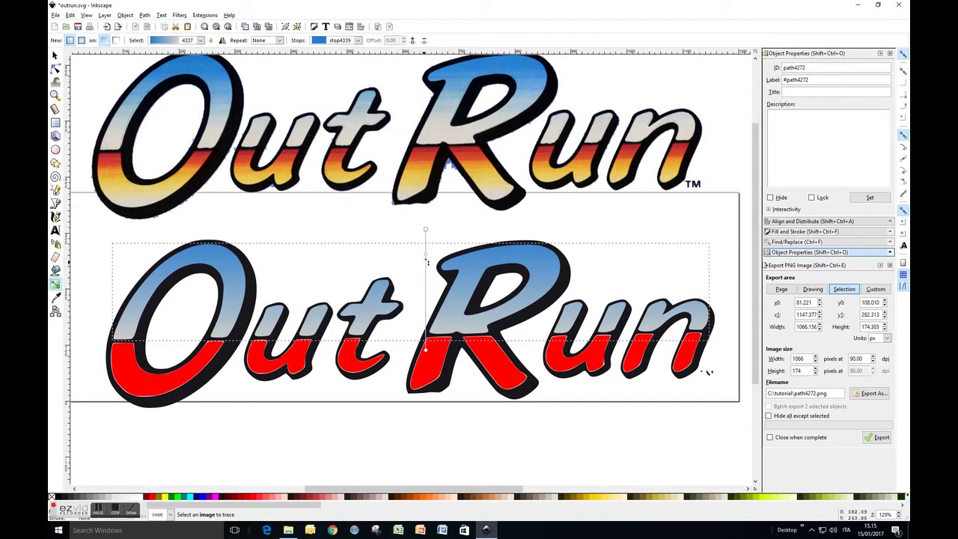
{"action": "double_click", "coordinate": [425, 254]}
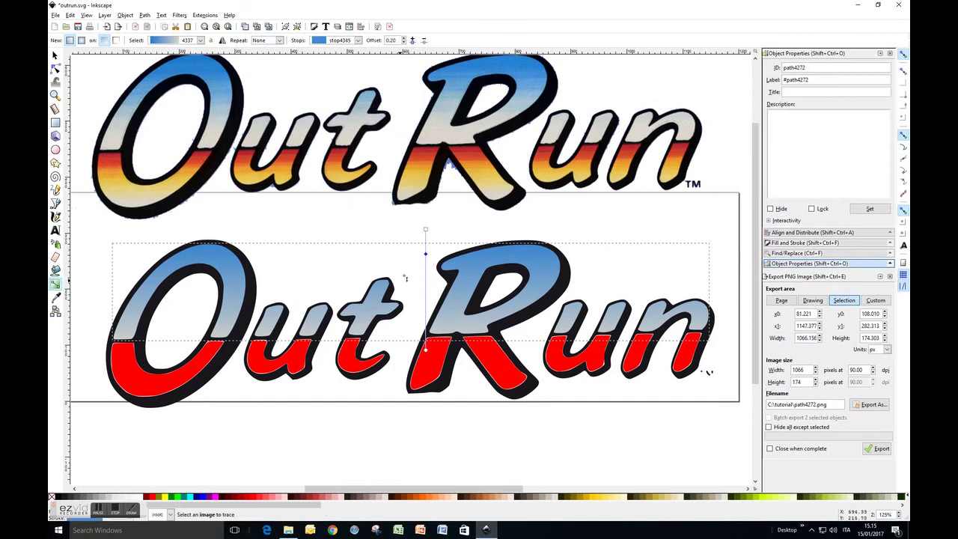
{"action": "left_click", "coordinate": [54, 297]}
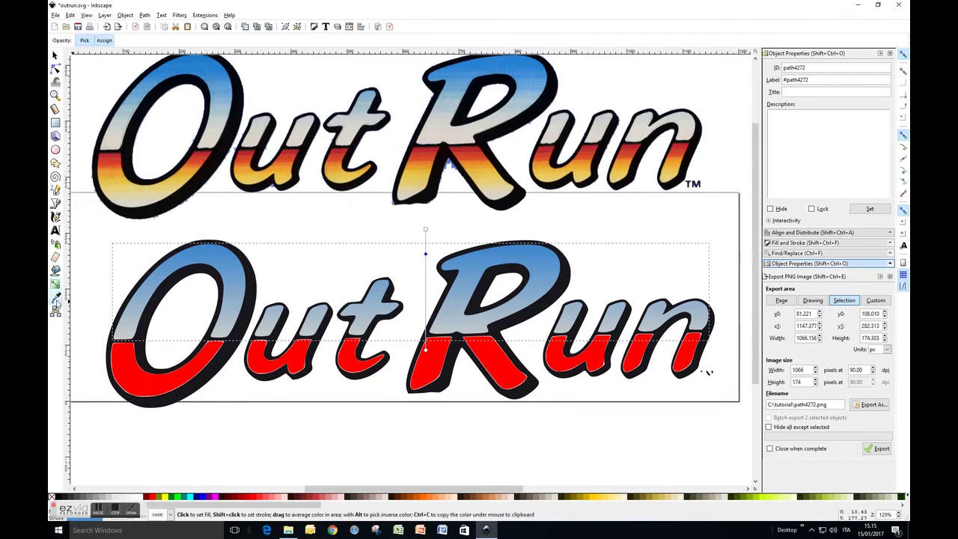
{"action": "left_click", "coordinate": [464, 85]}
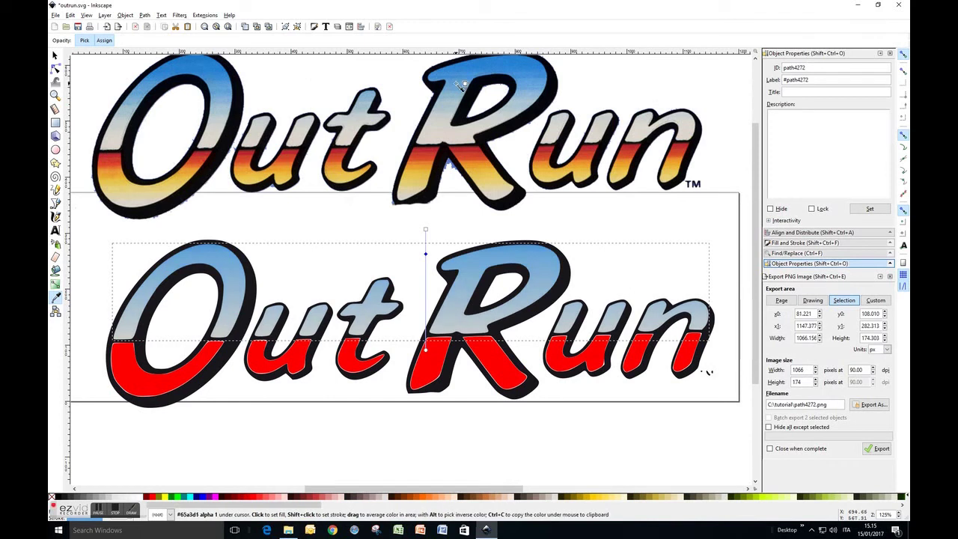
Add a second gradient stop at offset 0.76 and colour it with light grey sampled from the original logo
{"action": "left_click", "coordinate": [55, 285]}
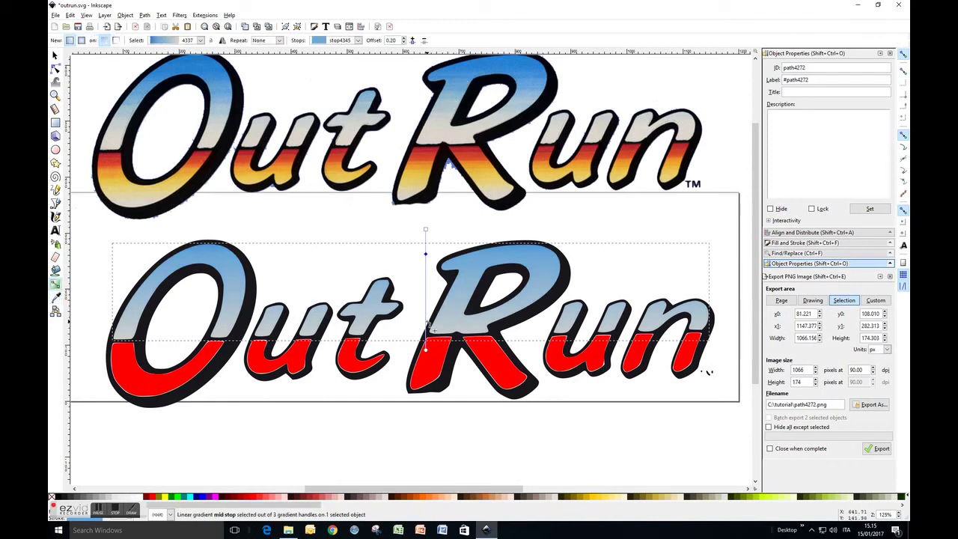
{"action": "double_click", "coordinate": [426, 319]}
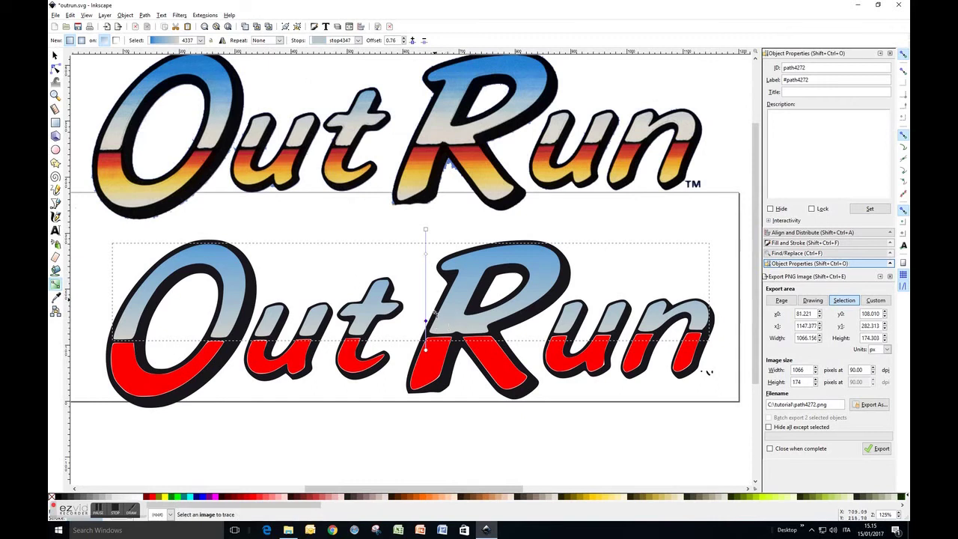
{"action": "left_click", "coordinate": [55, 298]}
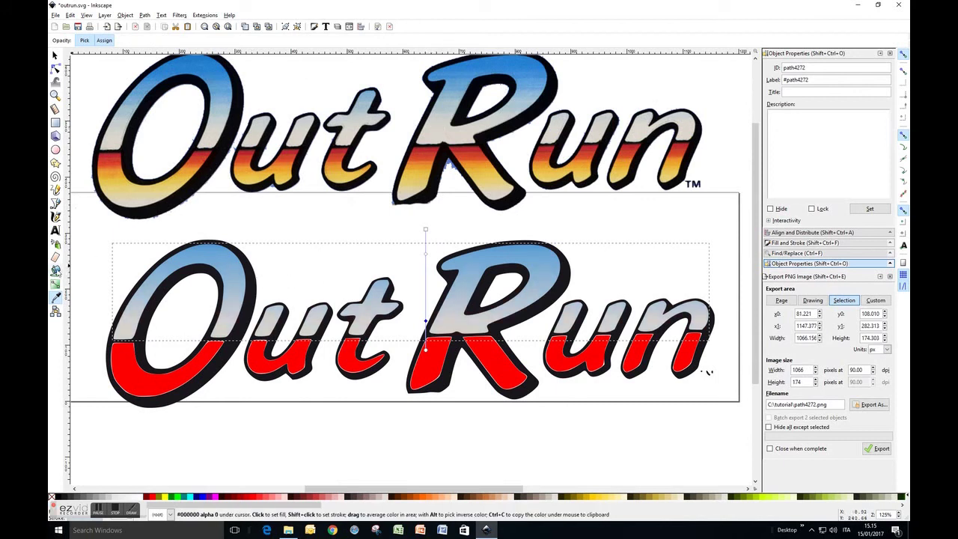
Move the grey gradient stop to offset 0.68, raise the gradient's end to just below the blue areas, and shift the light-blue stop to 0.44
{"action": "left_click", "coordinate": [55, 284]}
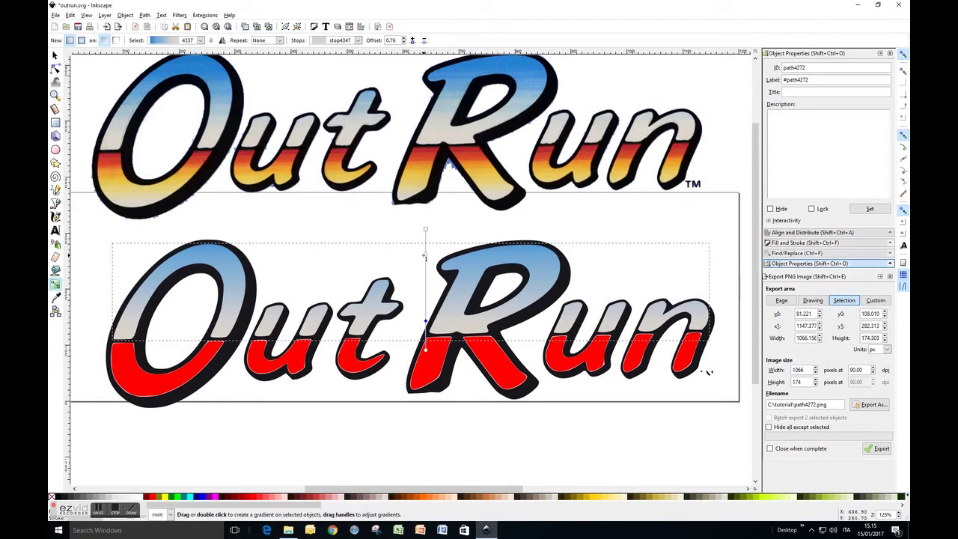
{"action": "double_click", "coordinate": [426, 267]}
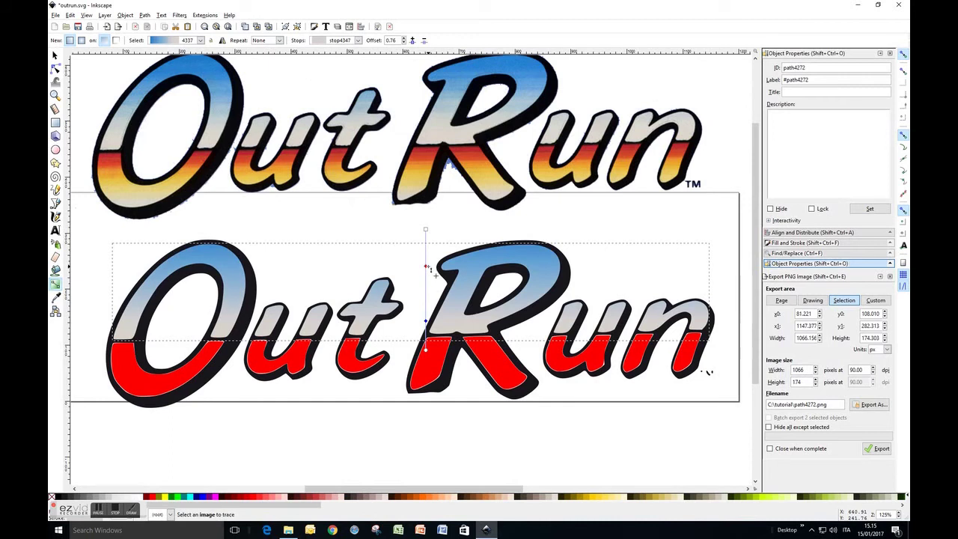
{"action": "left_click", "coordinate": [426, 320]}
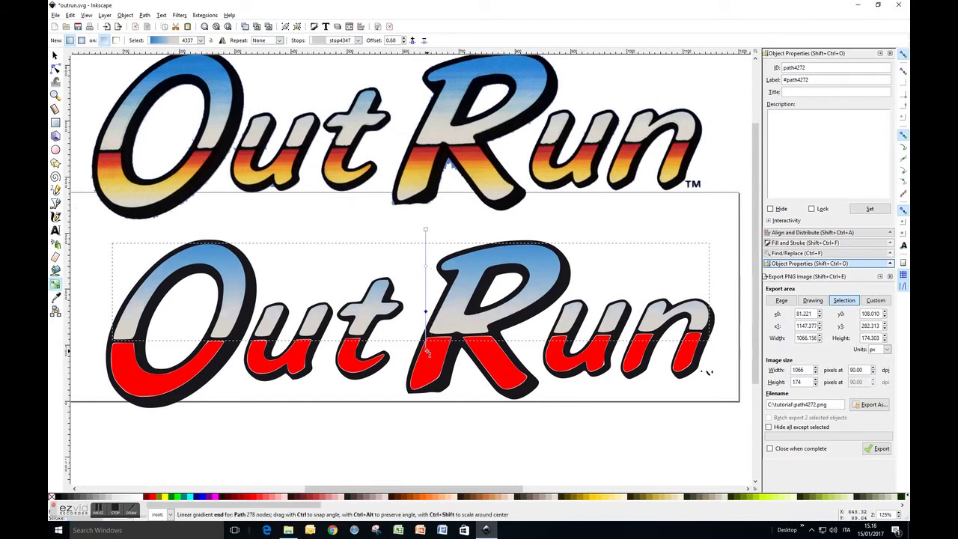
{"action": "left_click", "coordinate": [426, 343]}
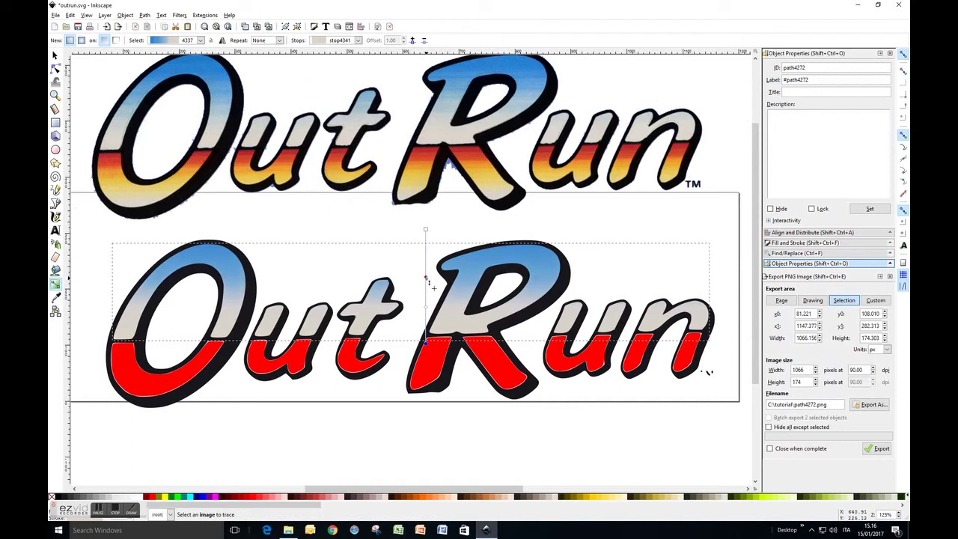
{"action": "left_click", "coordinate": [425, 279]}
{"action": "left_click", "coordinate": [55, 54]}
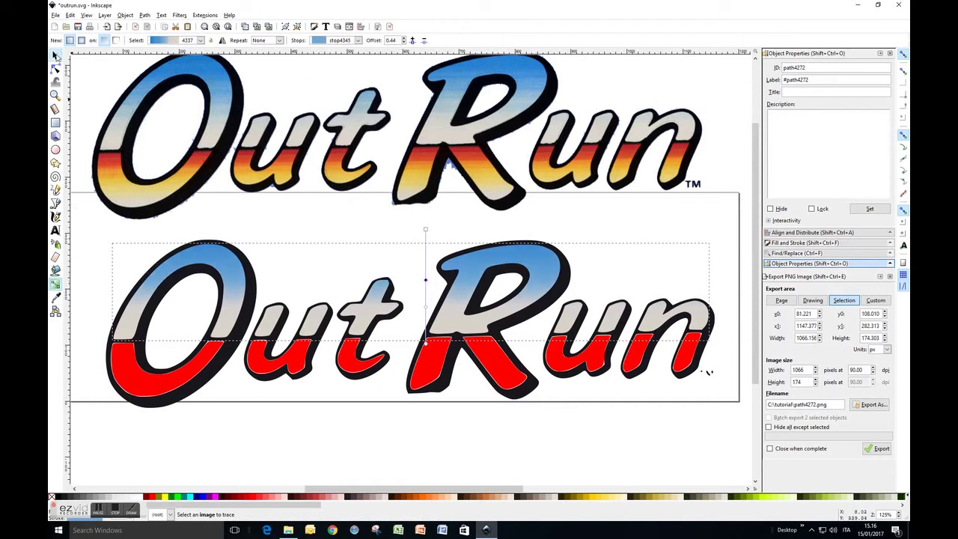
Move the original logo image slightly down and to the right, directly above the vector version, at about X 45.5, Y 277 px
{"action": "scroll", "coordinate": [476, 172], "scroll_direction": "down", "scroll_amount": 1, "text": "ctrl"}
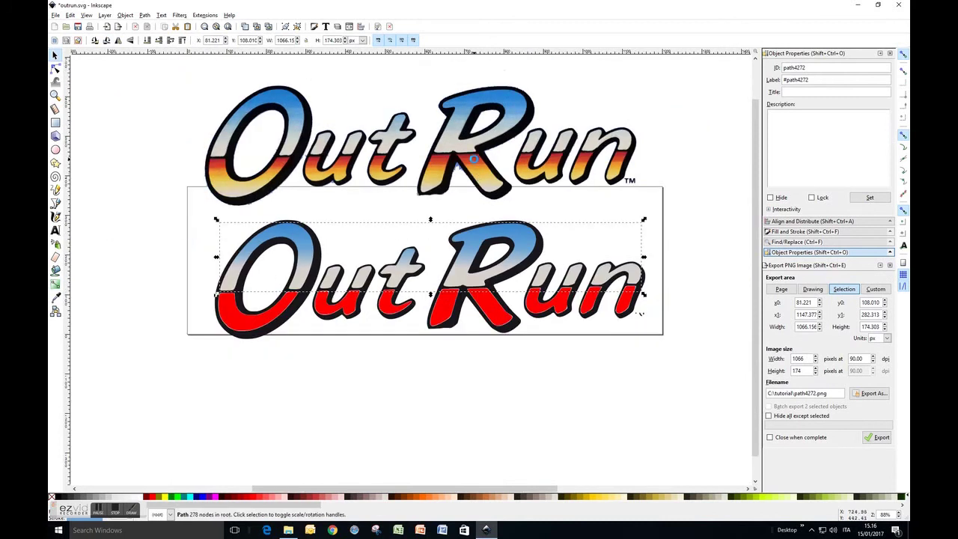
{"action": "left_click", "coordinate": [484, 179]}
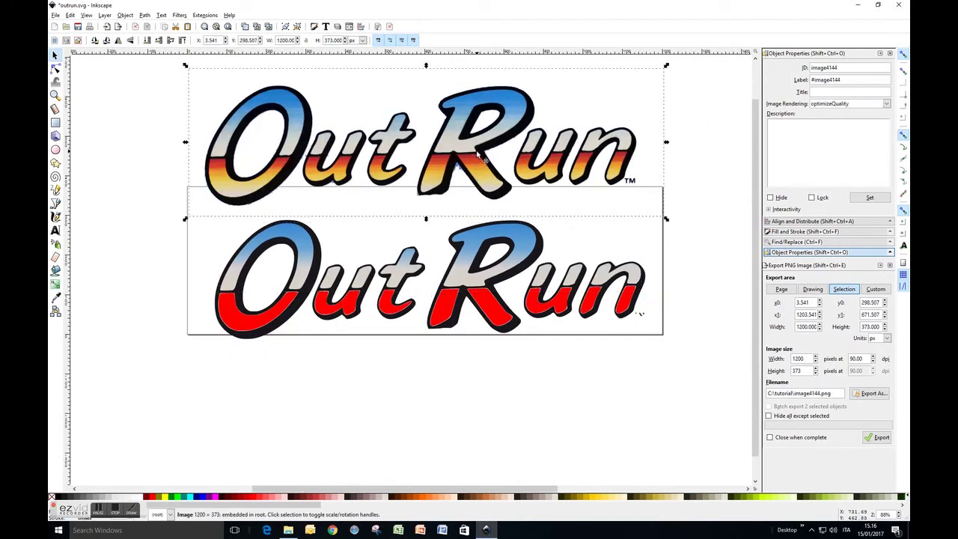
{"action": "left_click_drag", "start_coordinate": [477, 153], "coordinate": [465, 400]}
{"action": "left_click_drag", "start_coordinate": [458, 399], "coordinate": [441, 282]}
{"action": "left_click_drag", "start_coordinate": [432, 235], "coordinate": [472, 104]}
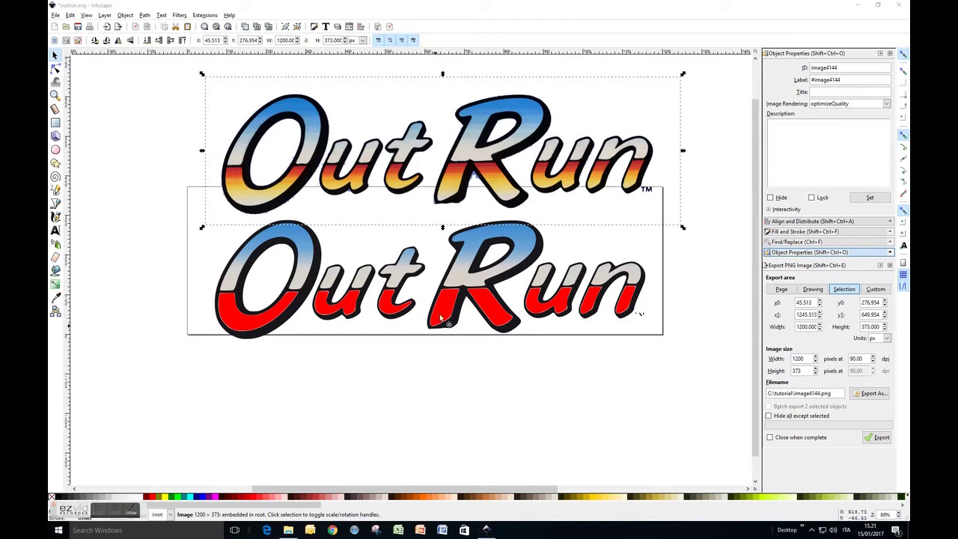
{"action": "left_click", "coordinate": [417, 376]}
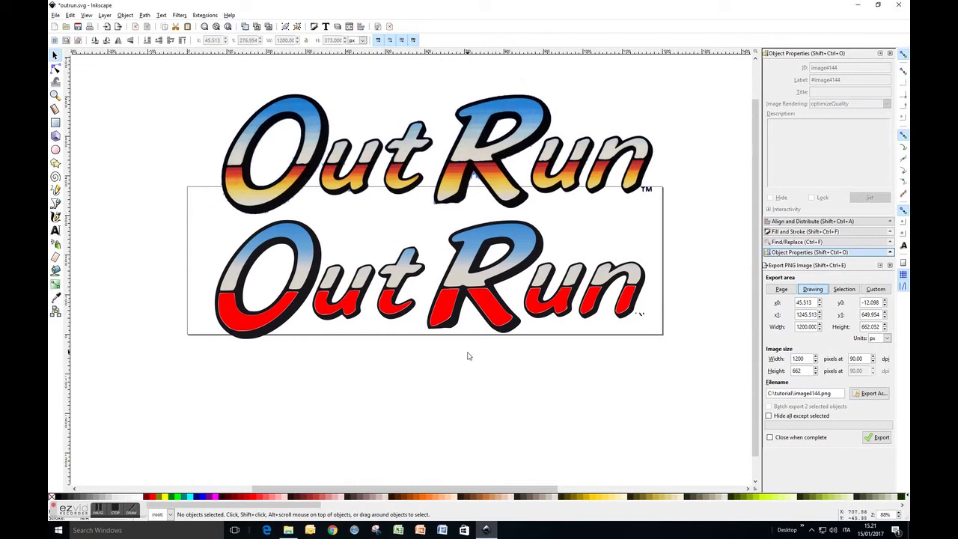
Edit the black outline's nodes, pulling the bottom-edge node near the lower-left corner of the R's left foot downward
{"action": "key", "text": "ctrl"}
{"action": "scroll", "coordinate": [461, 364], "scroll_direction": "up", "scroll_amount": 2}
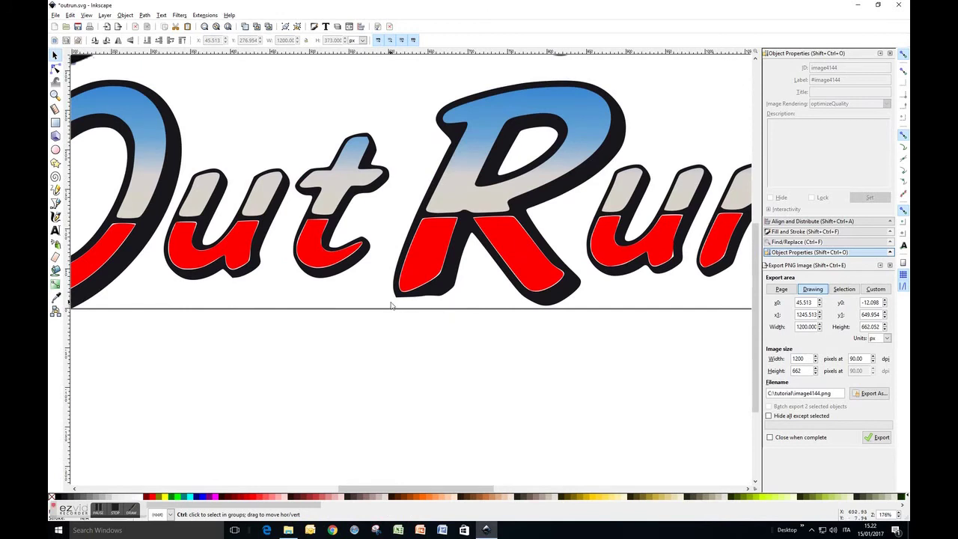
{"action": "scroll", "coordinate": [361, 300], "scroll_direction": "up", "scroll_amount": 1}
{"action": "scroll", "coordinate": [366, 302], "scroll_direction": "up", "scroll_amount": 1}
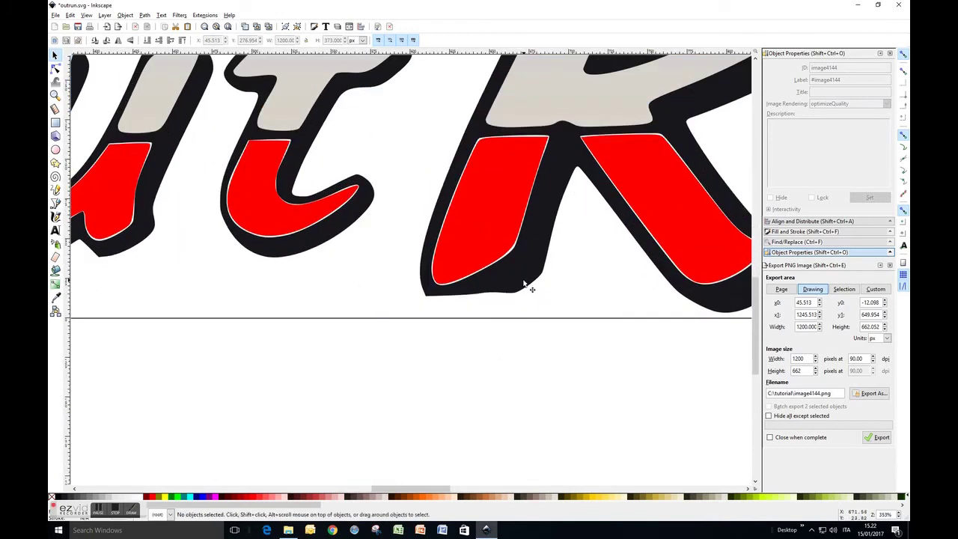
{"action": "left_click", "coordinate": [56, 69]}
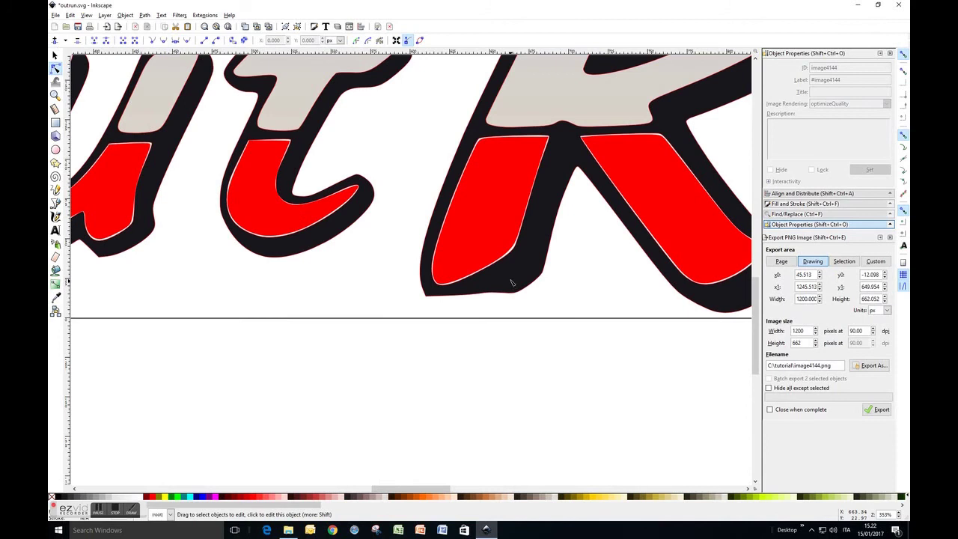
{"action": "left_click", "coordinate": [514, 292]}
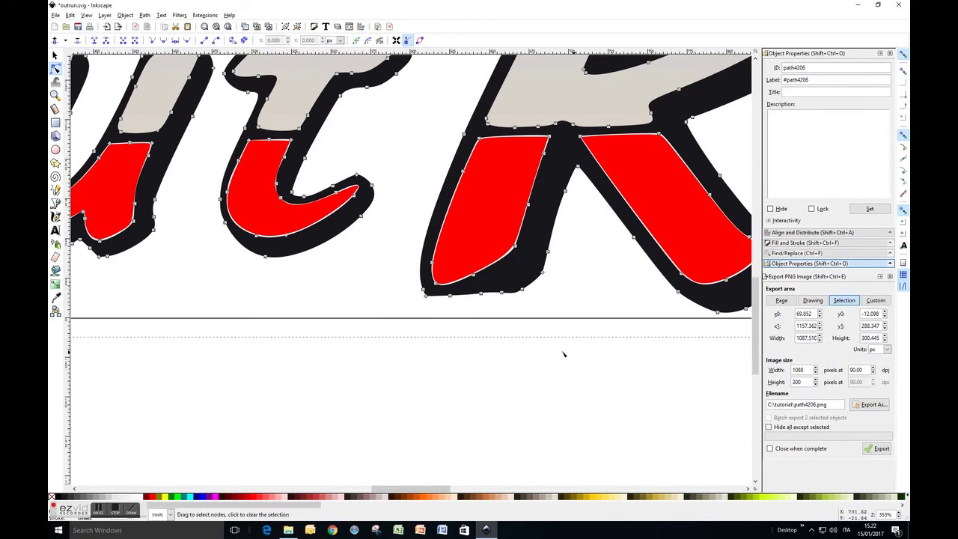
{"action": "scroll", "coordinate": [574, 360], "scroll_direction": "up", "scroll_amount": 1, "text": "ctrl"}
{"action": "scroll", "coordinate": [565, 340], "scroll_direction": "up", "scroll_amount": 2}
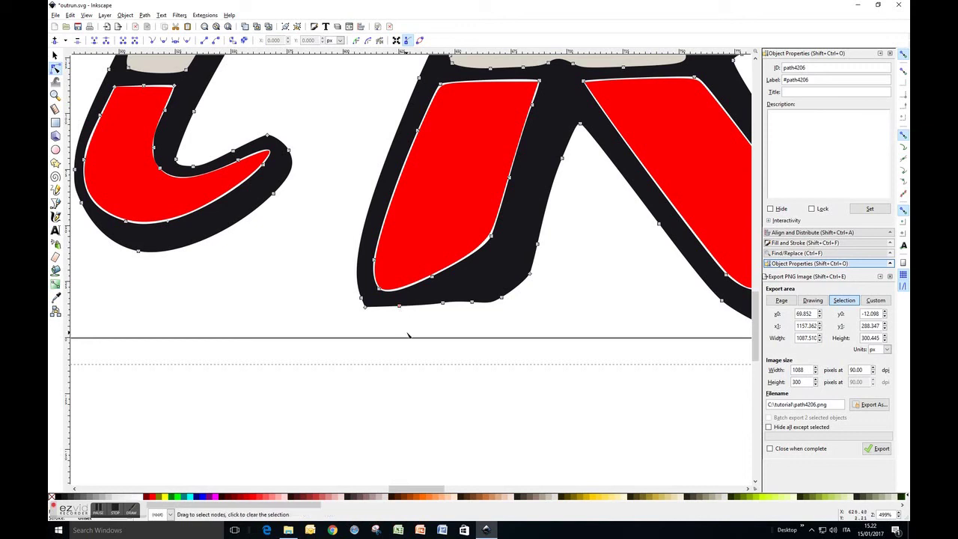
{"action": "left_click", "coordinate": [399, 306]}
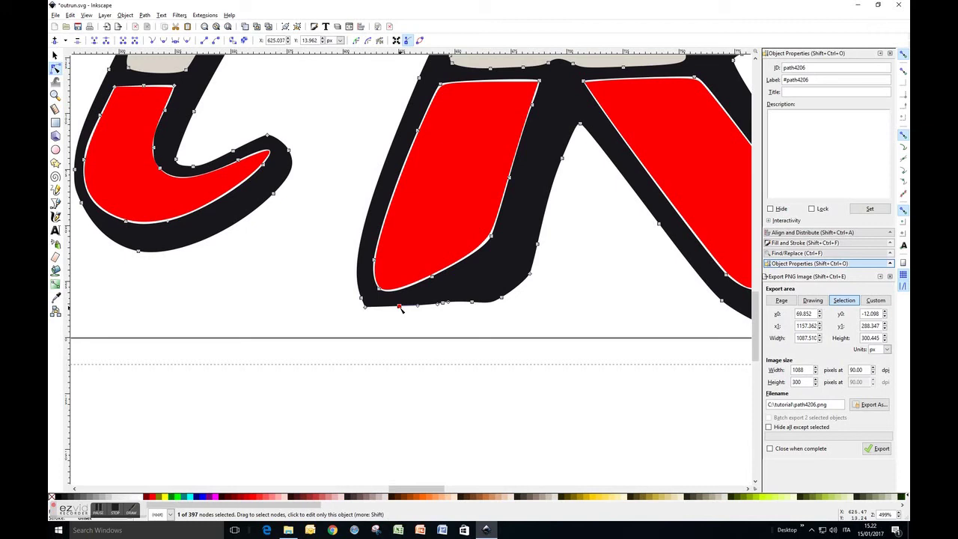
{"action": "left_click_drag", "start_coordinate": [400, 310], "coordinate": [395, 319]}
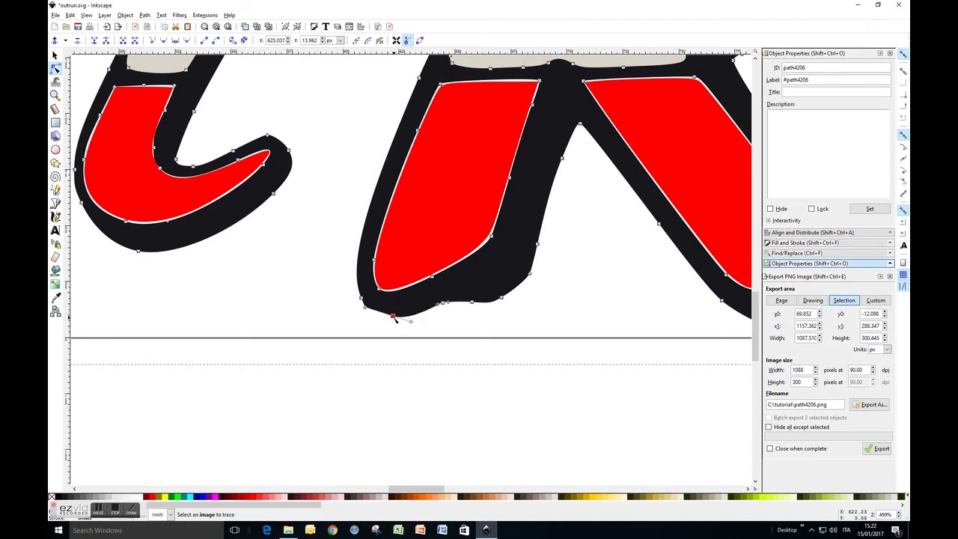
Lower the neighbouring nodes along the left foot's bottom edge, shift the leftmost one outward, and delete the rightmost moved node
{"action": "left_click_drag", "start_coordinate": [449, 302], "coordinate": [480, 308]}
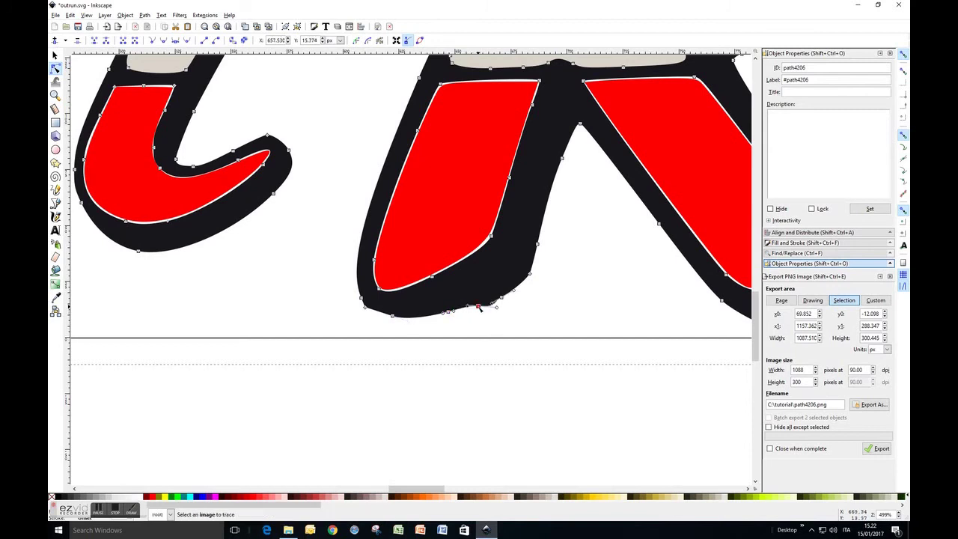
{"action": "left_click_drag", "start_coordinate": [392, 316], "coordinate": [381, 315]}
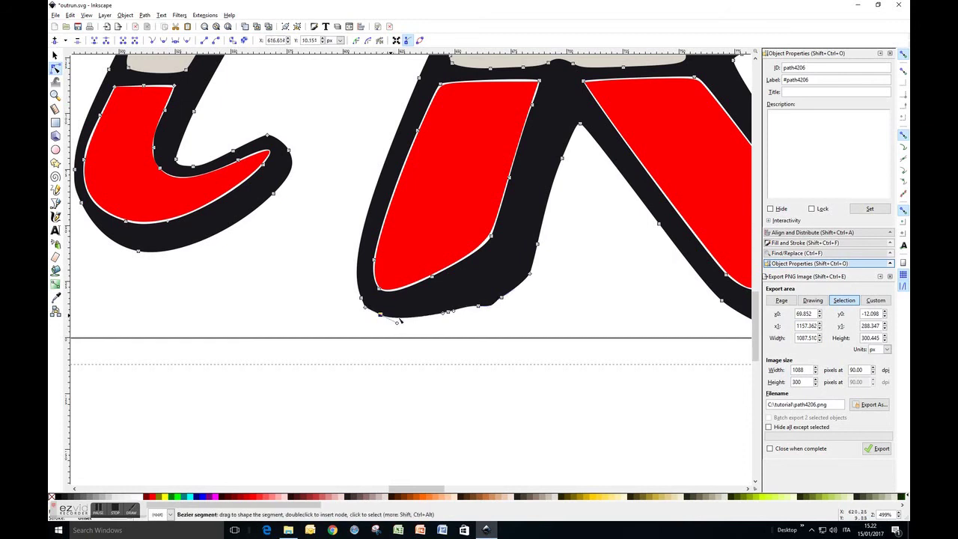
{"action": "left_click", "coordinate": [479, 307]}
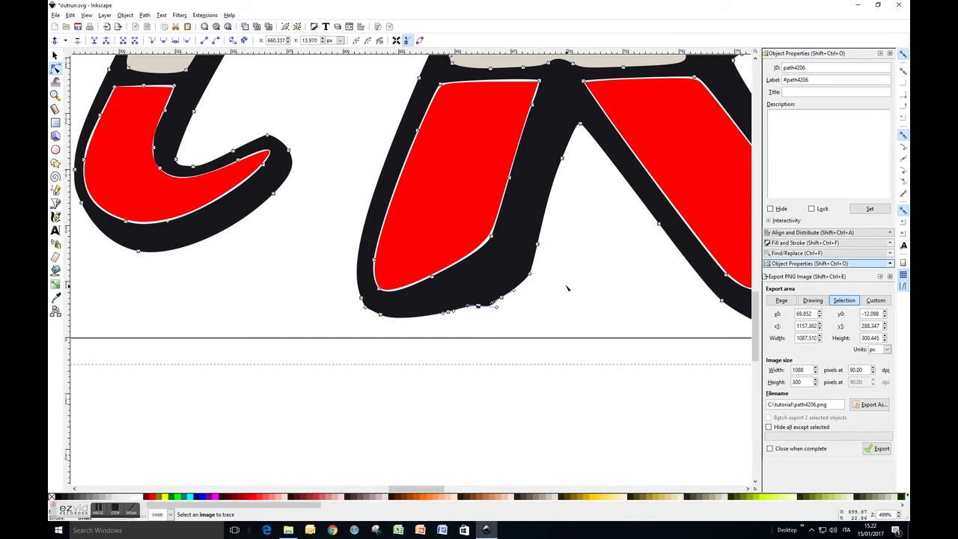
{"action": "key", "text": "Delete"}
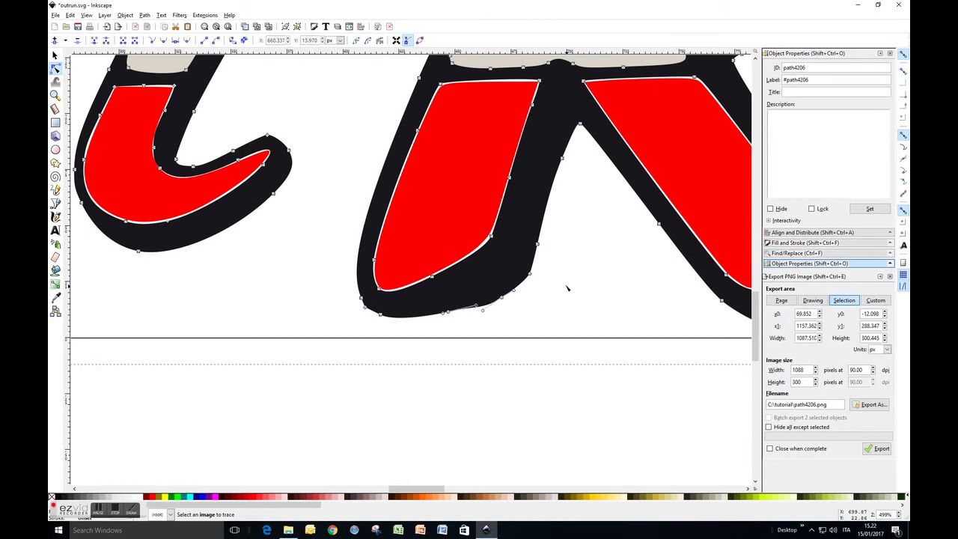
Try to smooth the outline nodes around the lower-left corner of the R's left foot
{"action": "left_click", "coordinate": [500, 299]}
{"action": "left_click", "coordinate": [380, 314]}
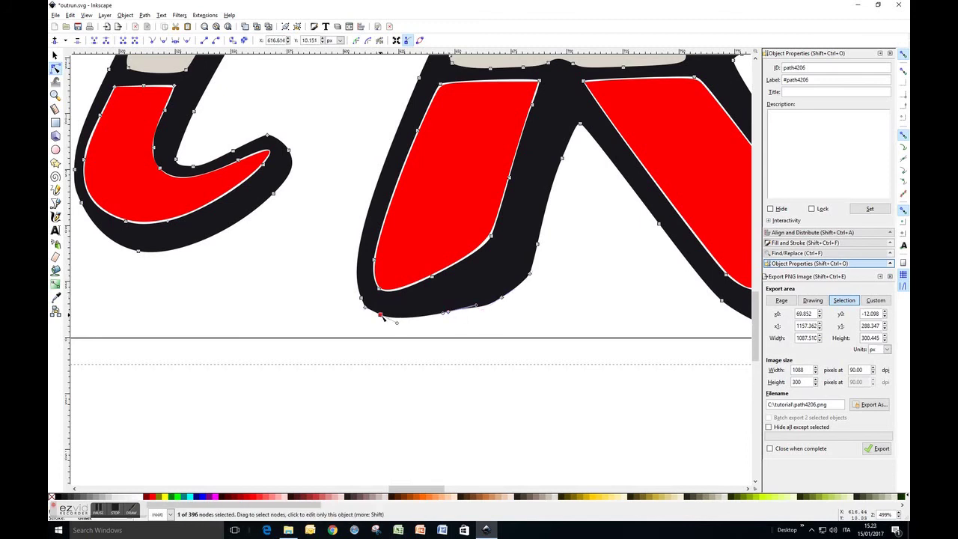
{"action": "left_click", "coordinate": [448, 312]}
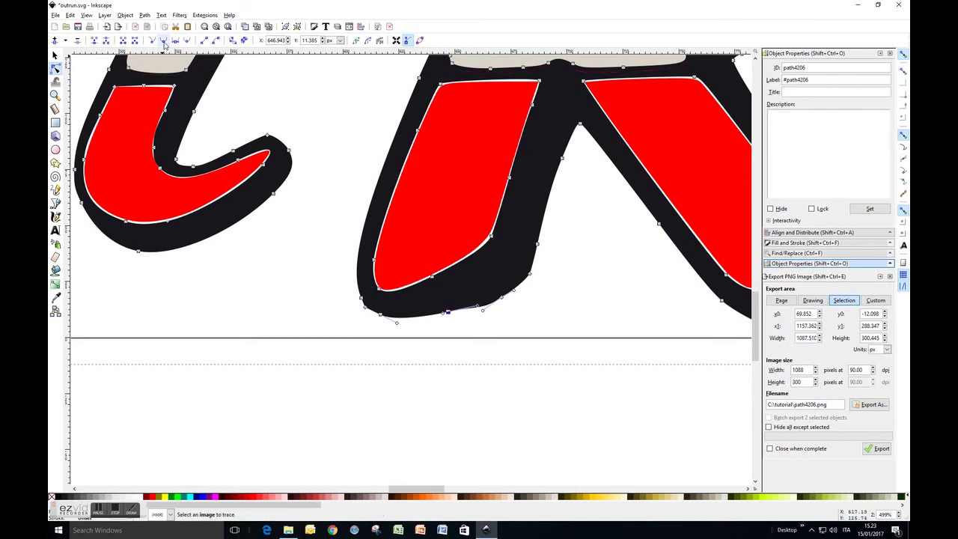
{"action": "left_click", "coordinate": [380, 316]}
{"action": "left_click", "coordinate": [362, 298]}
{"action": "left_click", "coordinate": [174, 40]}
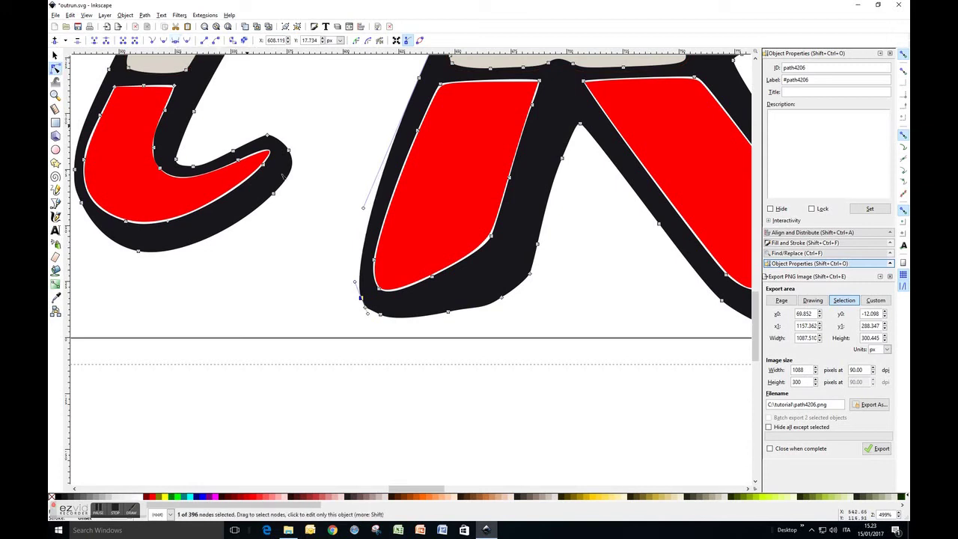
{"action": "key", "text": "shift+period"}
{"action": "key", "text": "Escape"}
Delete the outline node near the left foot's lower-right curve and even out the bottom edge by adjusting the remaining node and handles
{"action": "left_click", "coordinate": [502, 298]}
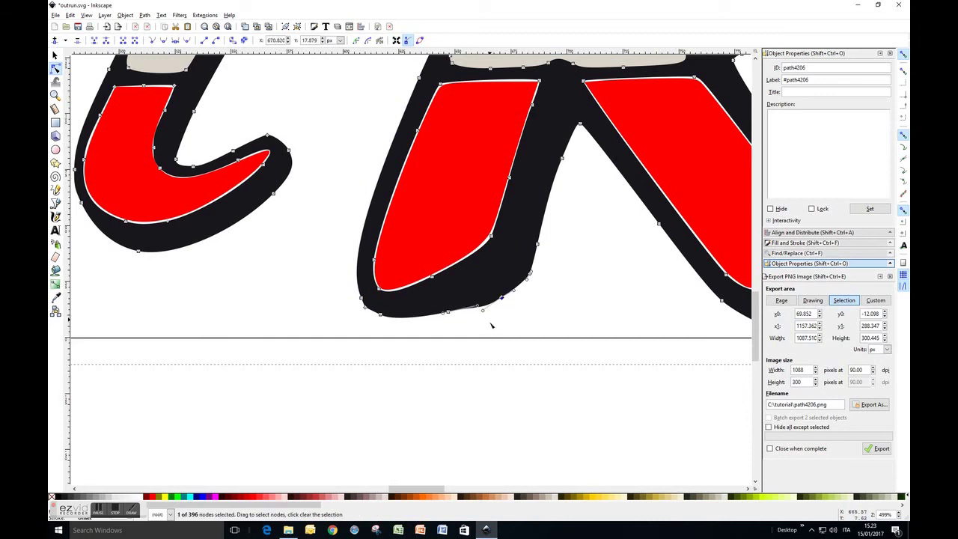
{"action": "key", "text": "Delete"}
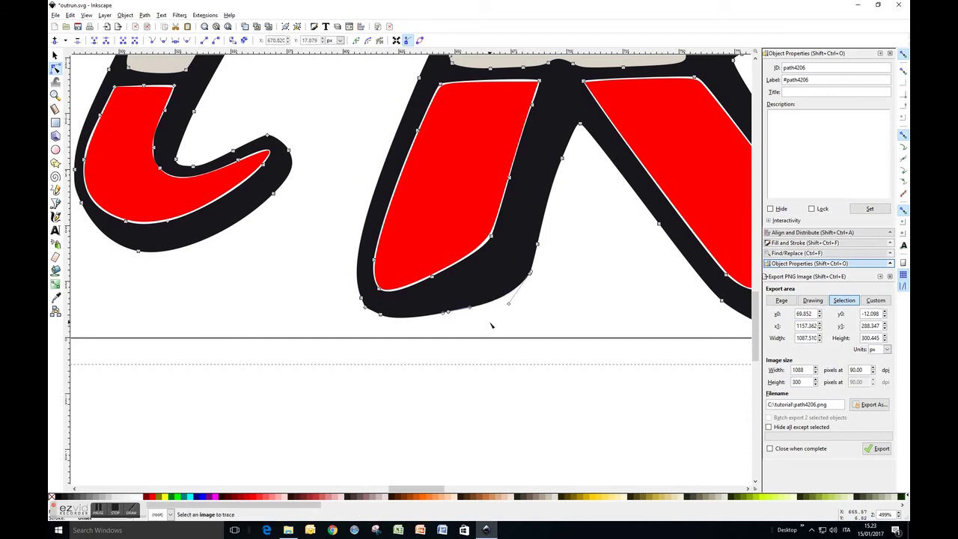
{"action": "left_click_drag", "start_coordinate": [509, 304], "coordinate": [510, 300]}
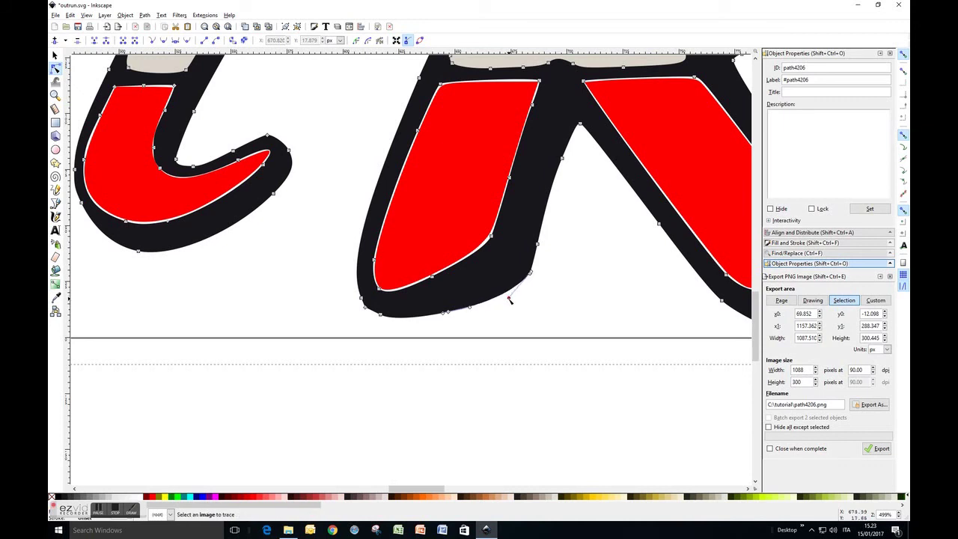
{"action": "left_click", "coordinate": [449, 315]}
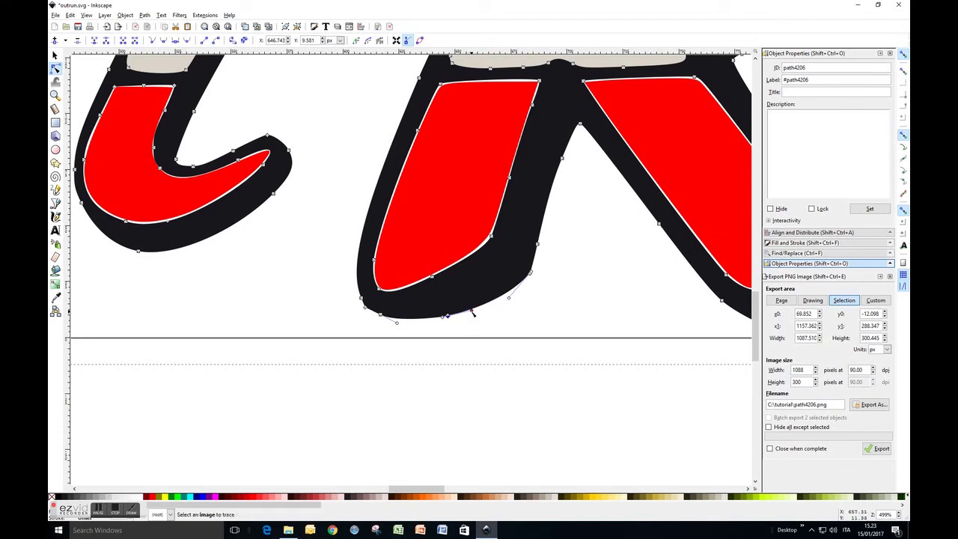
{"action": "left_click_drag", "start_coordinate": [523, 293], "coordinate": [522, 294]}
{"action": "key", "text": "s"}
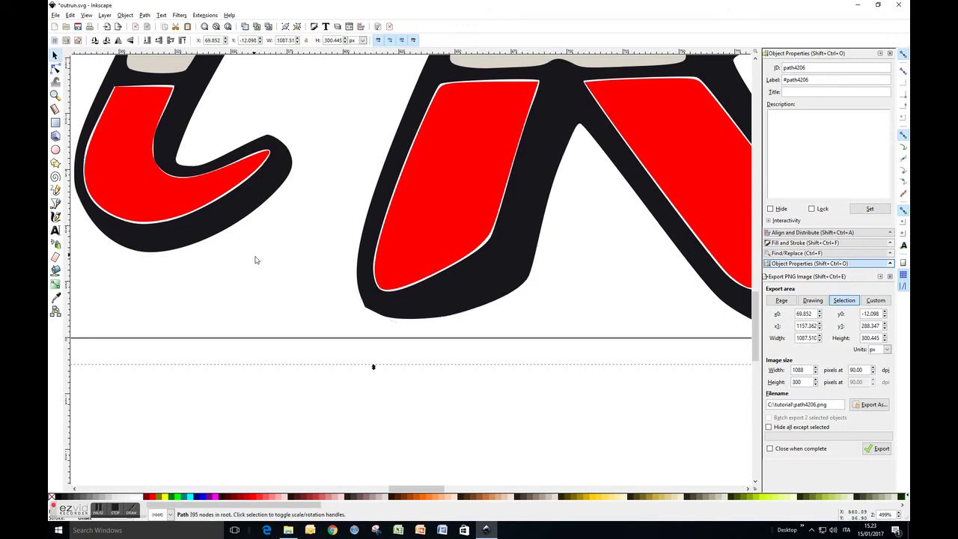
Delete the sharp corner node at the lower left of the R's left foot
{"action": "key", "text": "n"}
{"action": "left_click", "coordinate": [365, 307]}
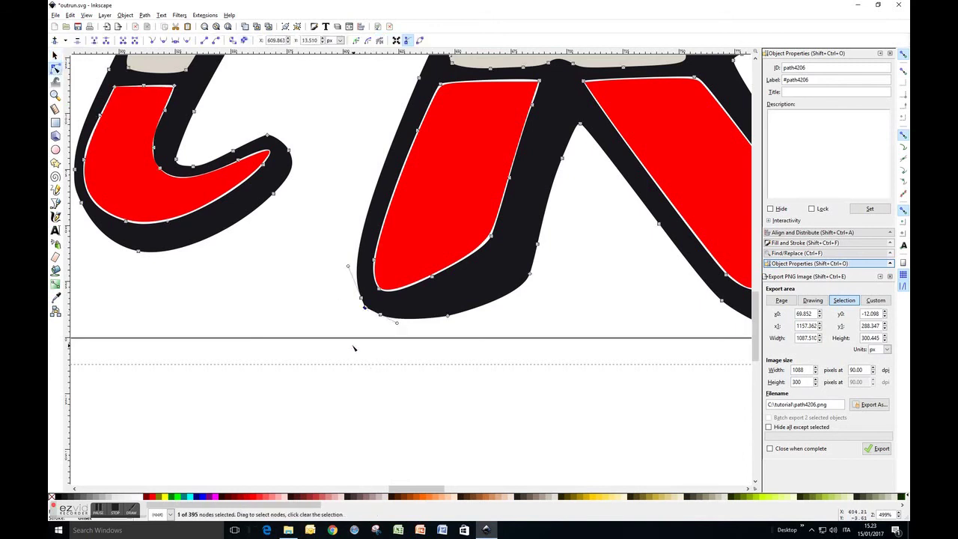
{"action": "key", "text": "shift+alt+b"}
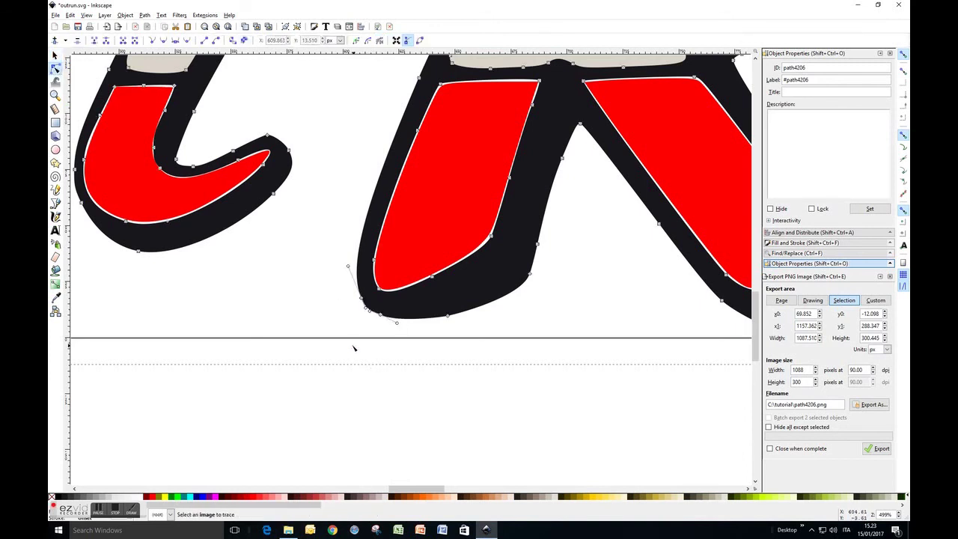
{"action": "key", "text": "s"}
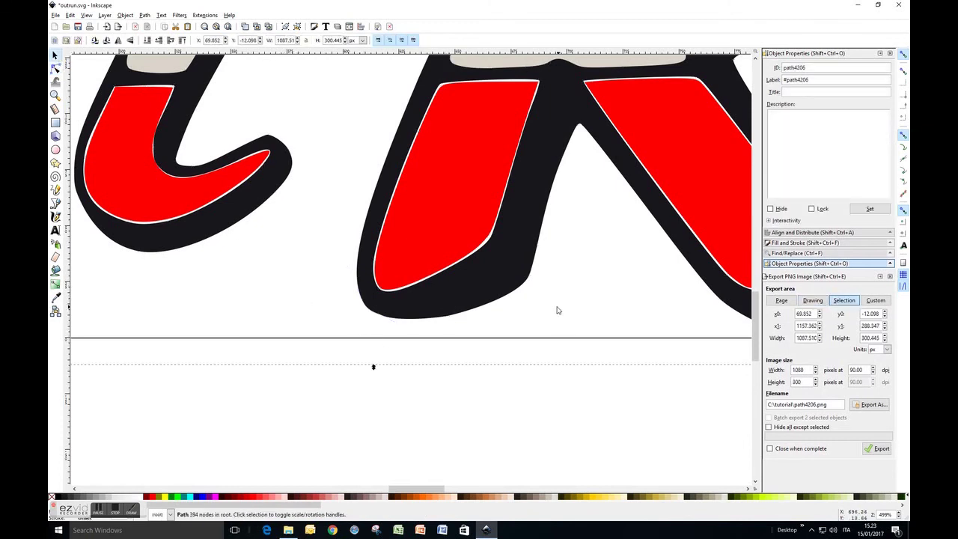
Extend the lower handle of the node at the left foot's right corner to round it, and deselect the outline
{"action": "left_click", "coordinate": [55, 67]}
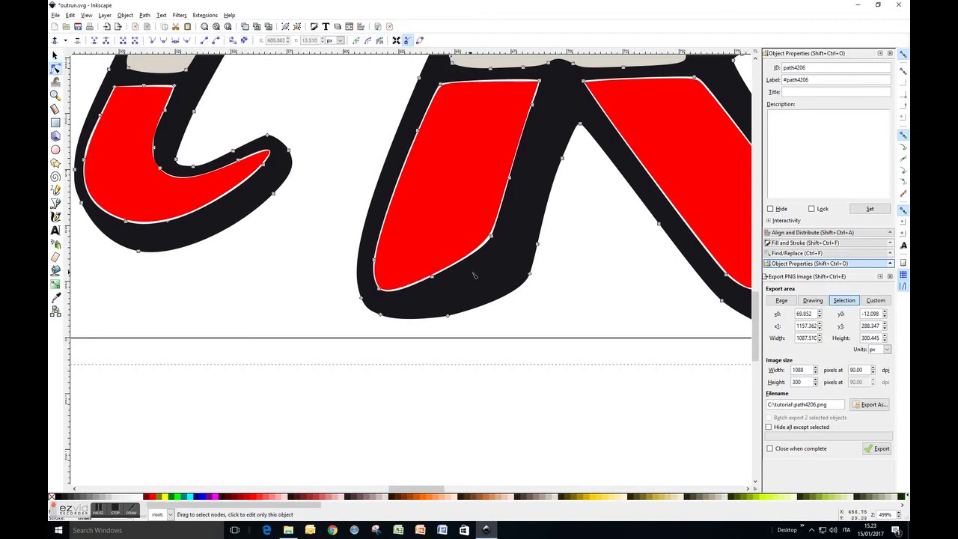
{"action": "left_click", "coordinate": [530, 276]}
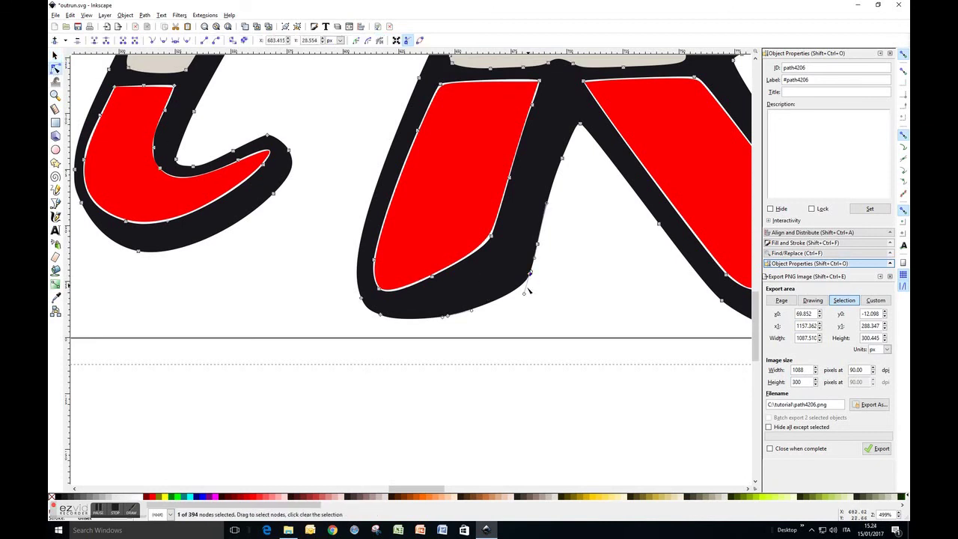
{"action": "left_click_drag", "start_coordinate": [523, 297], "coordinate": [521, 301]}
{"action": "left_click", "coordinate": [54, 56]}
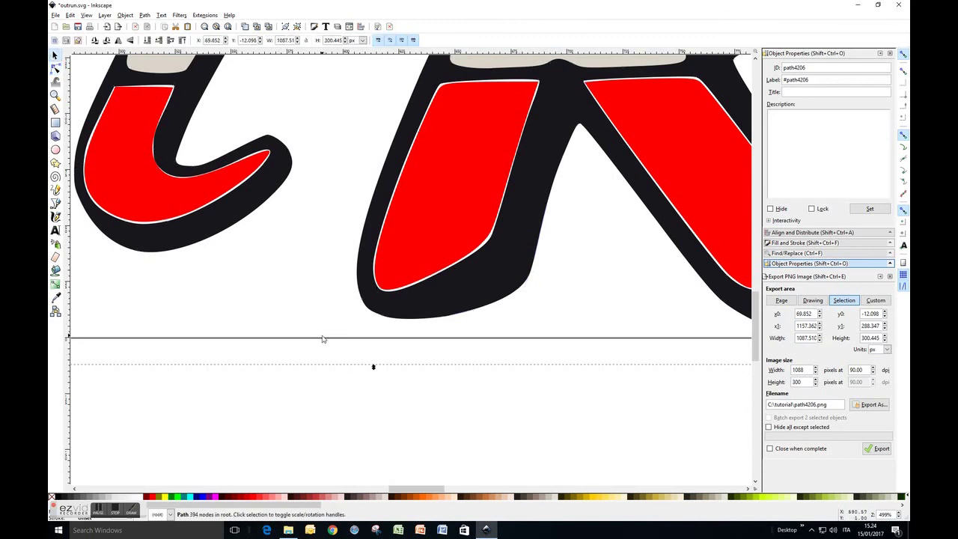
{"action": "scroll", "coordinate": [321, 339], "scroll_direction": "down", "scroll_amount": 3, "text": "ctrl"}
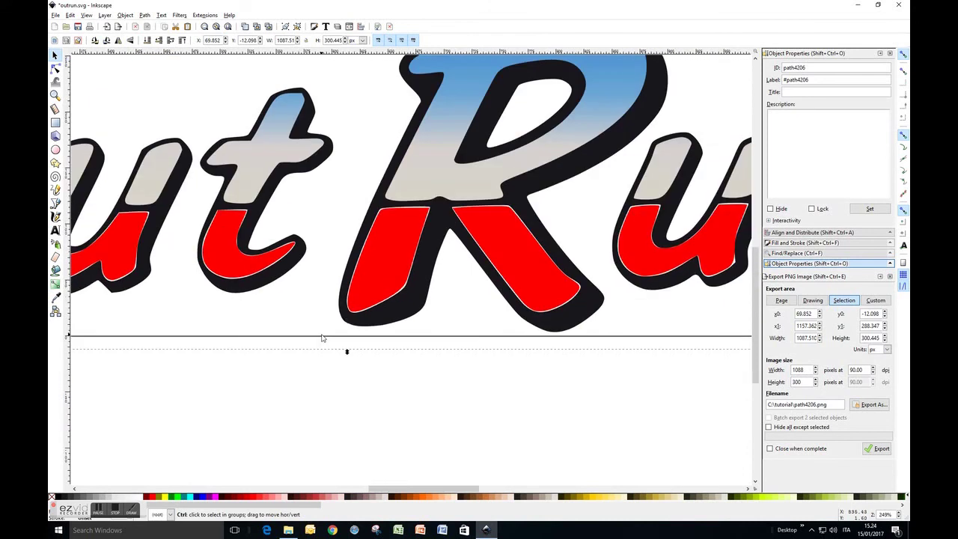
{"action": "scroll", "coordinate": [289, 386], "scroll_direction": "down", "scroll_amount": 1, "text": "ctrl"}
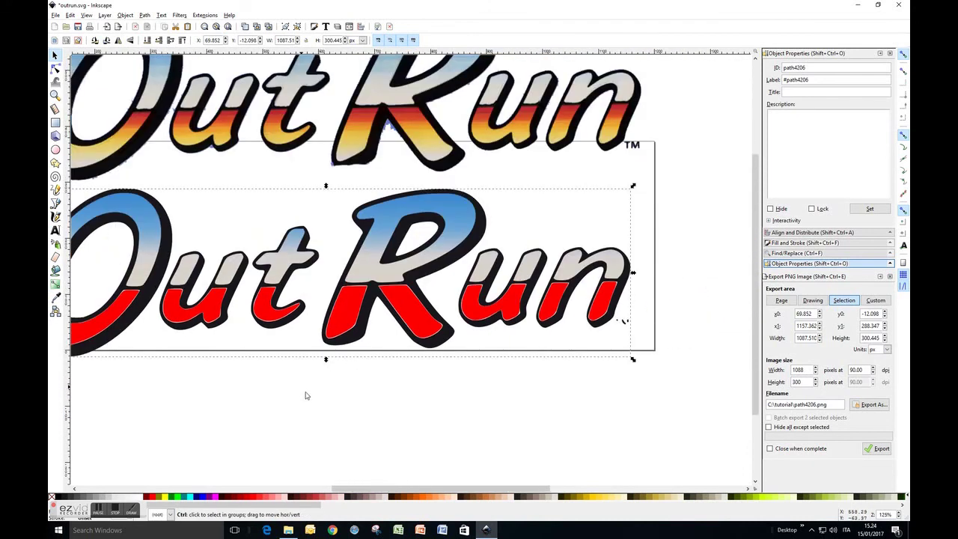
{"action": "left_click", "coordinate": [370, 407]}
{"action": "left_click", "coordinate": [350, 345]}
{"action": "left_click", "coordinate": [409, 390]}
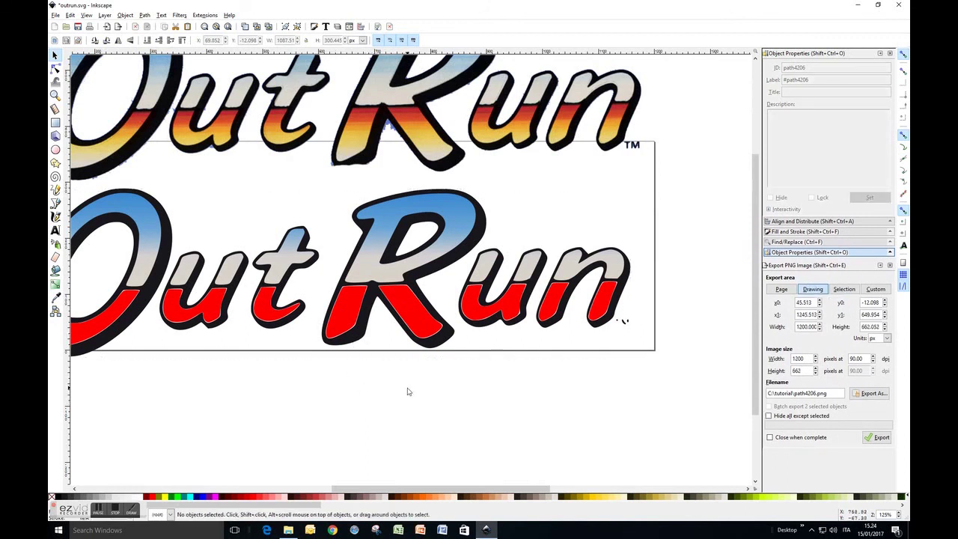
Check the red lower letter pieces of the traced logo individually and review the available path operations
{"action": "scroll", "coordinate": [311, 394], "scroll_direction": "down", "scroll_amount": 1, "text": "ctrl"}
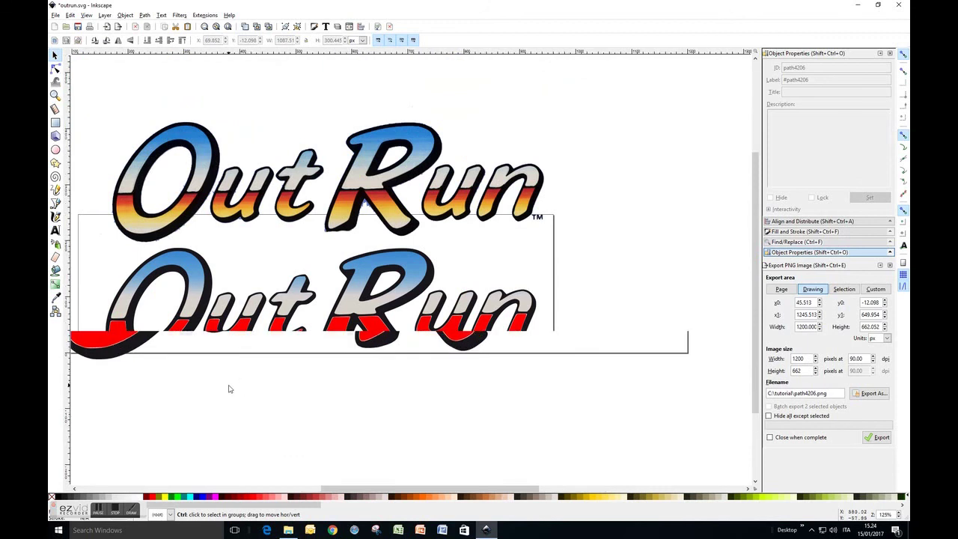
{"action": "scroll", "coordinate": [230, 388], "scroll_direction": "up", "scroll_amount": 2, "text": "ctrl"}
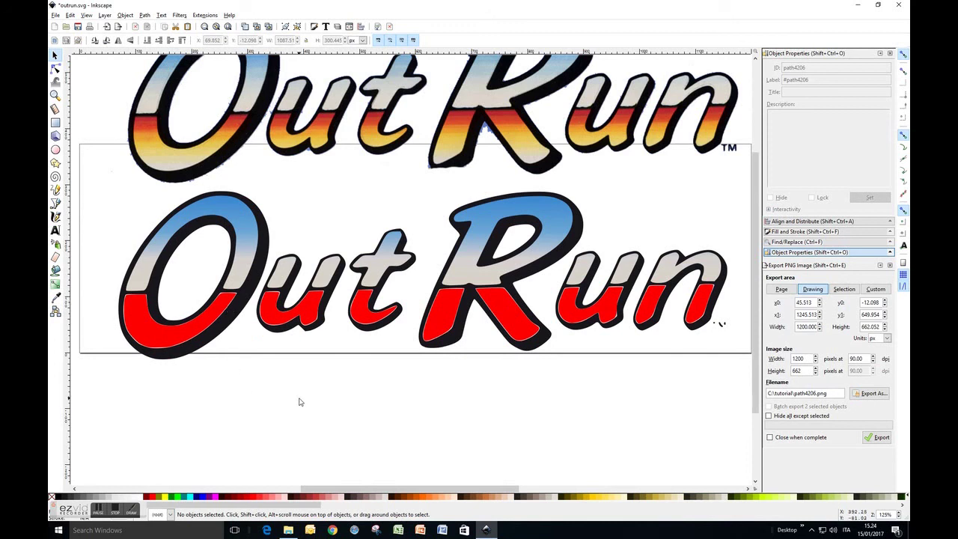
{"action": "left_click", "coordinate": [219, 304]}
{"action": "left_click", "coordinate": [284, 320]}
{"action": "left_click", "coordinate": [371, 316]}
{"action": "left_click", "coordinate": [447, 312]}
{"action": "key", "text": "Tab"}
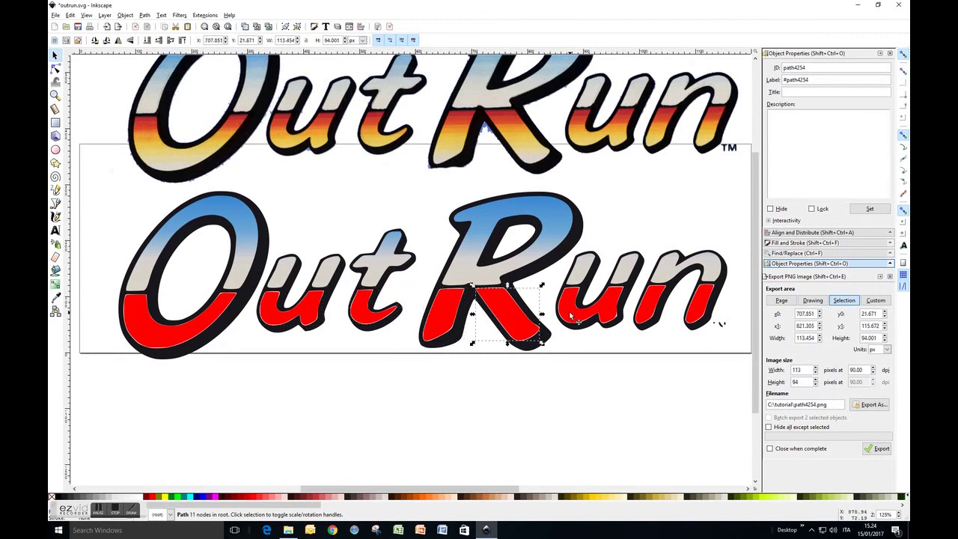
{"action": "left_click", "coordinate": [144, 15]}
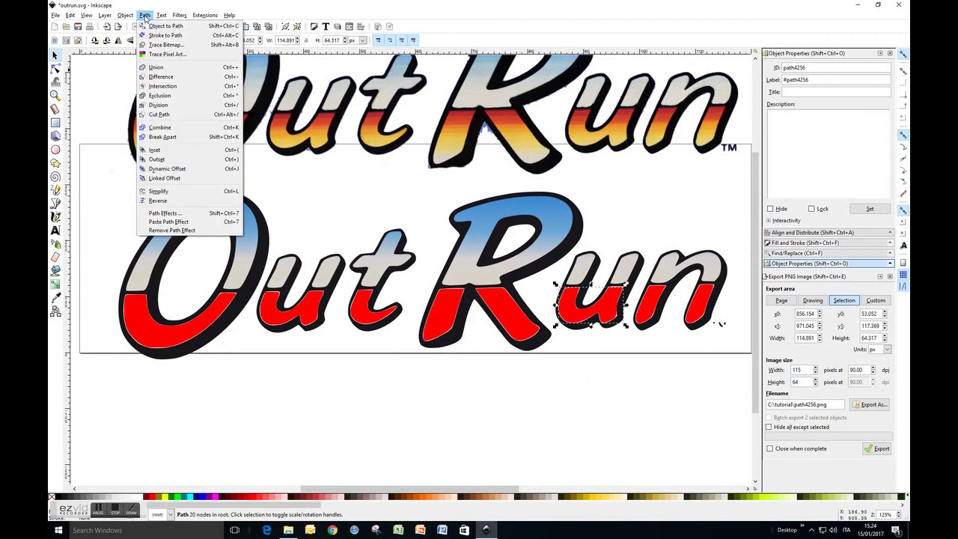
{"action": "left_click", "coordinate": [346, 390]}
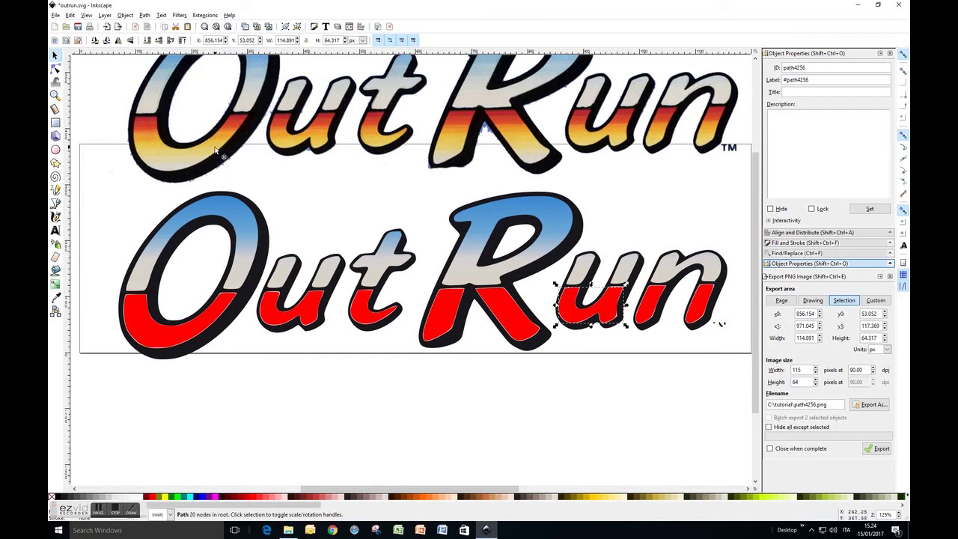
{"action": "left_click", "coordinate": [115, 510]}
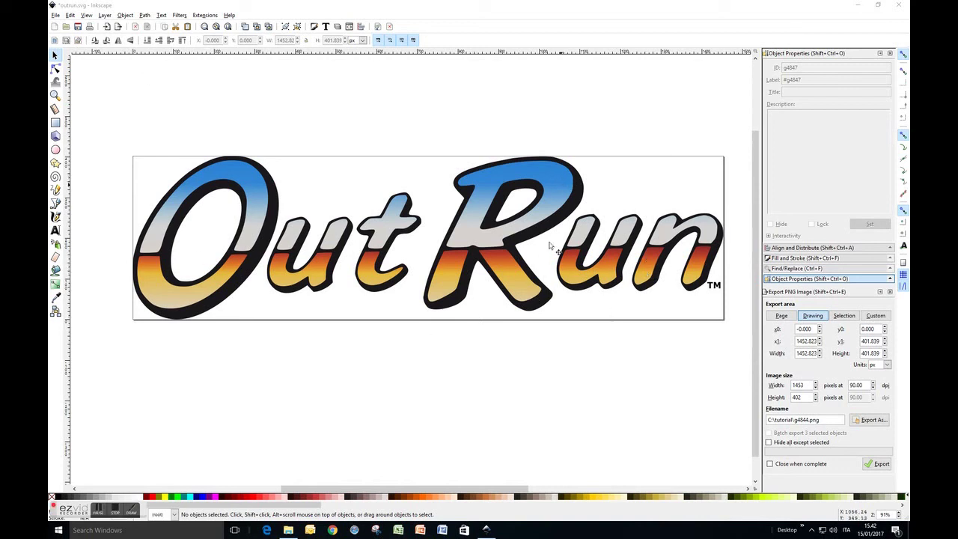
Inspect the gradient-filled letters up close and check the font settings of the TM text beside the n
{"action": "scroll", "coordinate": [615, 283], "scroll_direction": "up", "scroll_amount": 2}
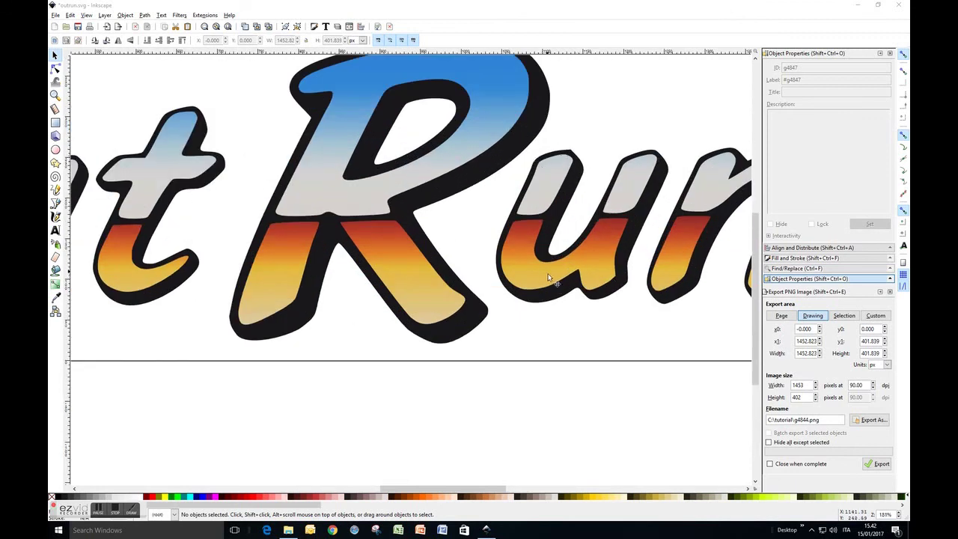
{"action": "scroll", "coordinate": [605, 299], "scroll_direction": "down", "scroll_amount": 4}
{"action": "scroll", "coordinate": [642, 313], "scroll_direction": "up", "scroll_amount": 2}
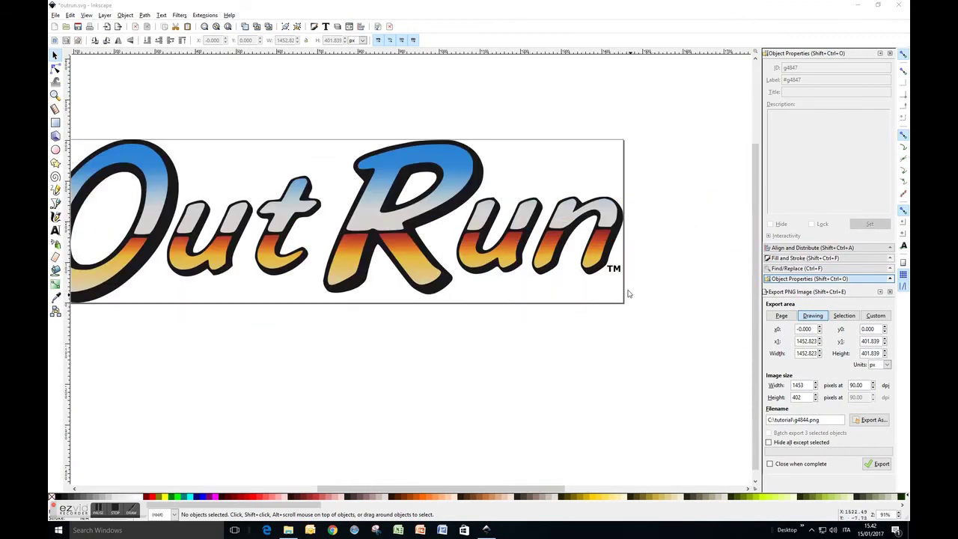
{"action": "scroll", "coordinate": [618, 267], "scroll_direction": "up", "scroll_amount": 1}
{"action": "left_click", "coordinate": [618, 266]}
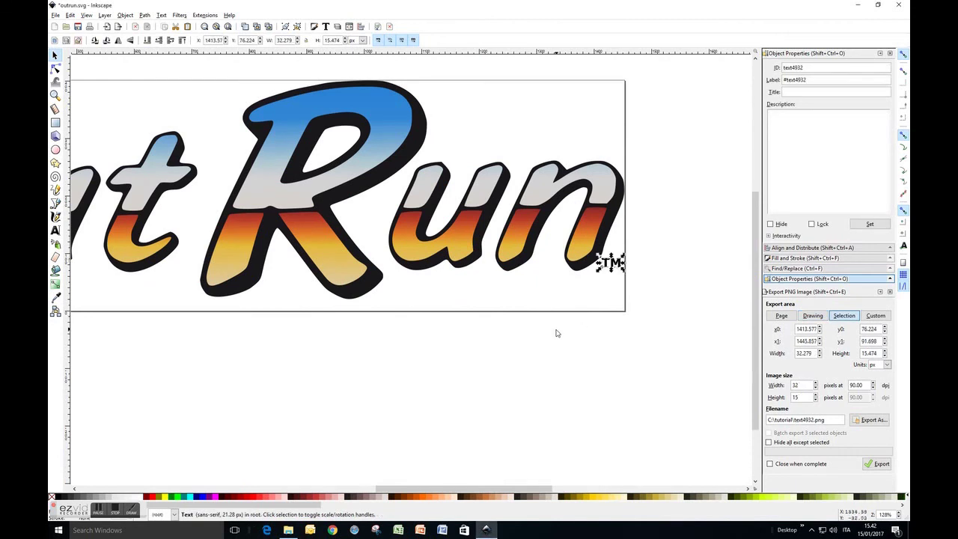
{"action": "left_click", "coordinate": [55, 231]}
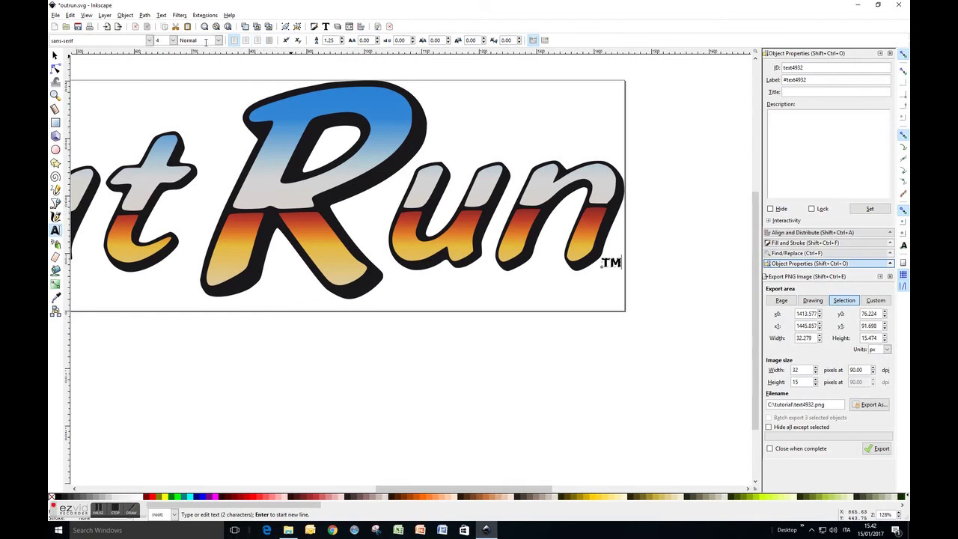
{"action": "left_click", "coordinate": [54, 55]}
{"action": "scroll", "coordinate": [310, 337], "scroll_direction": "down", "scroll_amount": 2, "text": "ctrl"}
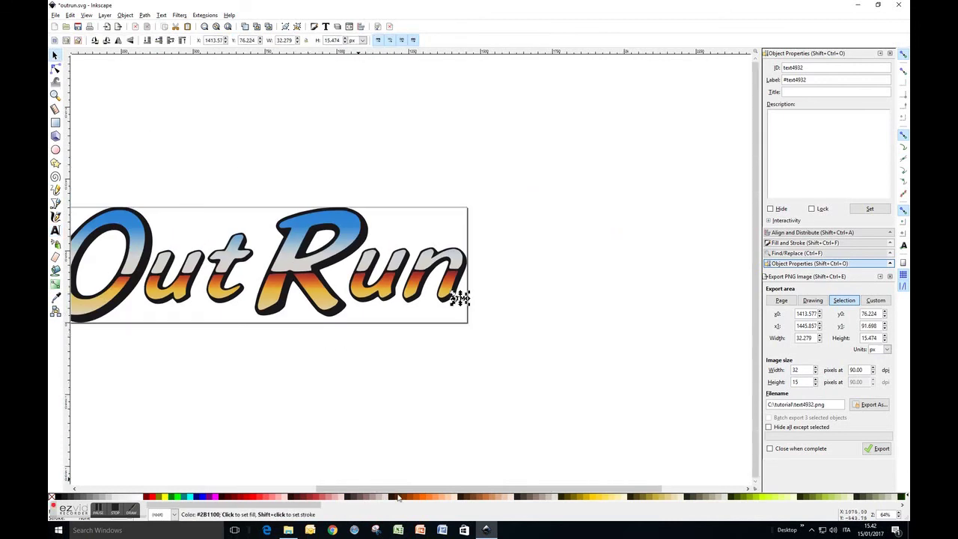
{"action": "scroll", "coordinate": [312, 490], "scroll_direction": "left", "scroll_amount": 3}
{"action": "left_click", "coordinate": [370, 360]}
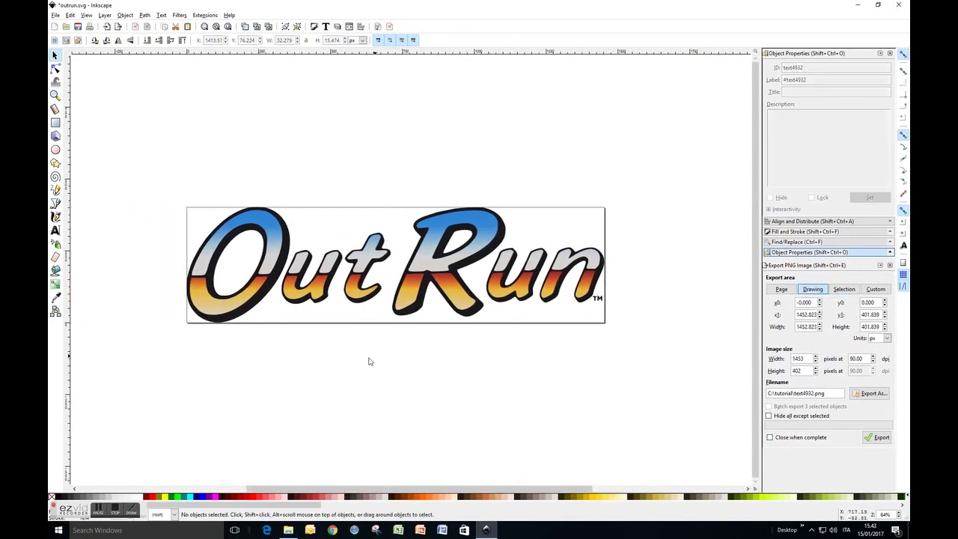
Group all the logo objects, including the TM text, and shift the group about 4.7 px to the left
{"action": "scroll", "coordinate": [292, 355], "scroll_direction": "up", "scroll_amount": 1, "text": "ctrl"}
{"action": "scroll", "coordinate": [292, 357], "scroll_direction": "down", "scroll_amount": 1, "text": "ctrl"}
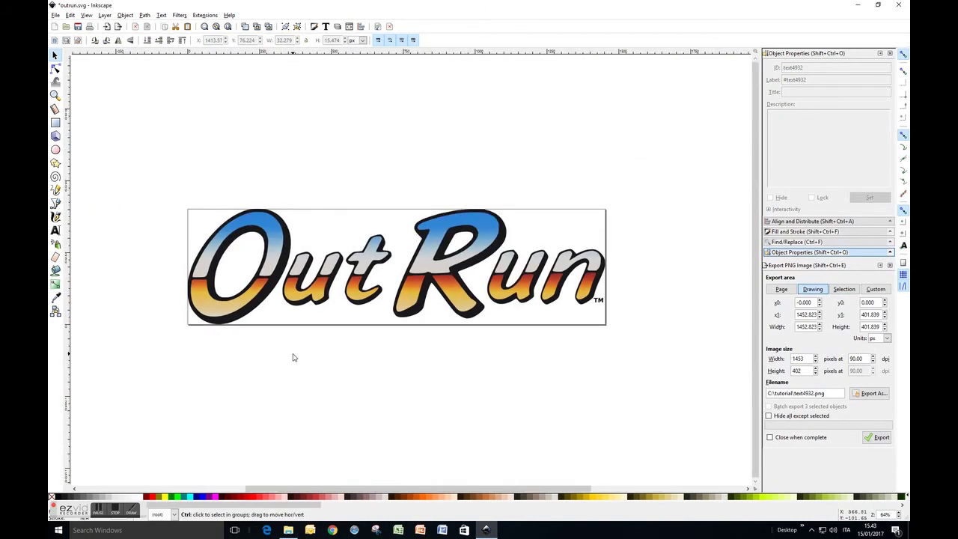
{"action": "left_click_drag", "start_coordinate": [653, 363], "coordinate": [123, 184]}
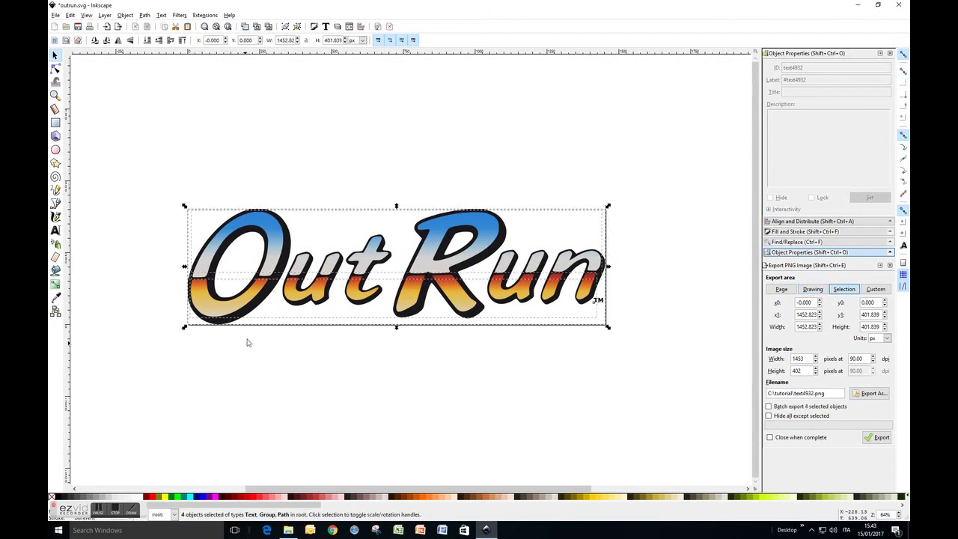
{"action": "key", "text": "ctrl"}
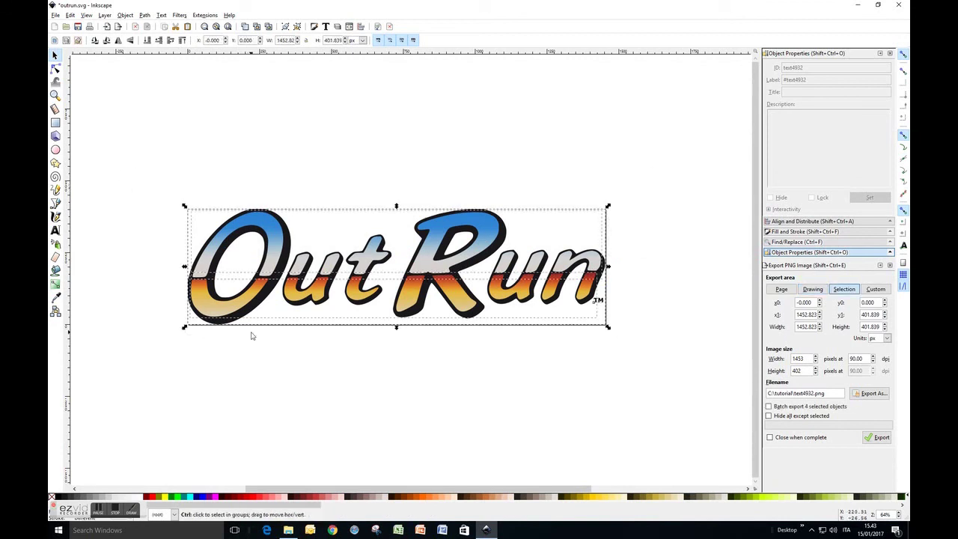
{"action": "key", "text": "ctrl+g"}
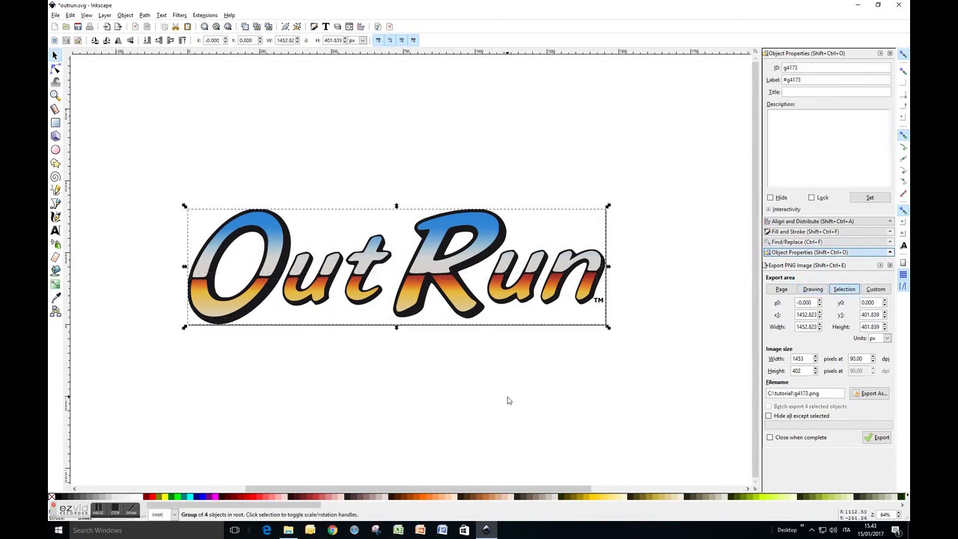
{"action": "mouse_move", "coordinate": [435, 259]}
{"action": "left_mouse_down"}
{"action": "mouse_move", "coordinate": [456, 206]}
{"action": "mouse_move", "coordinate": [438, 256]}
{"action": "mouse_move", "coordinate": [429, 163]}
{"action": "mouse_move", "coordinate": [429, 259]}
{"action": "left_mouse_up"}
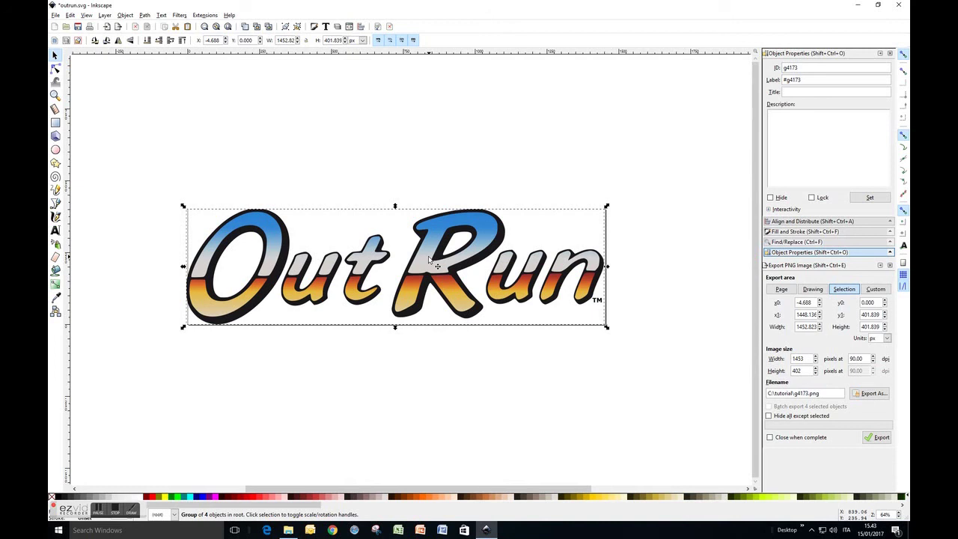
{"action": "left_click", "coordinate": [442, 350]}
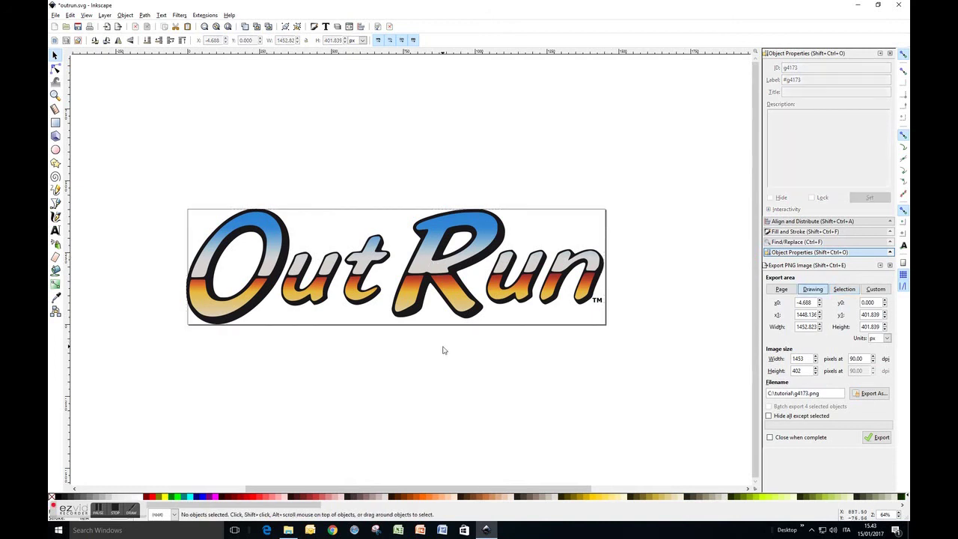